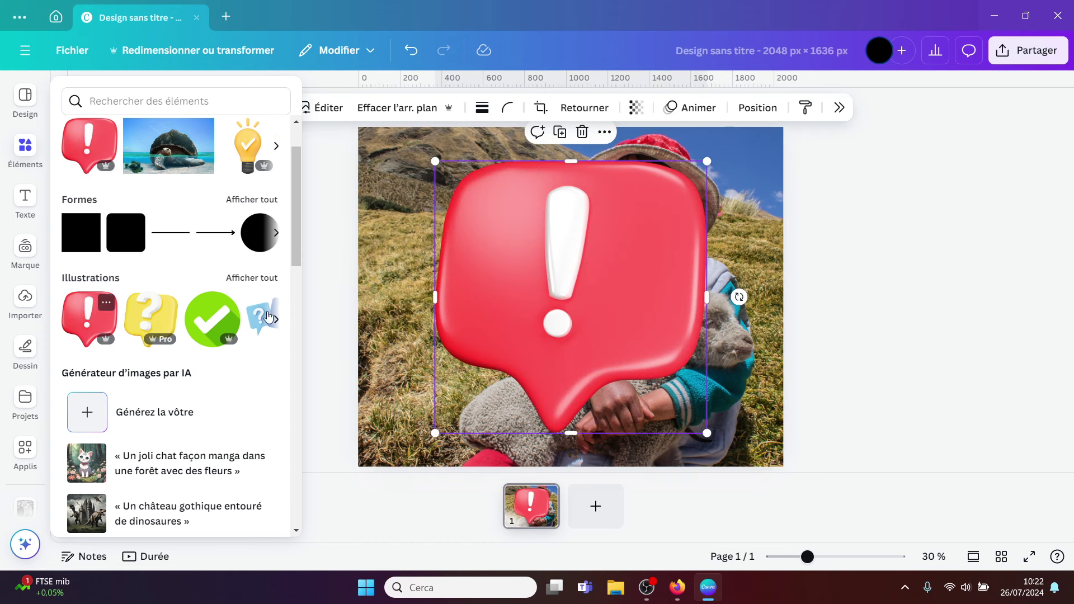
Shrink the red exclamation bubble and move it off the page, beside the photo's left edge
click(621, 418)
drag(707, 435, 542, 266)
drag(480, 217, 190, 218)
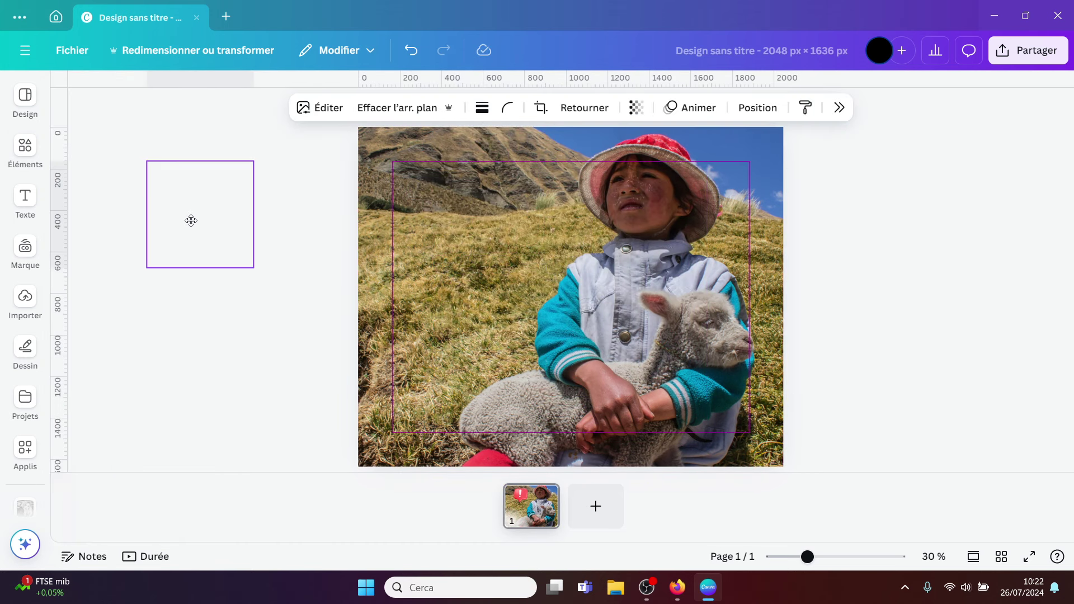
Browse the element library's categories and the brand kit's colours and fonts
click(20, 150)
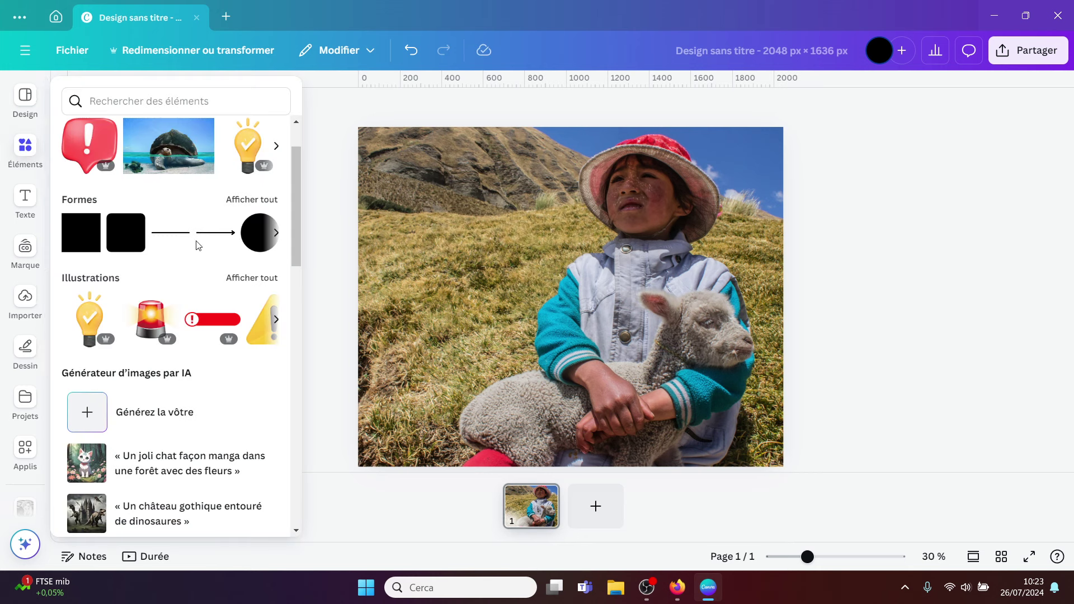
scroll(202, 246, down, 3)
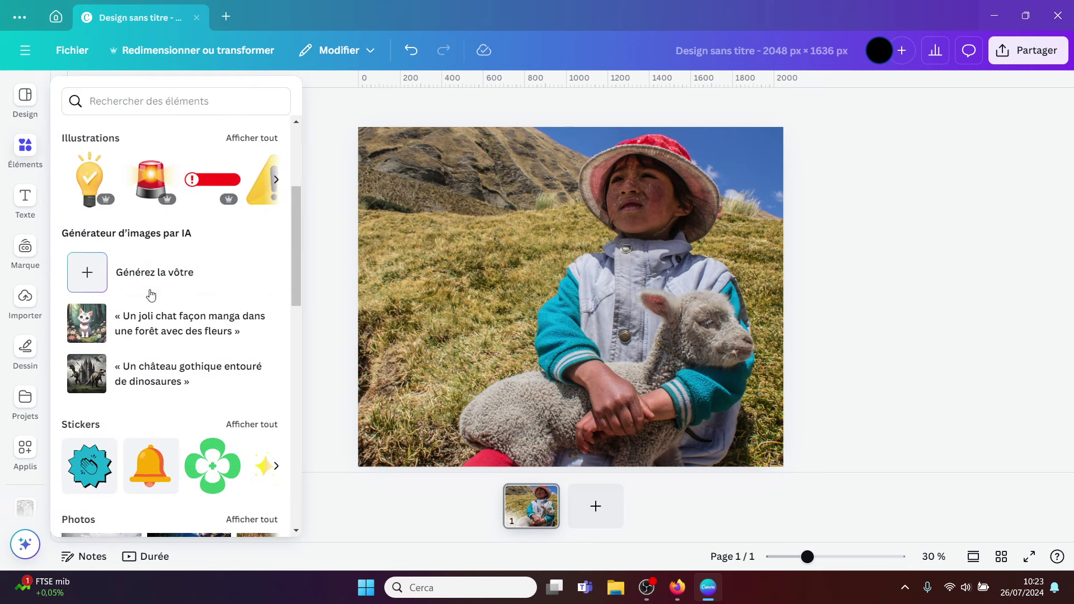
scroll(151, 321, down, 3)
scroll(162, 336, down, 2)
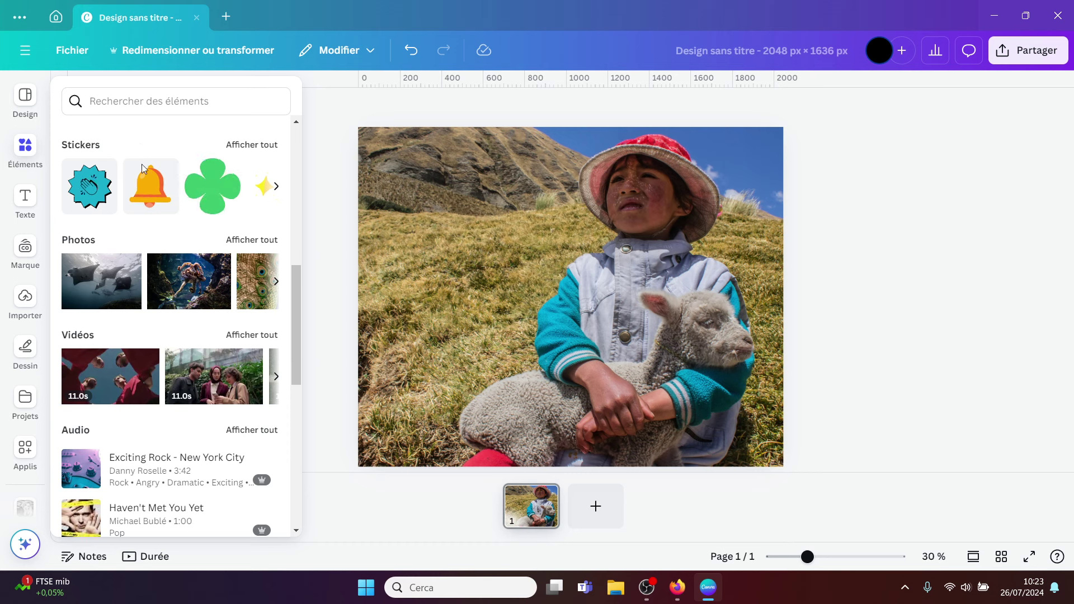
click(25, 249)
scroll(201, 302, down, 2)
scroll(201, 302, down, 2)
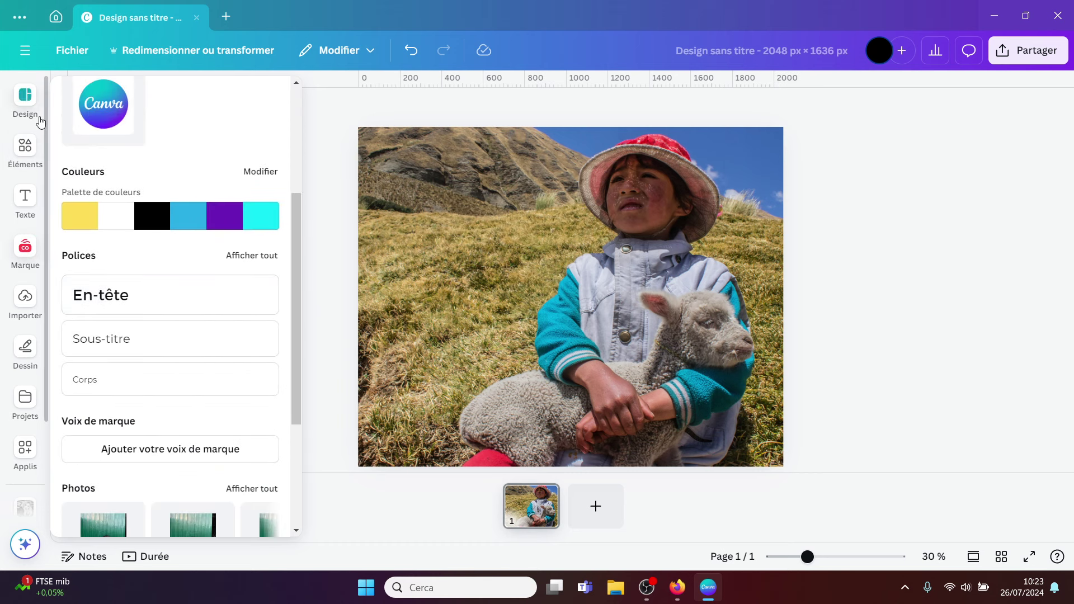
click(25, 146)
scroll(194, 330, down, 2)
scroll(194, 330, down, 5)
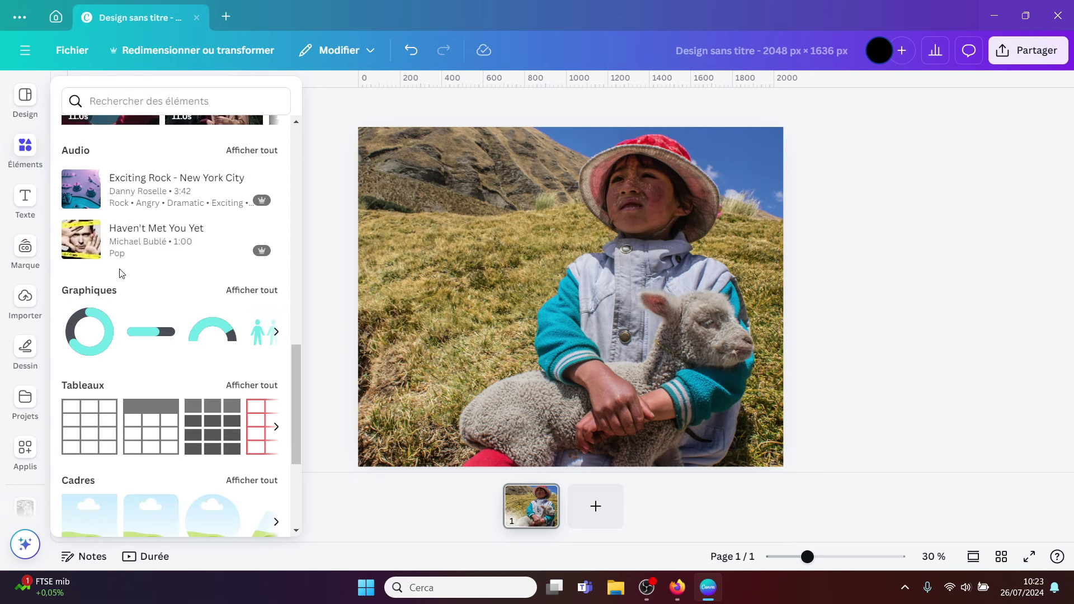
Look through the text styles, the uploaded images and the available apps
click(24, 197)
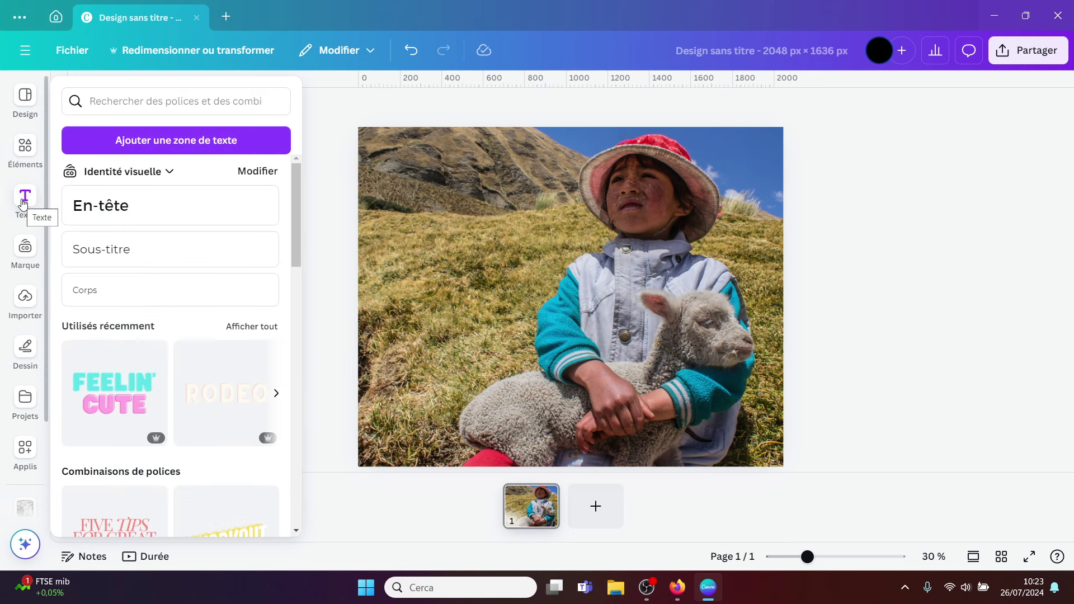
click(25, 298)
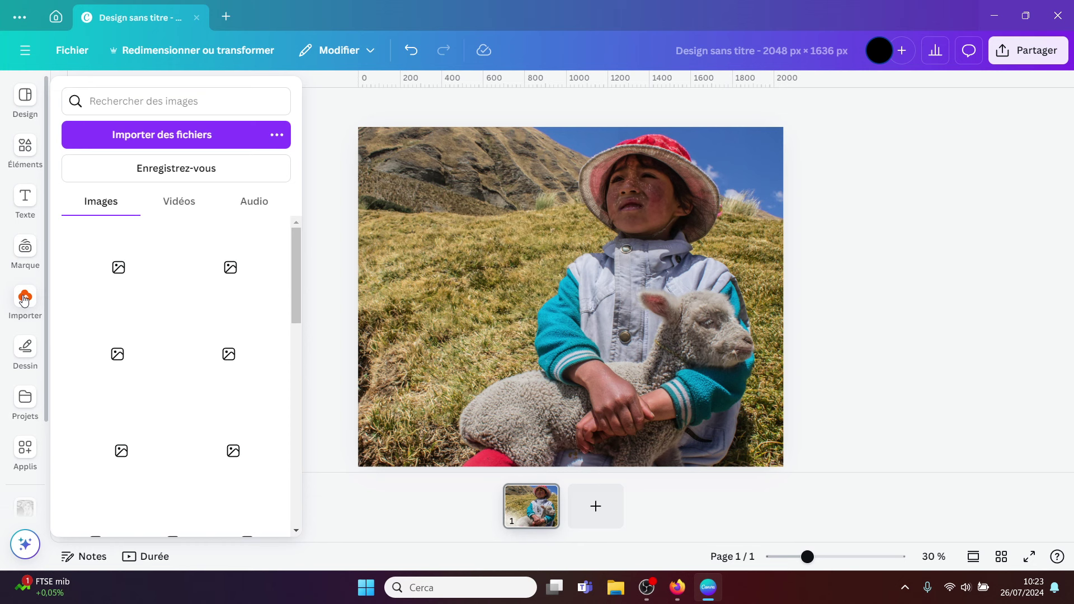
click(26, 299)
scroll(59, 337, down, 1)
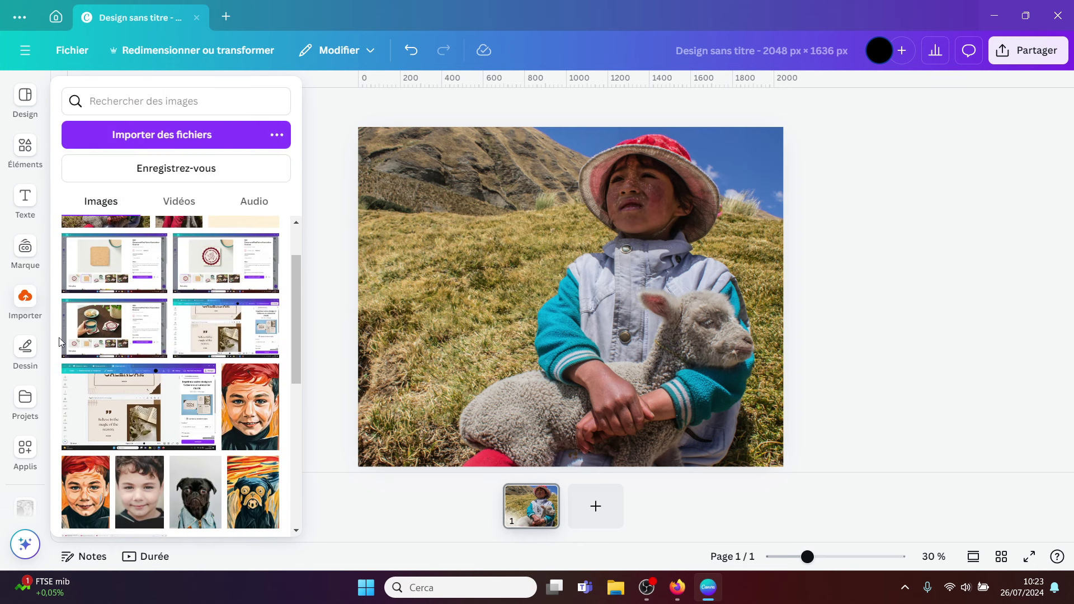
click(25, 450)
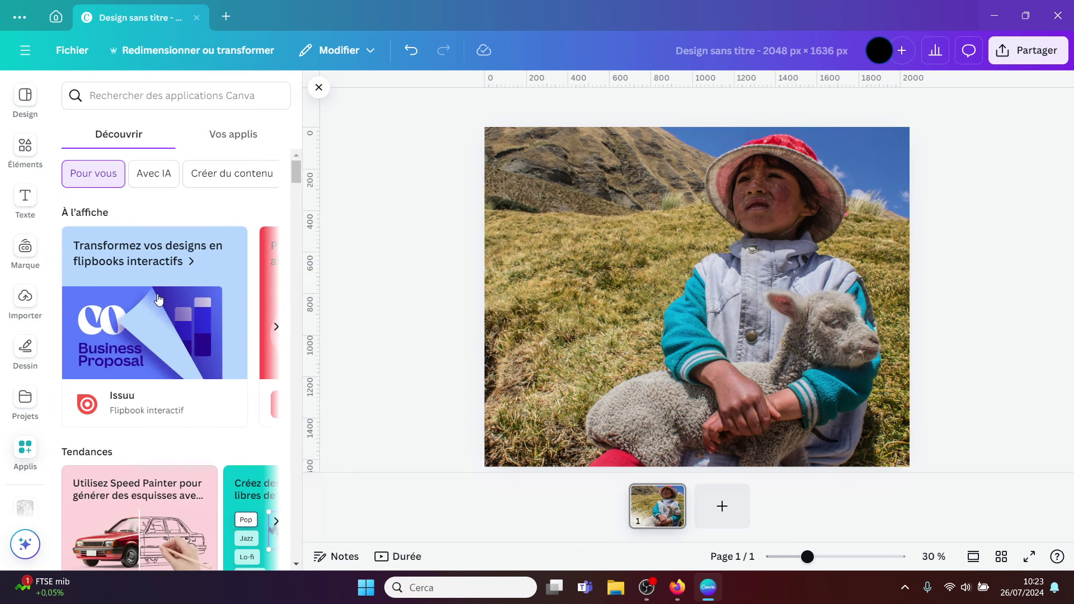
click(318, 88)
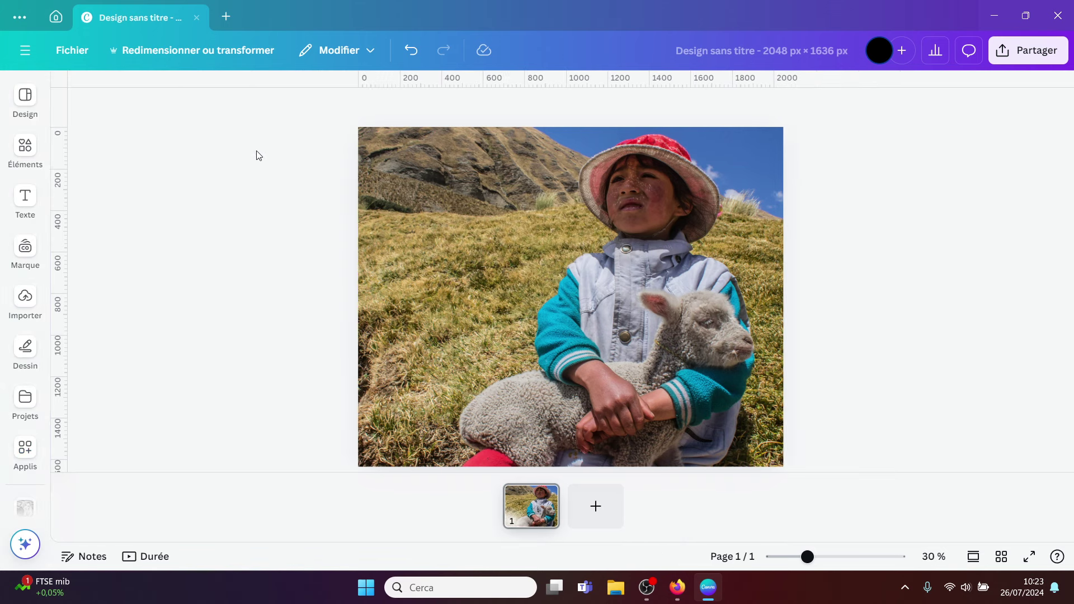
Delete the photo from the page and upload the portrait-format Unsplash photo of the child with the lamb from the Download folder
click(644, 230)
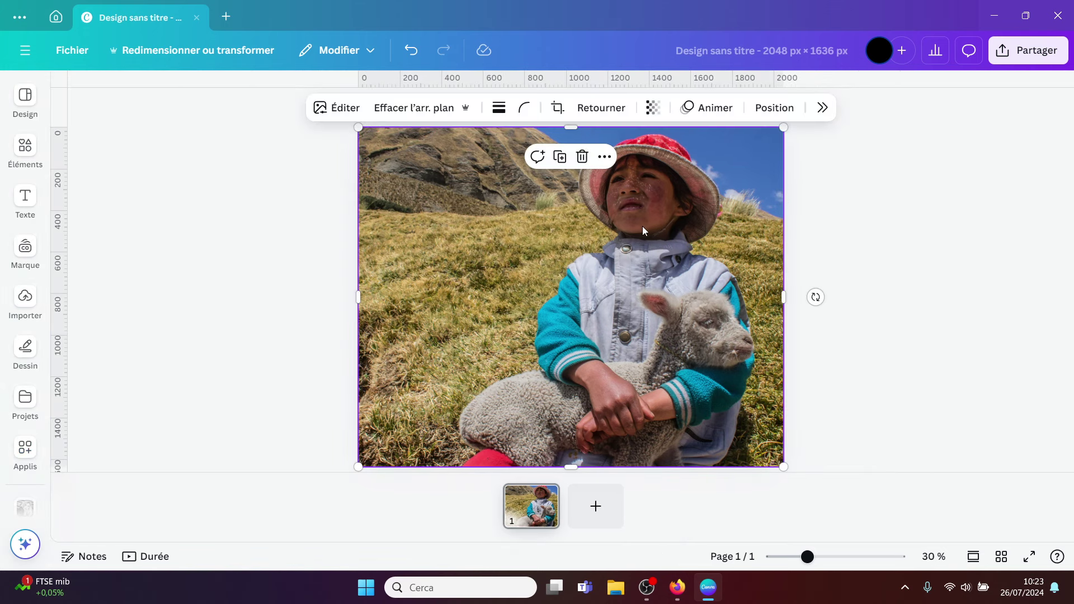
key(Delete)
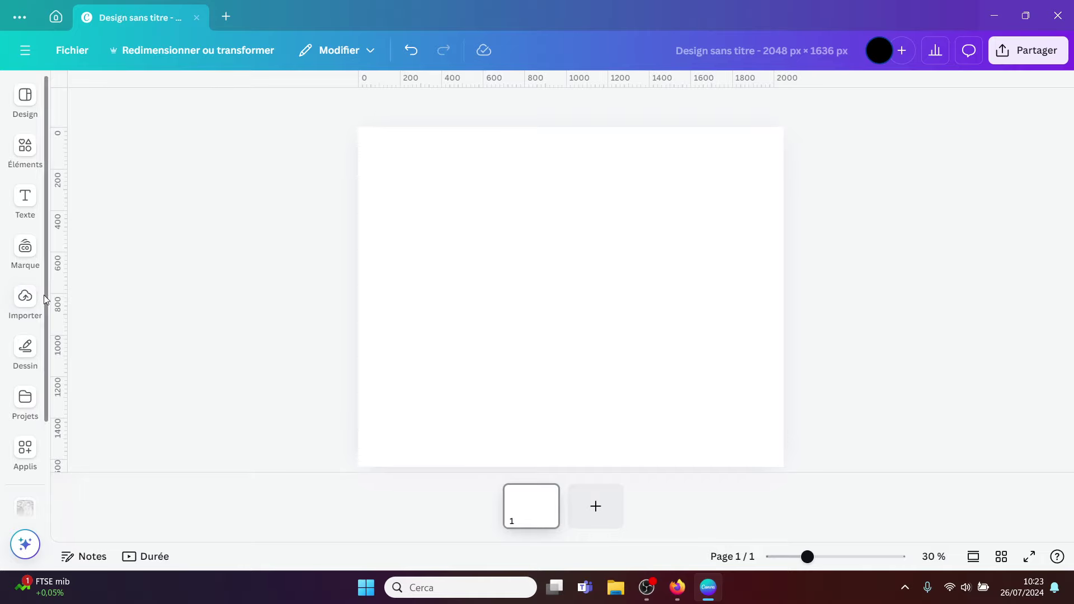
click(26, 297)
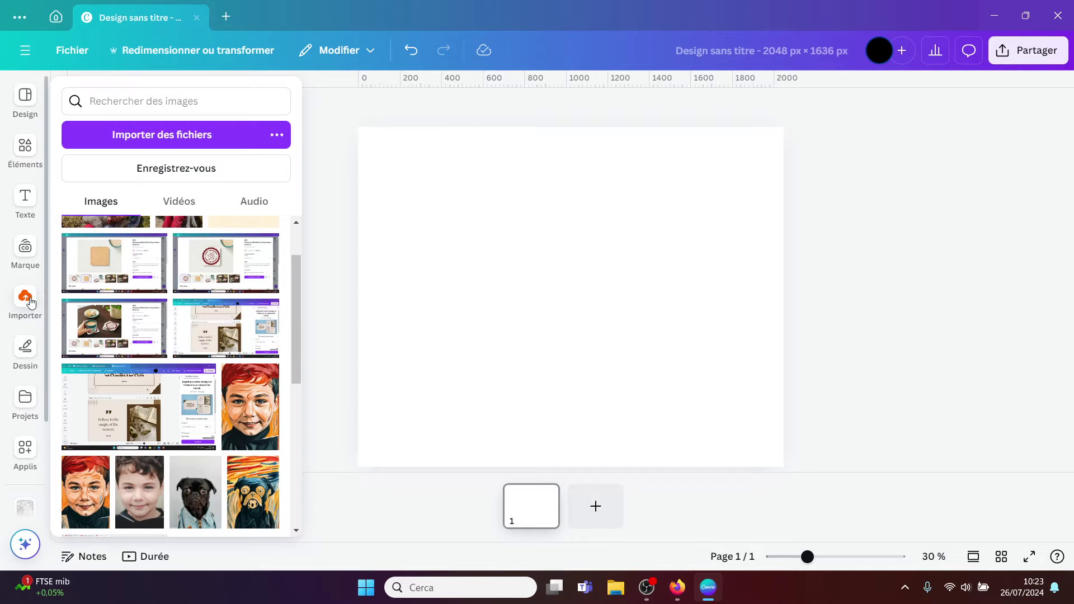
click(181, 137)
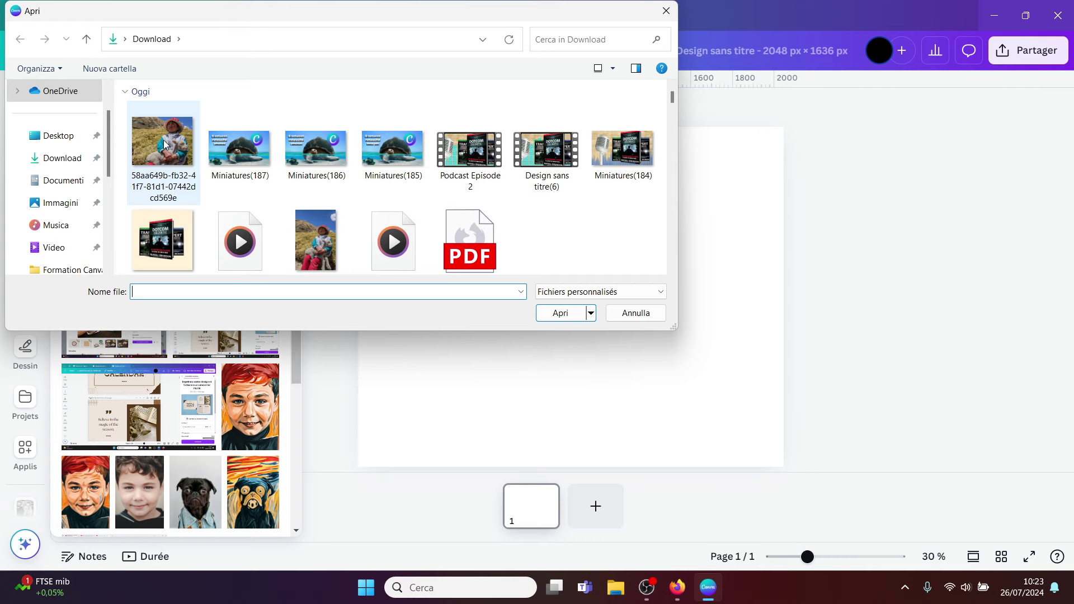
click(327, 242)
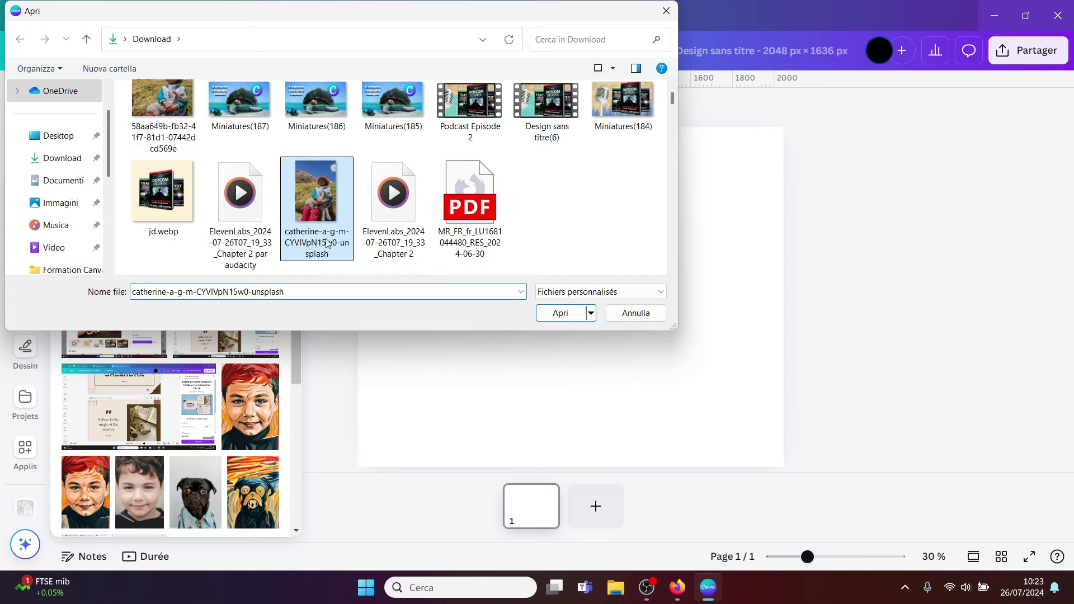
click(560, 314)
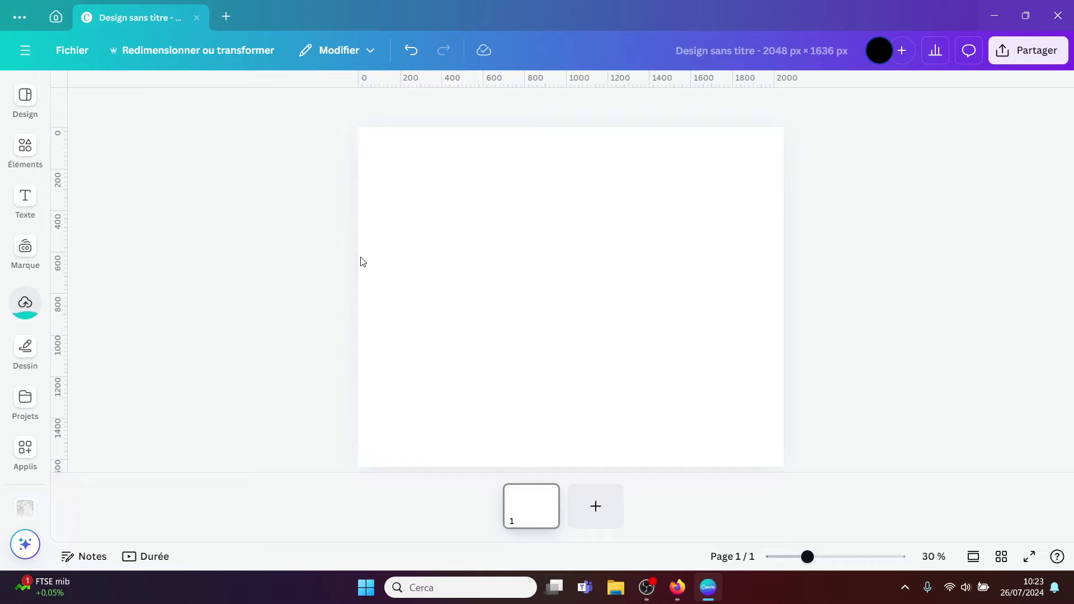
Insert the smartphone frame from the device frames (Appareils) onto the empty page
click(25, 147)
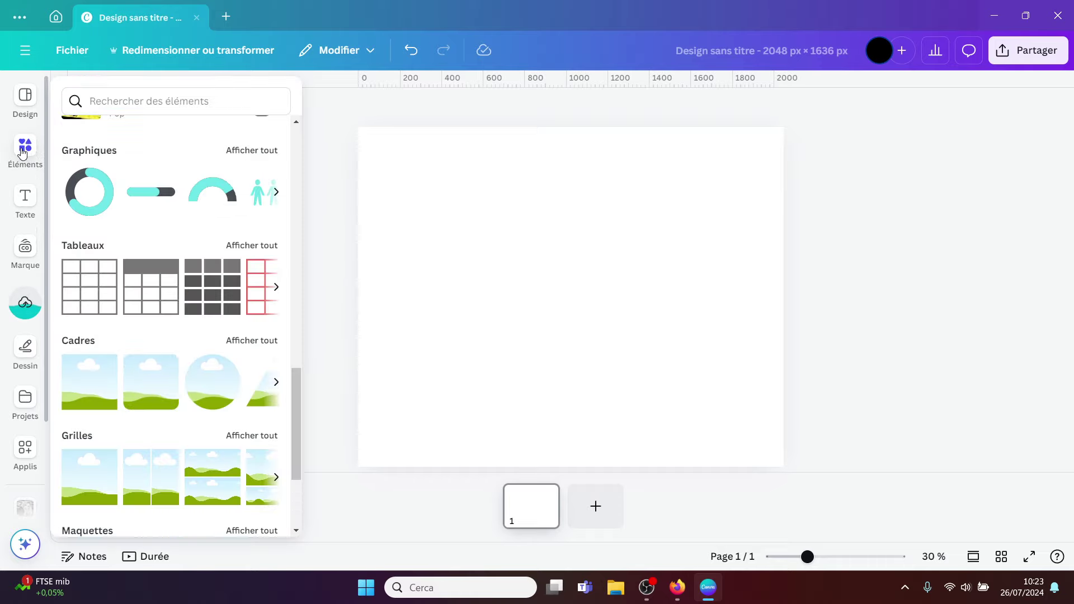
scroll(148, 241, down, 2)
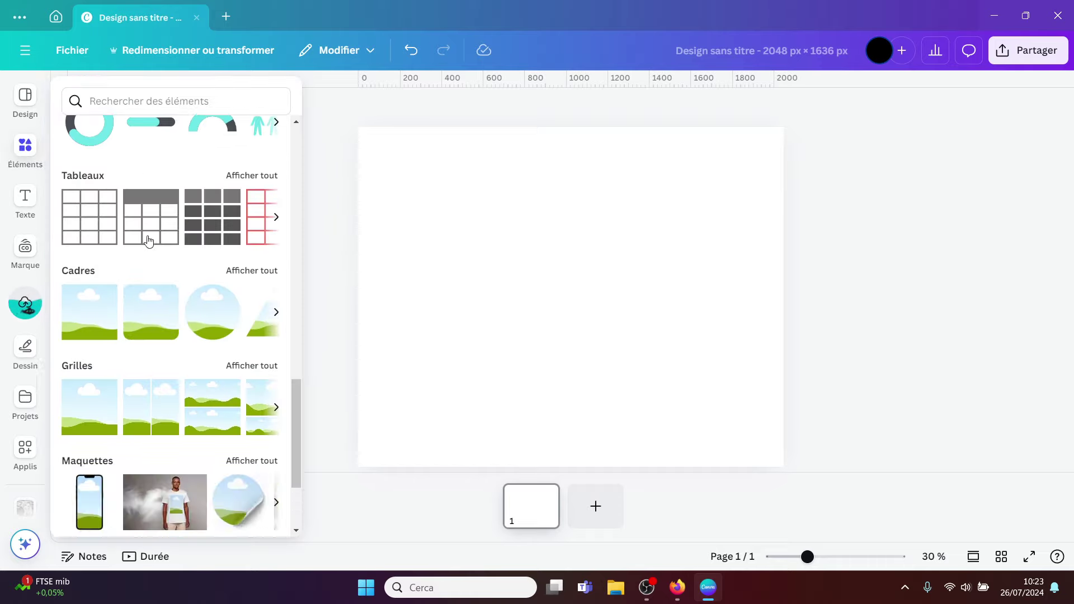
click(267, 272)
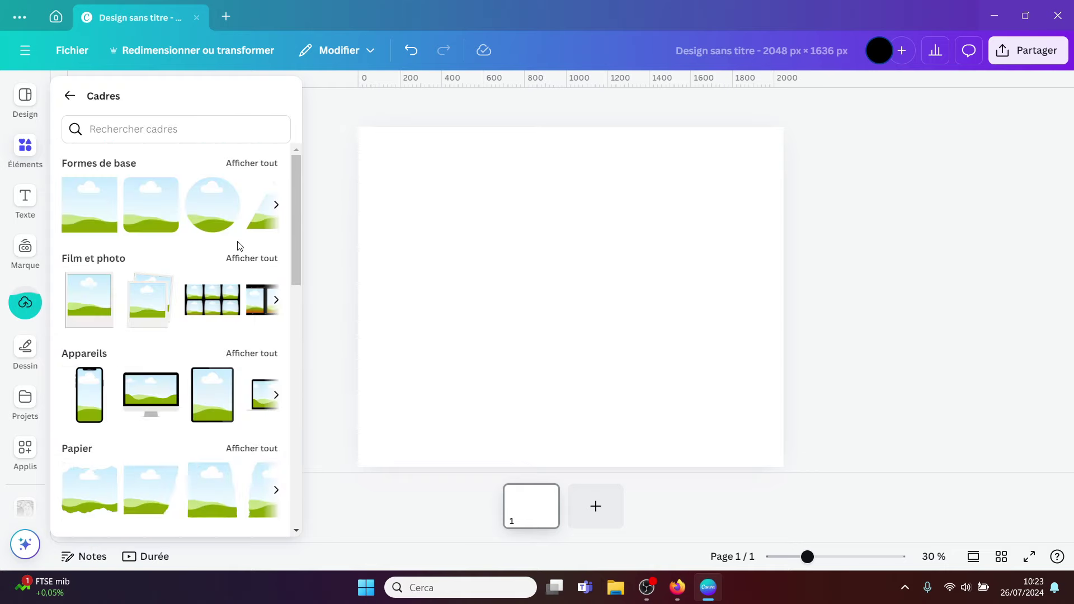
scroll(237, 244, down, 1)
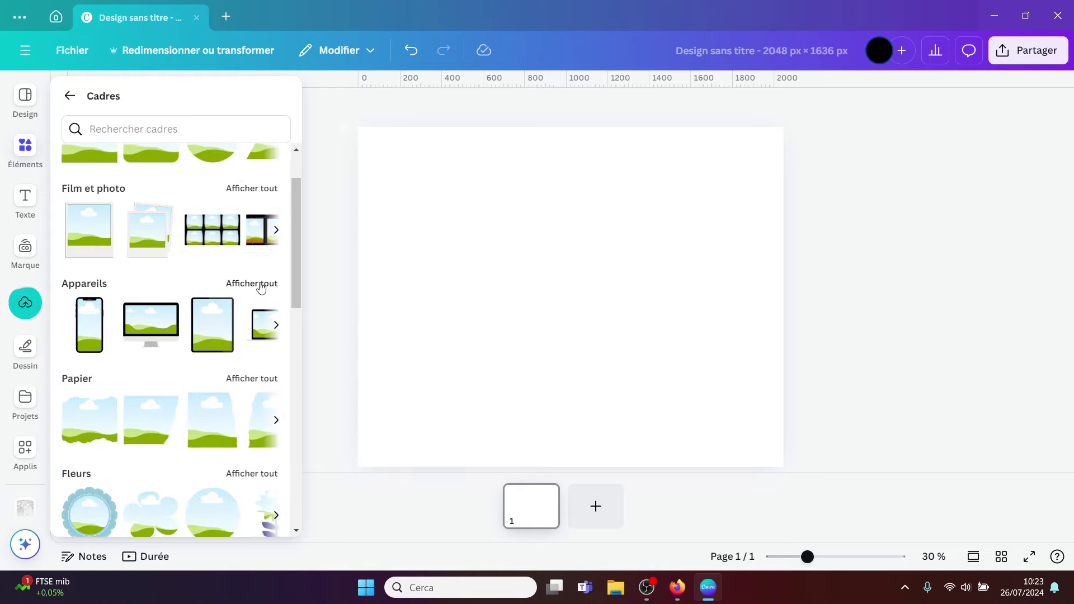
click(110, 337)
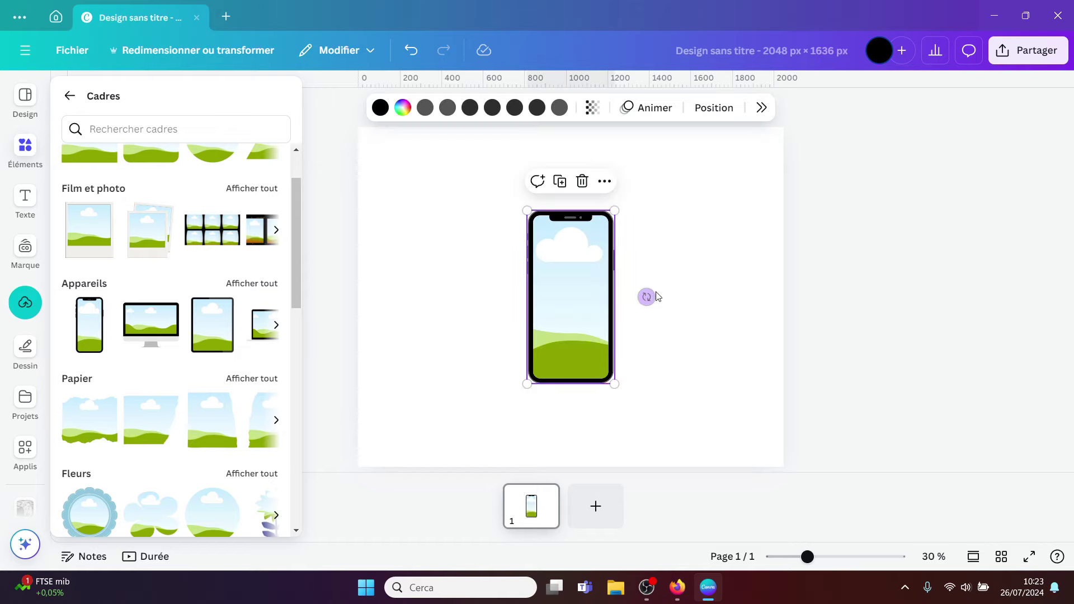
click(307, 297)
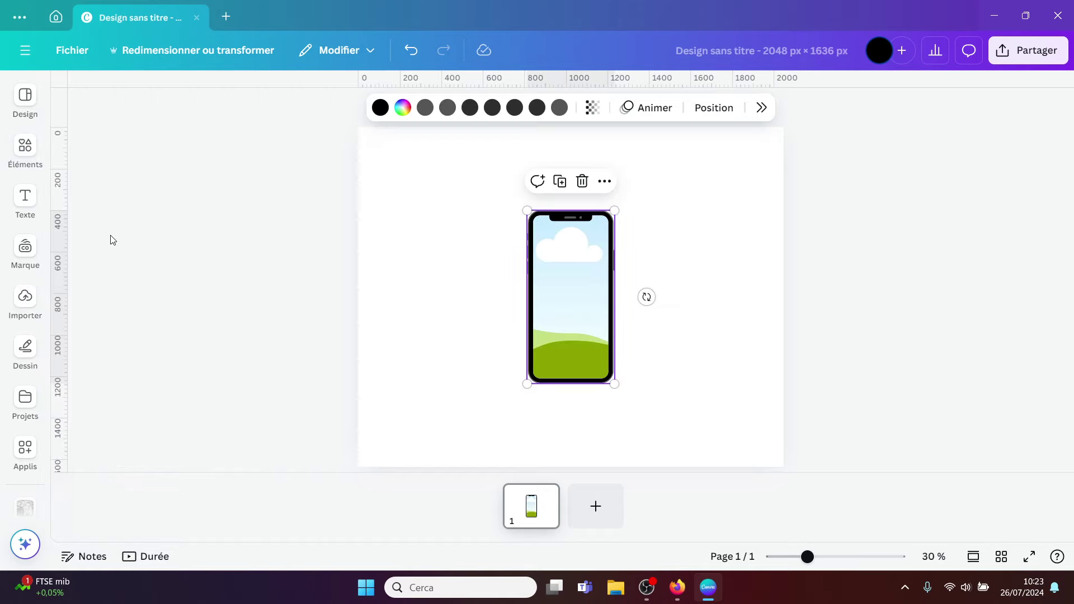
Fill the phone frame with the uploaded photo of the child and lamb, and enlarge it to slightly taller than the page, centred horizontally
click(25, 297)
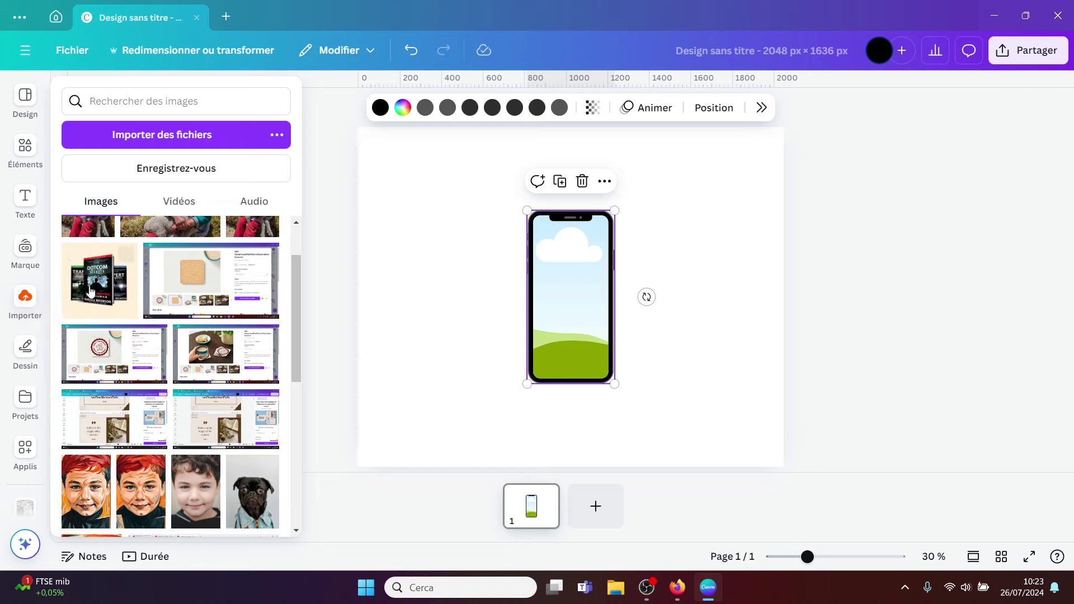
drag(92, 273, 563, 247)
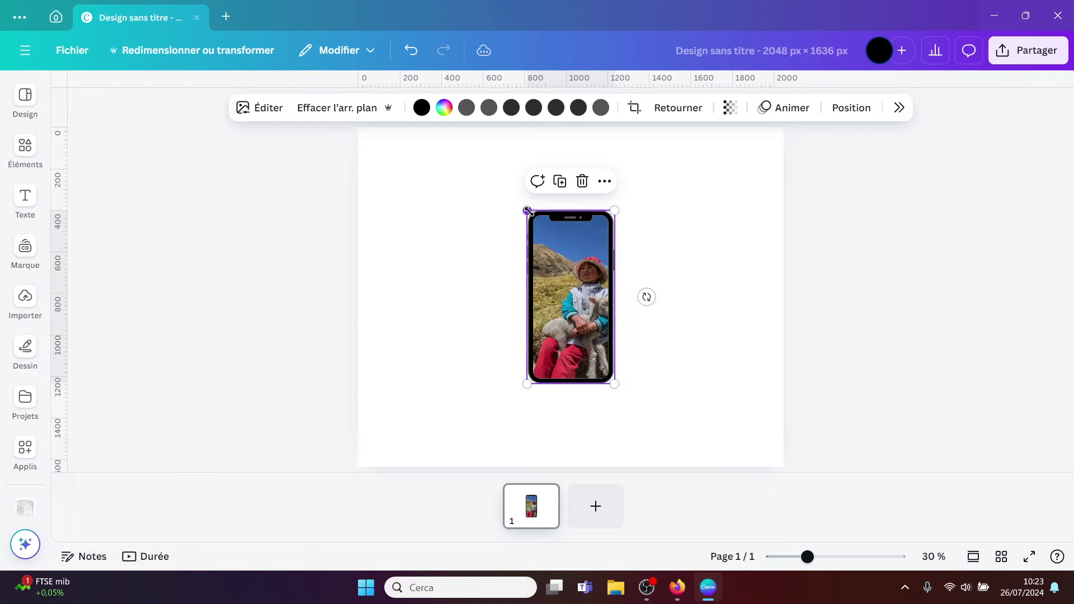
drag(527, 211, 429, 17)
drag(544, 235, 592, 299)
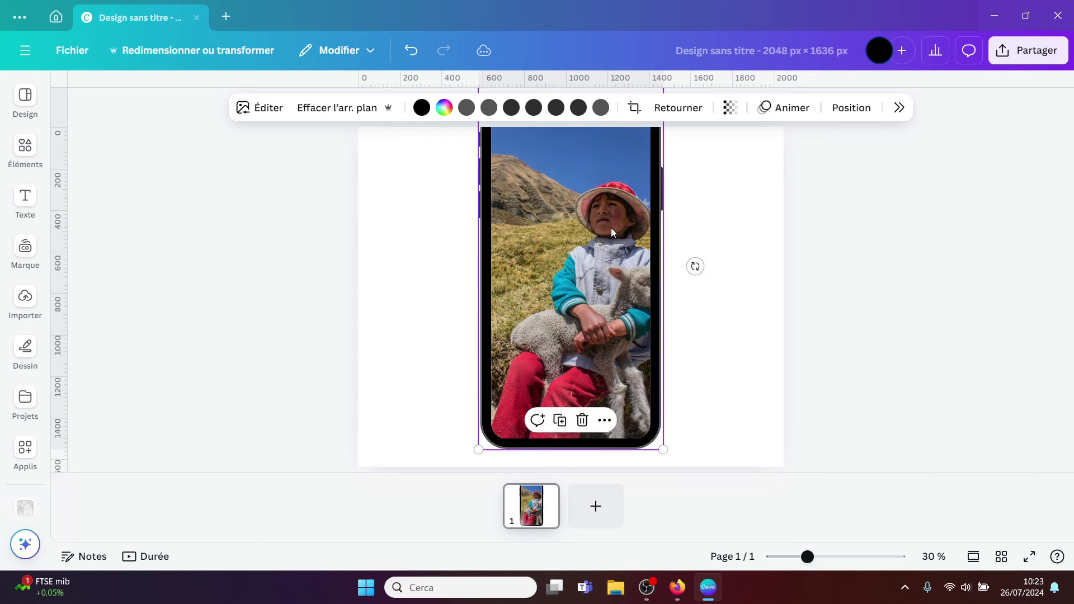
Review the editing options for the phone frame's photo and apply the automatic adjustment to the whole image (Image entière)
click(269, 112)
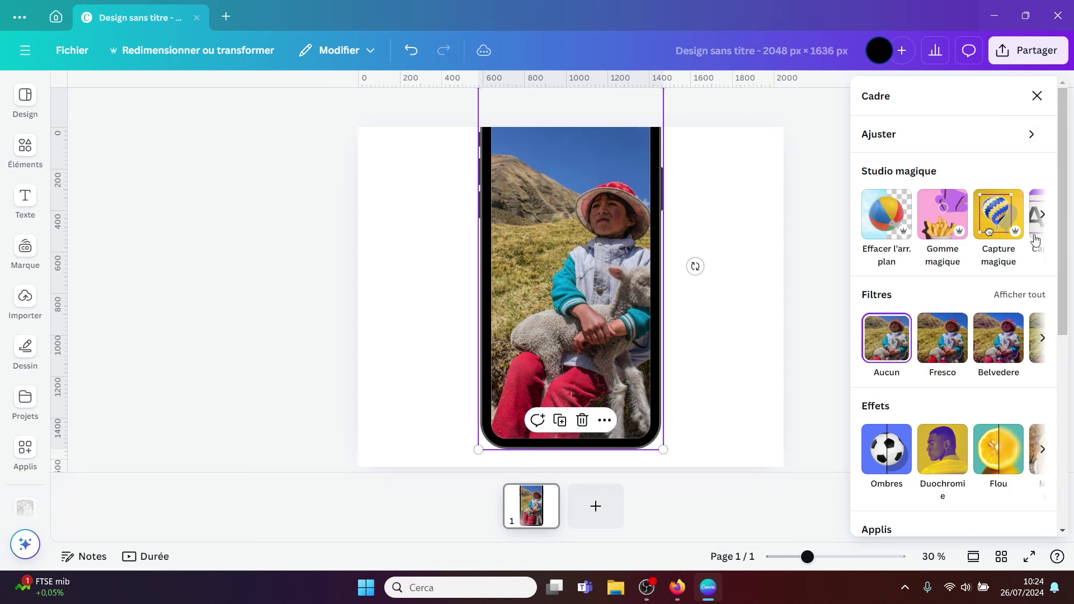
scroll(1032, 401, down, 1)
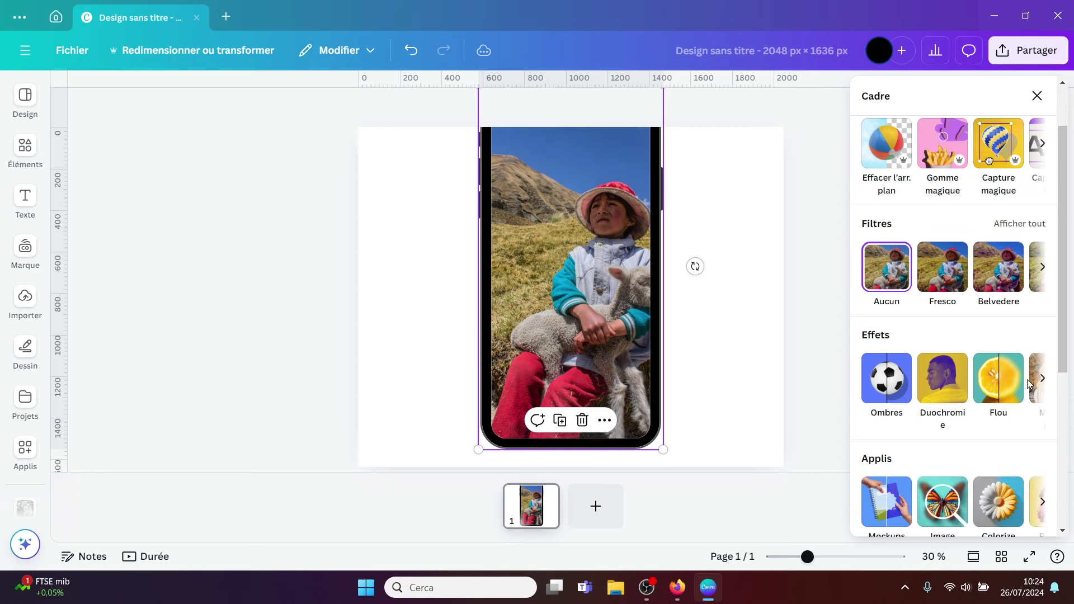
scroll(1030, 431, down, 2)
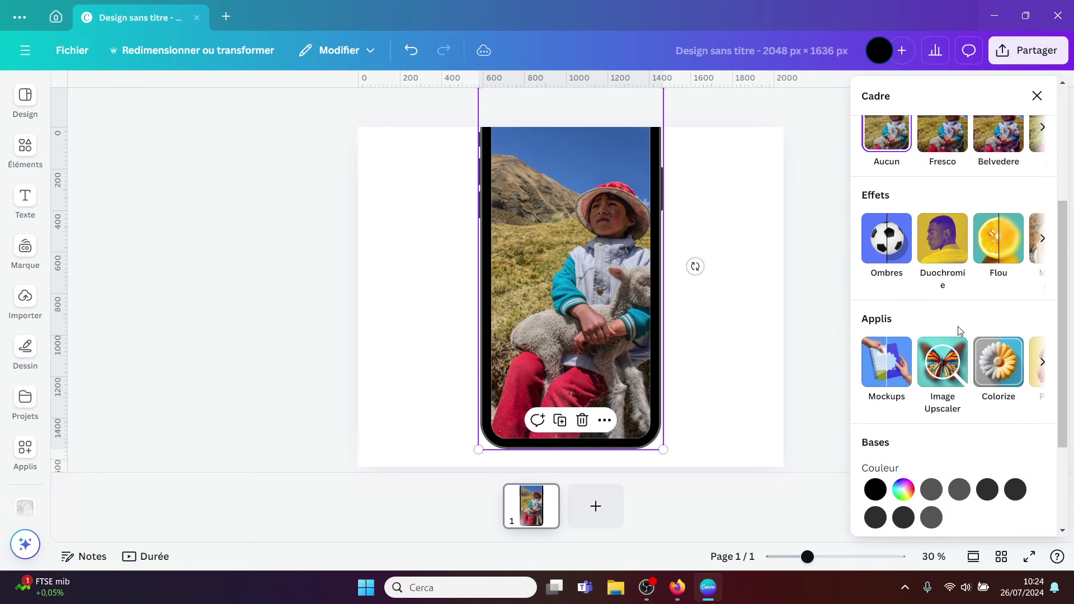
click(1043, 364)
scroll(995, 428, down, 2)
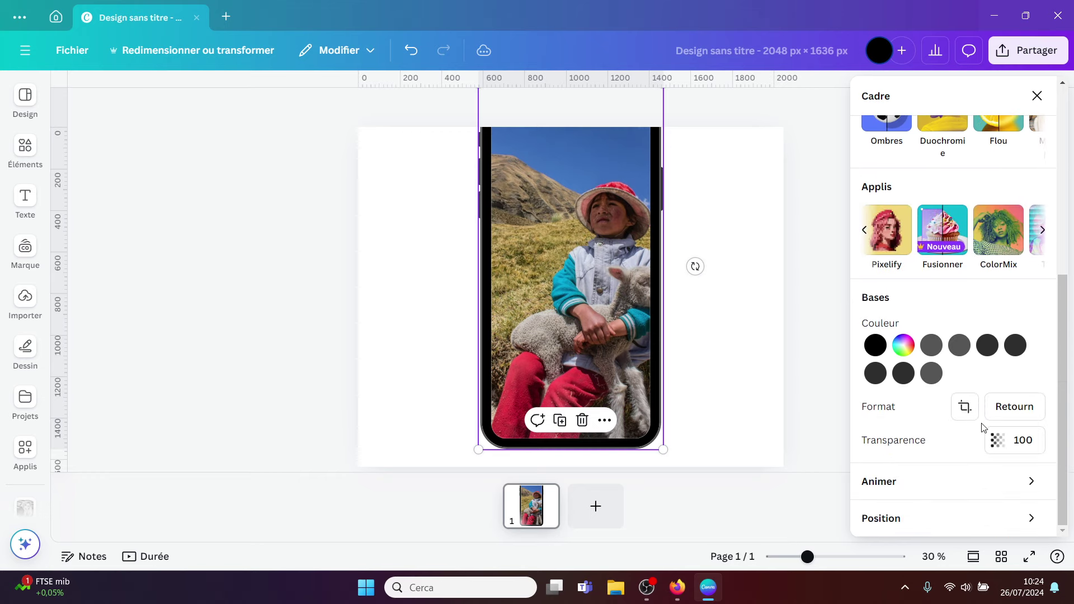
scroll(944, 424, up, 5)
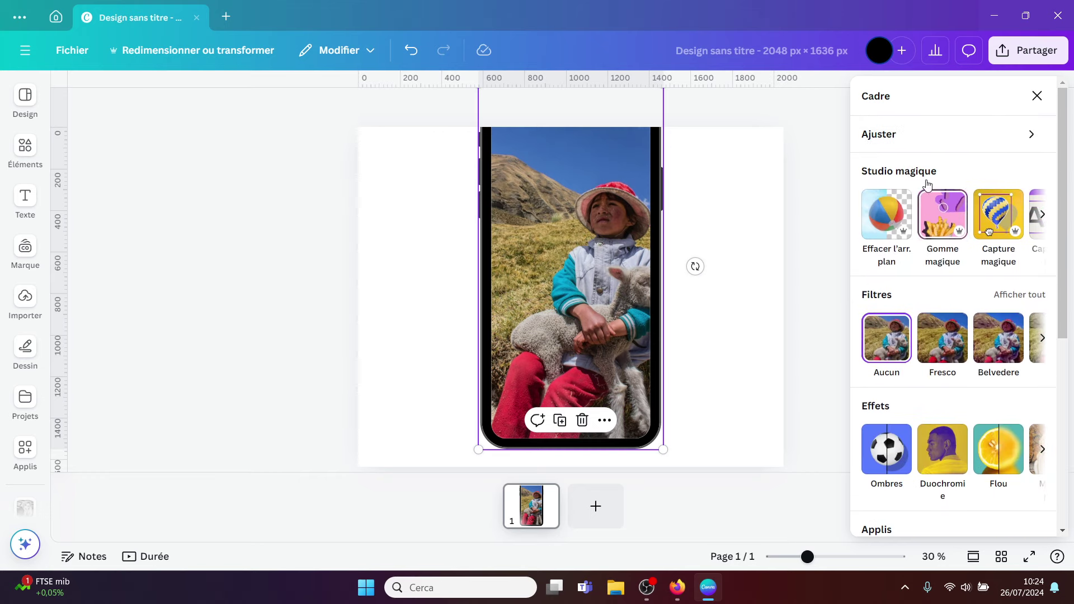
click(1032, 135)
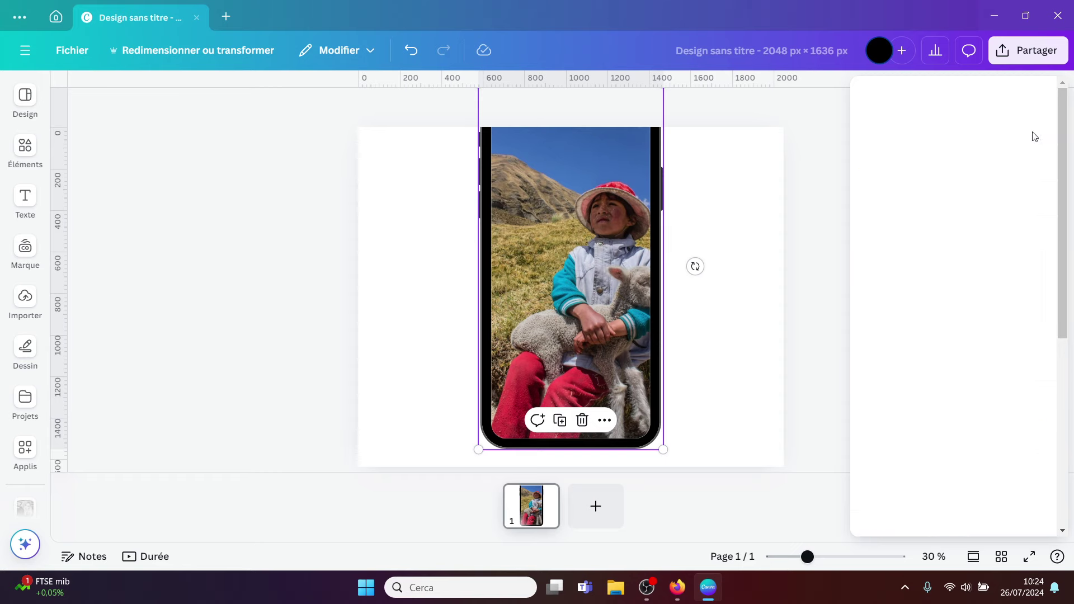
scroll(958, 371, down, 1)
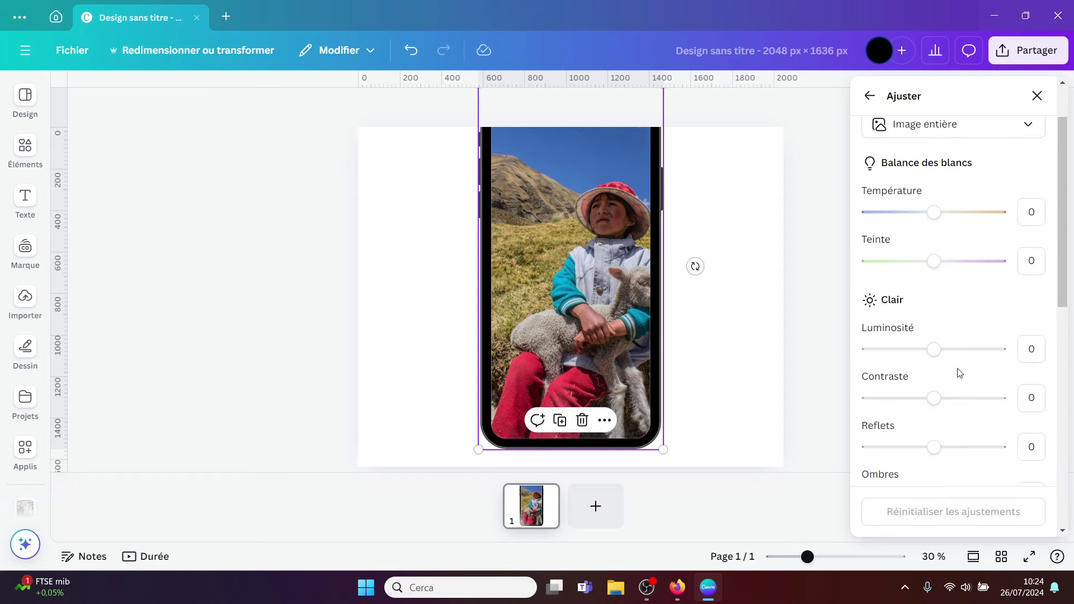
scroll(933, 229, up, 1)
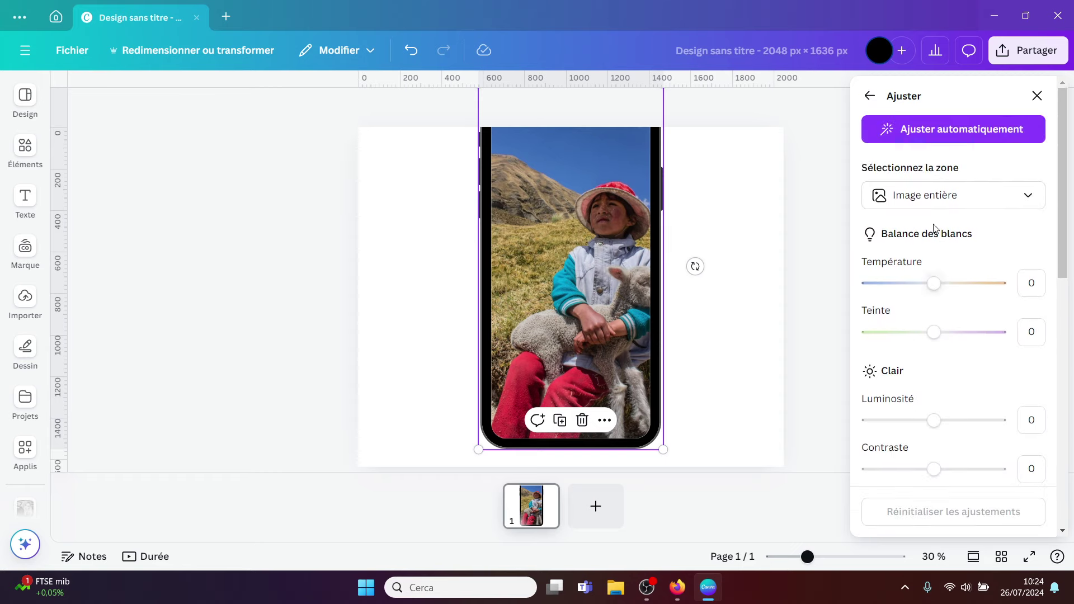
click(947, 140)
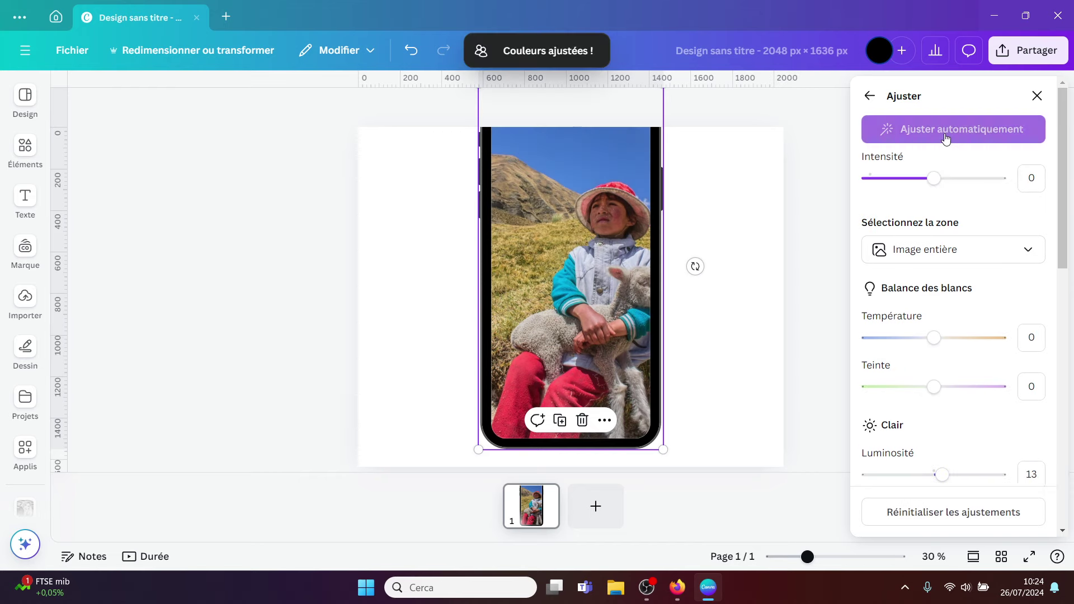
Leave the adjustment settings and delete the phone frame with its photo from the page
click(868, 97)
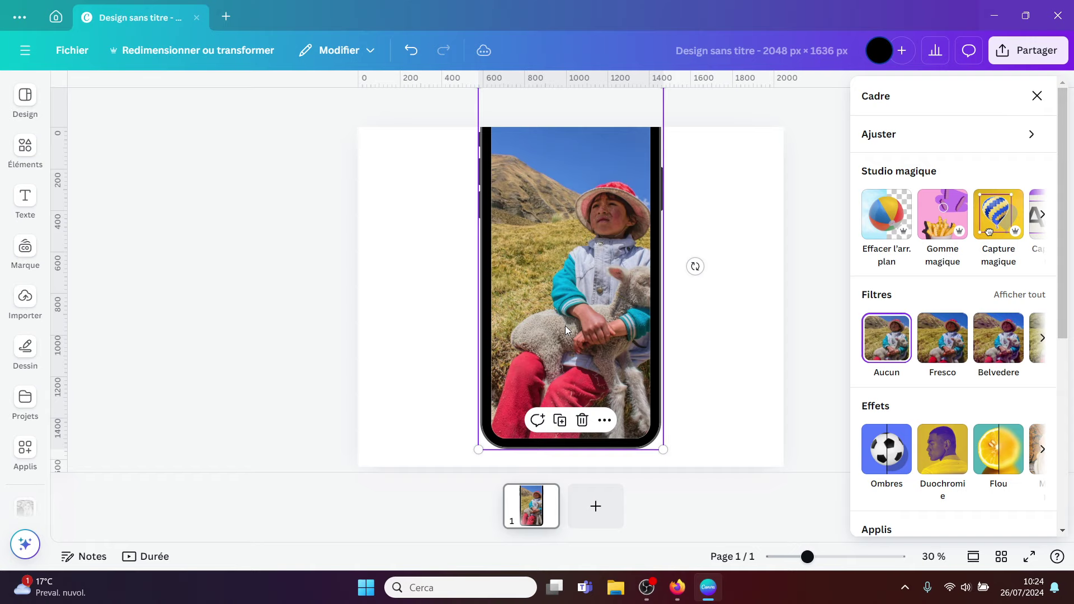
key(Delete)
key(Delete)
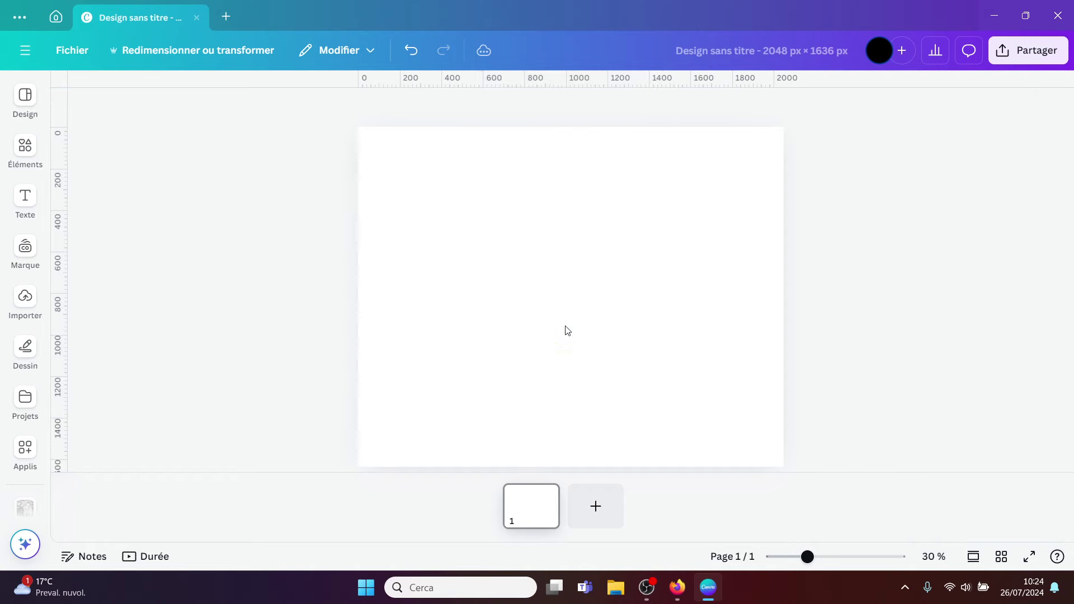
Insert the uploaded portrait photo of the child and lamb, then enlarge it to almost the page height near the page's centre
click(25, 198)
click(25, 148)
click(22, 310)
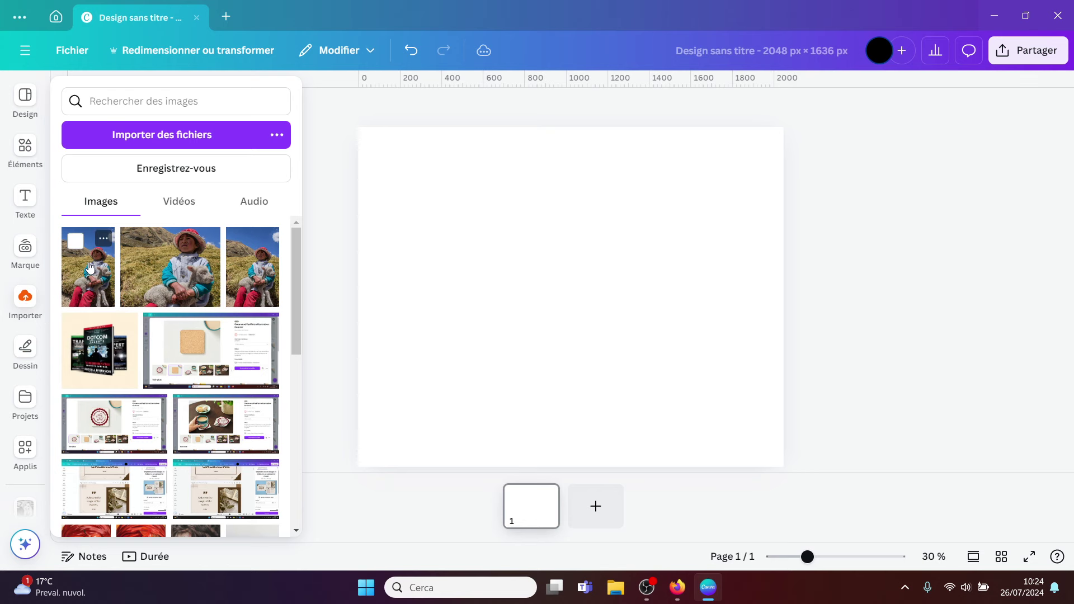
click(76, 237)
click(510, 208)
drag(486, 170, 424, 139)
drag(530, 227, 536, 253)
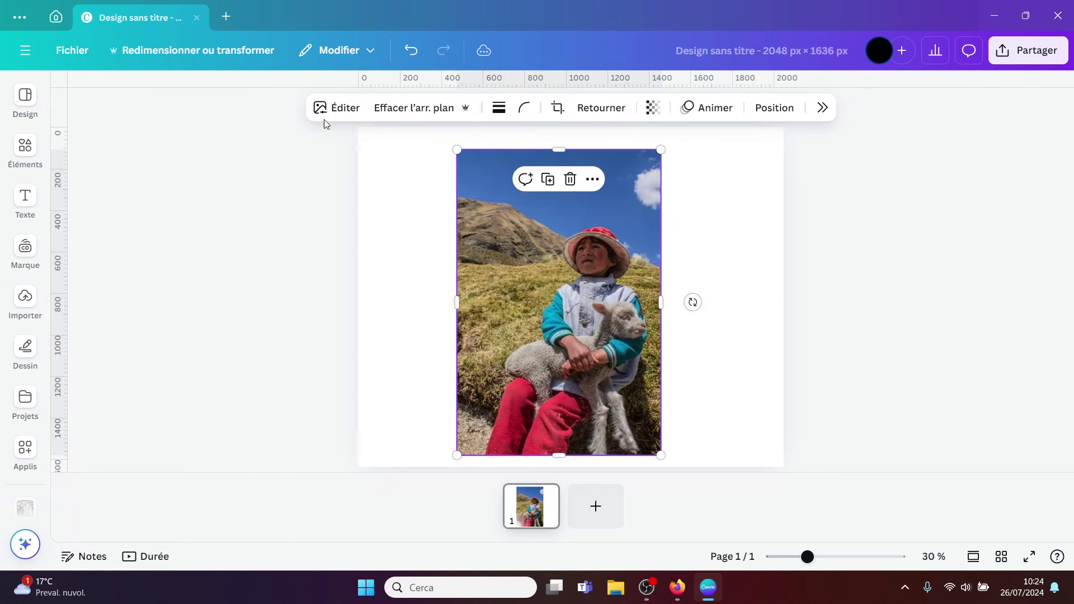
Review the Studio magique tools for the photo and enlarge the photo to the full height of the page
click(339, 109)
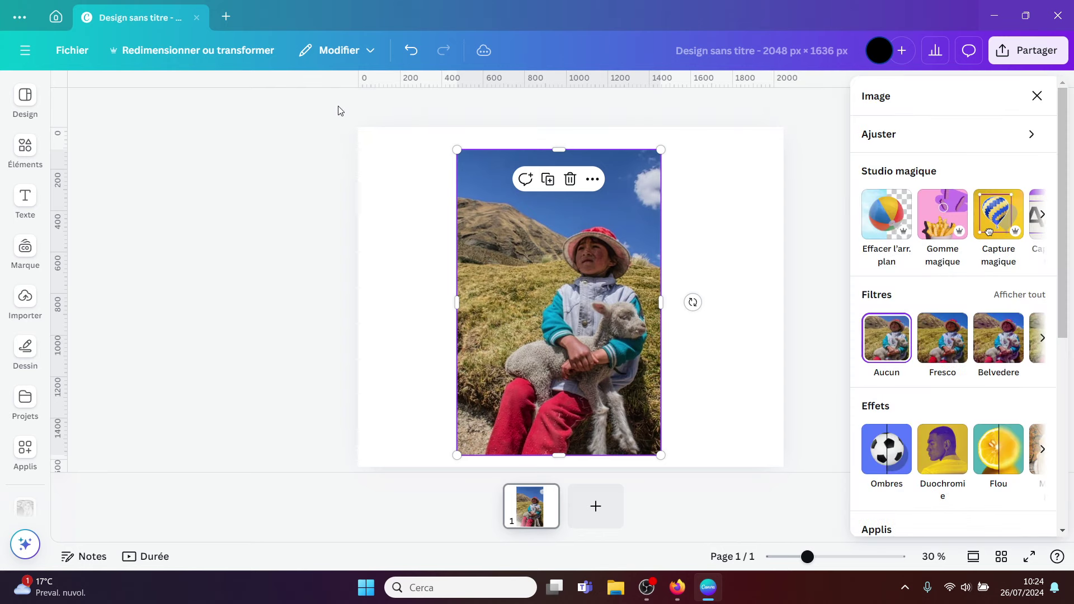
scroll(964, 302, down, 1)
scroll(959, 285, up, 1)
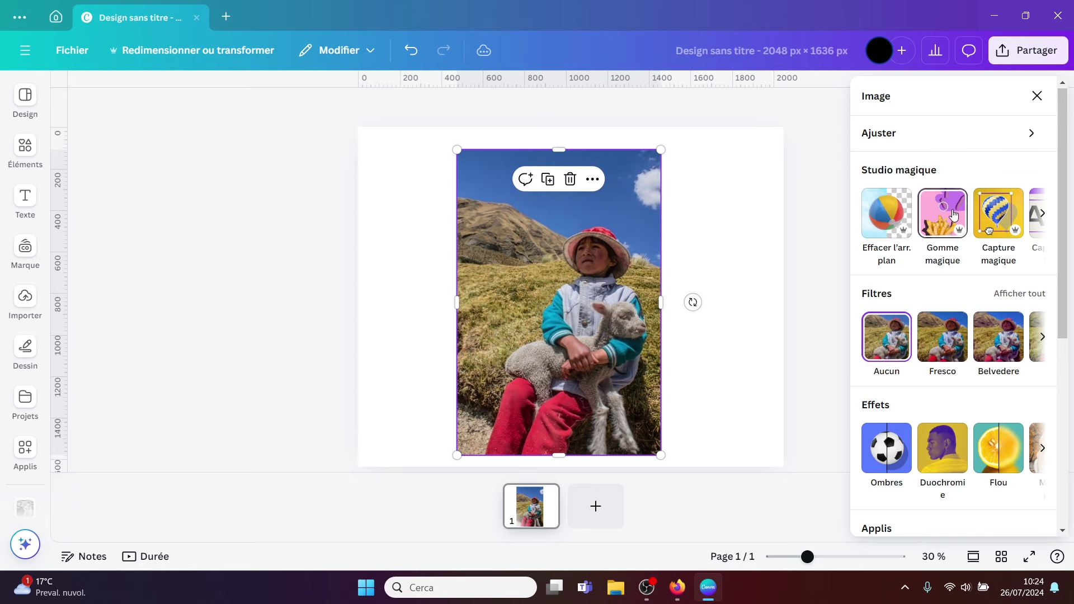
click(1043, 216)
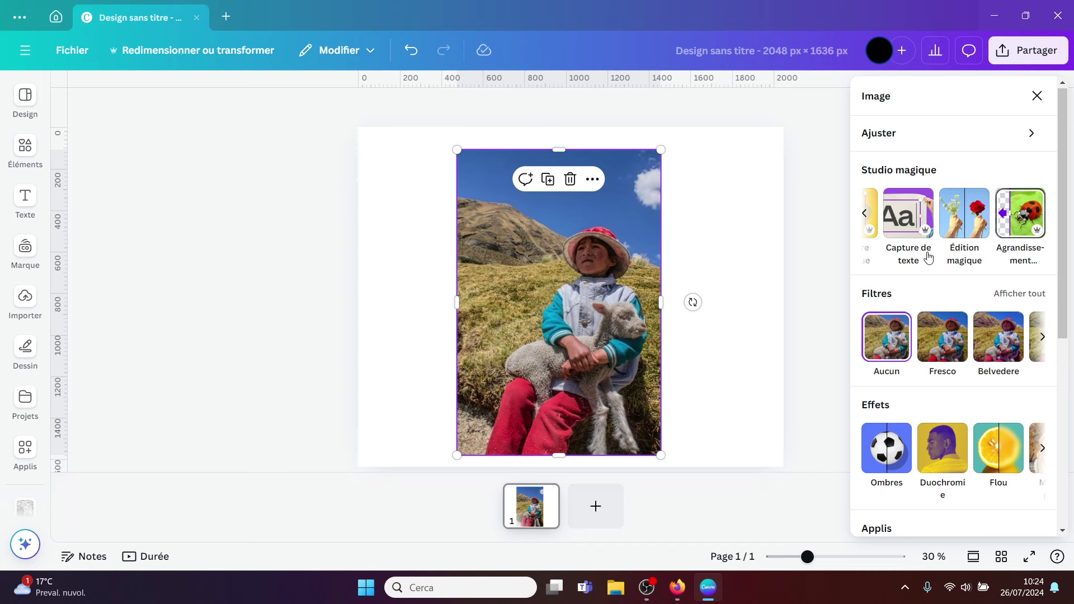
drag(662, 150, 676, 127)
drag(676, 455, 683, 467)
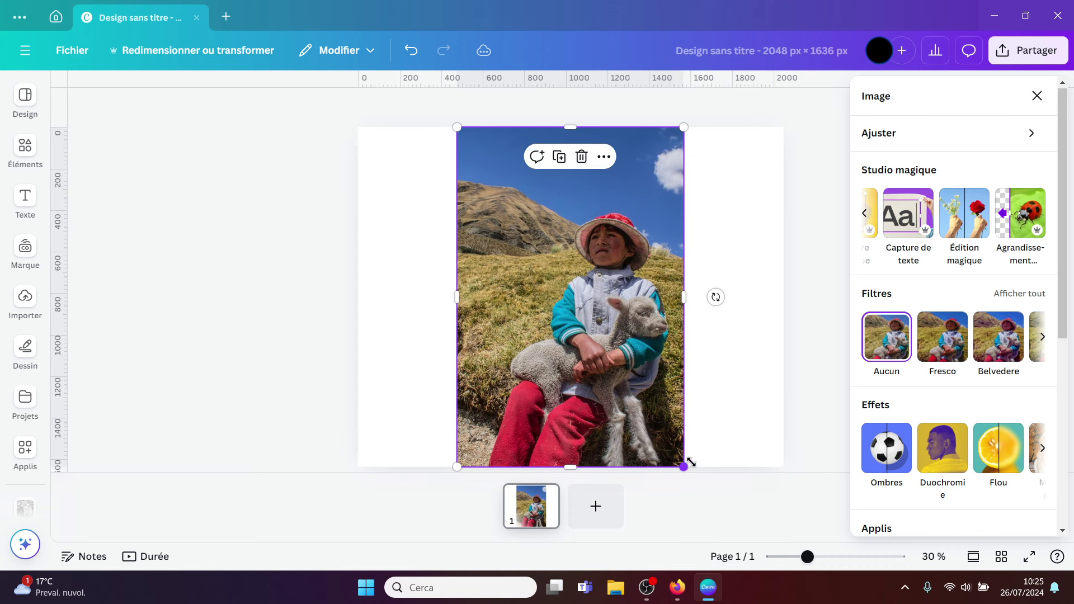
Generate a magic expansion (Développer) of the photo at free size (Libre), extended on both sides to the full page width
click(1021, 223)
drag(685, 130, 781, 129)
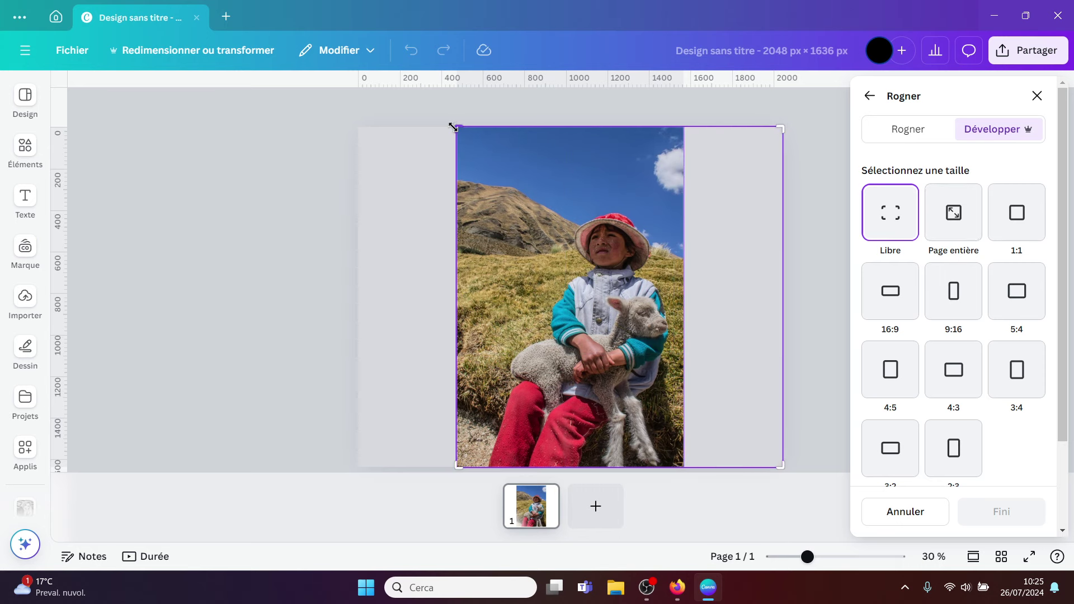
drag(458, 128, 358, 126)
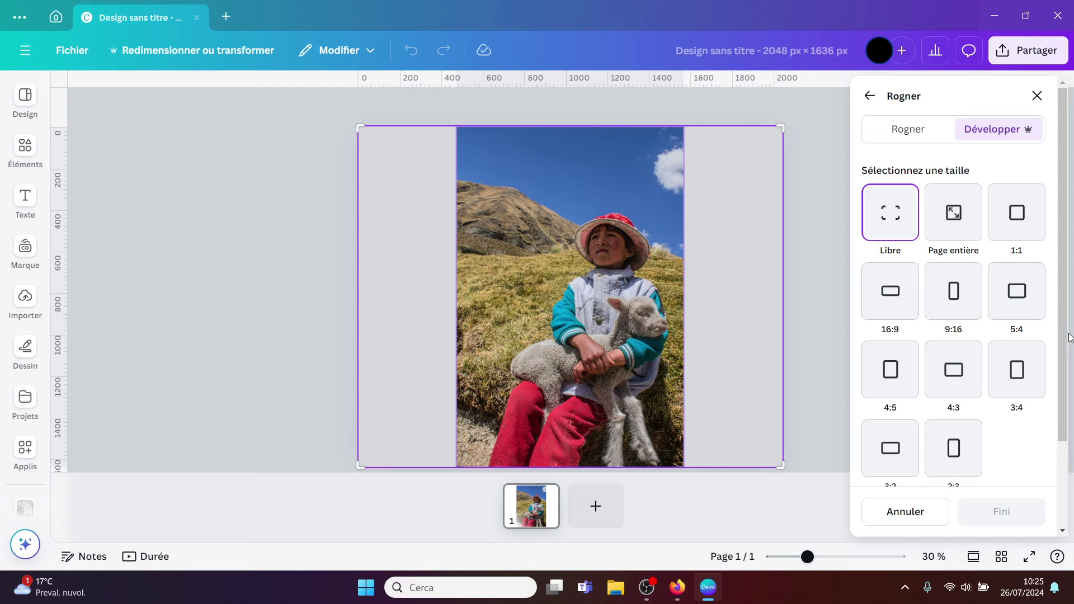
scroll(979, 364, down, 3)
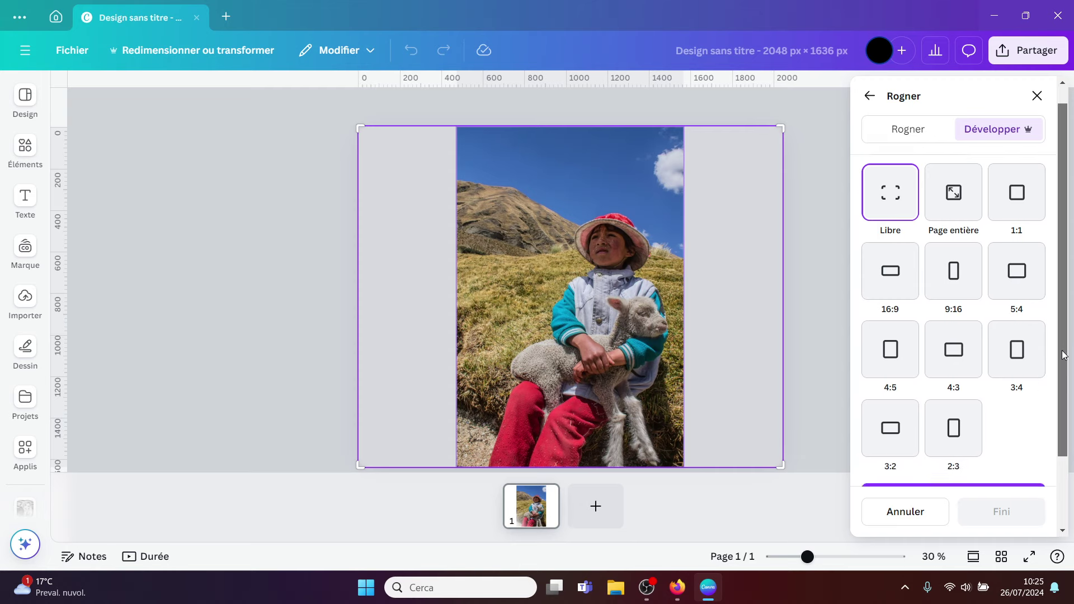
click(956, 414)
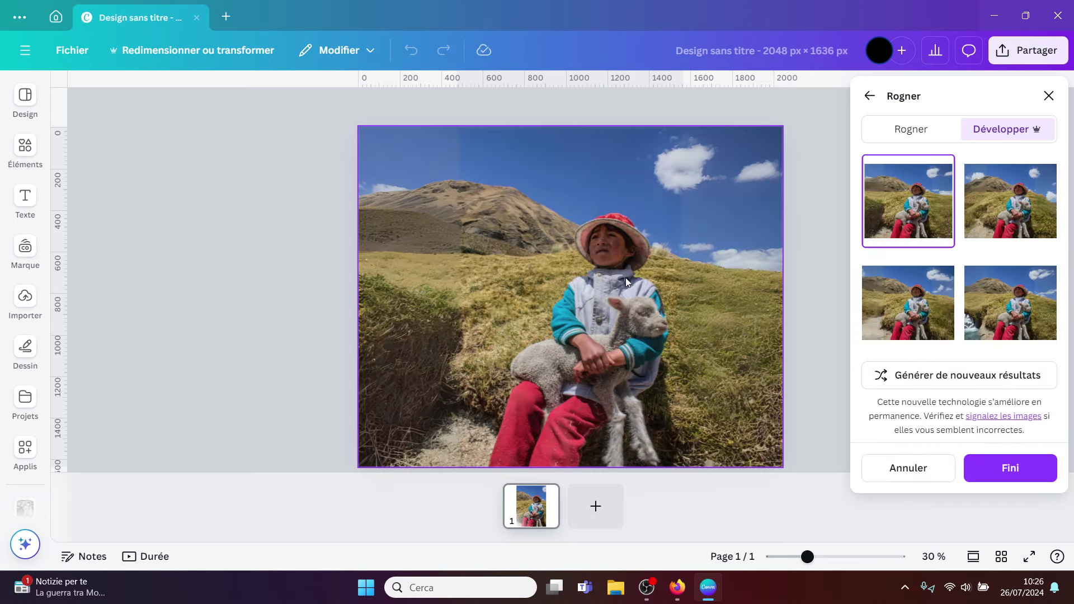
Compare the generated expansions and apply the version with the wide gravel path beside the child
click(991, 208)
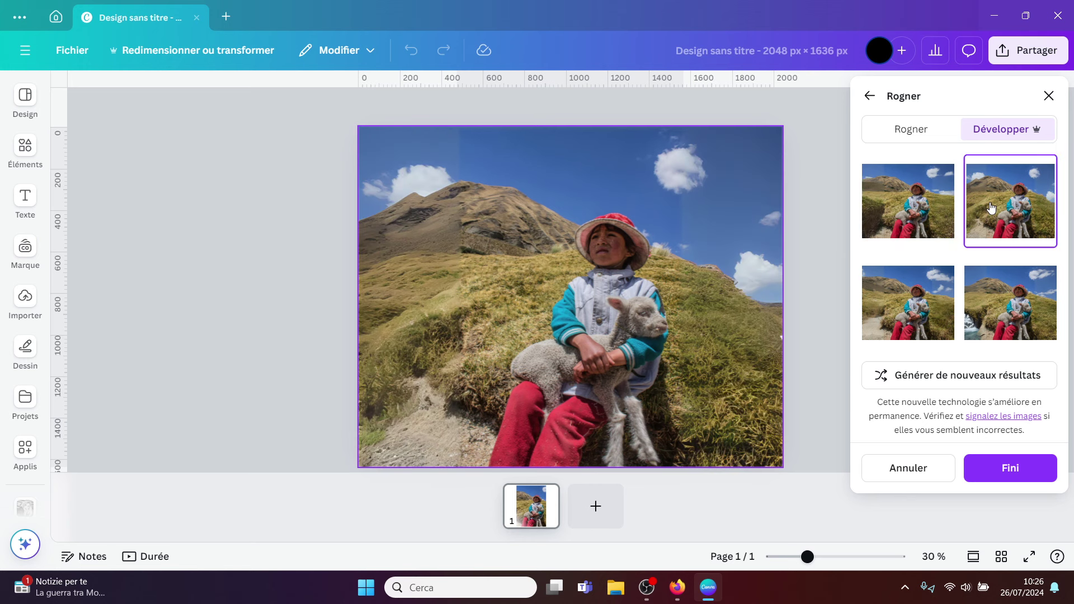
click(1016, 301)
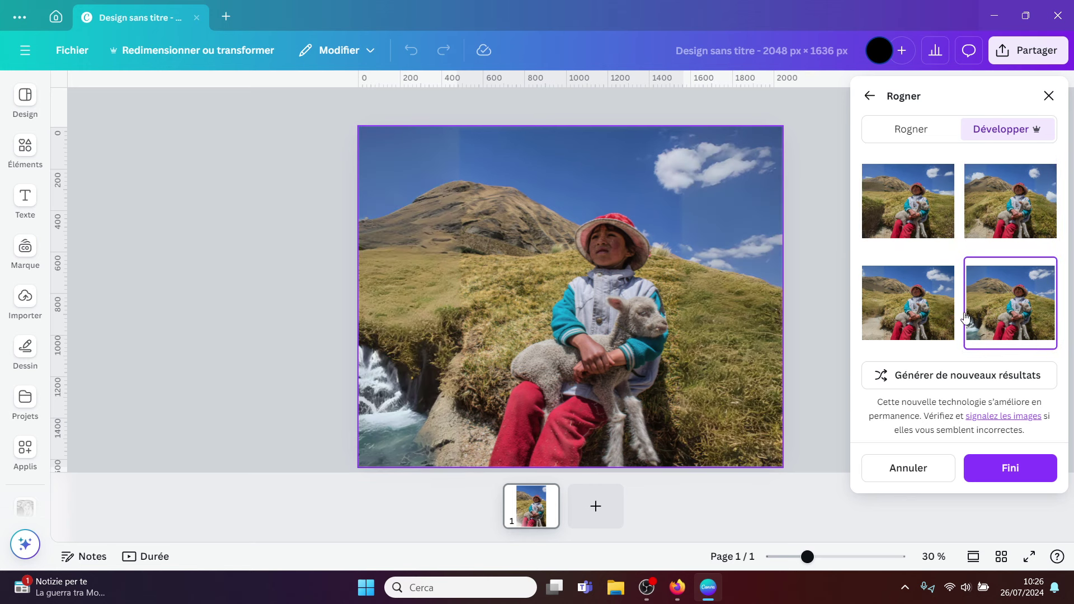
click(910, 311)
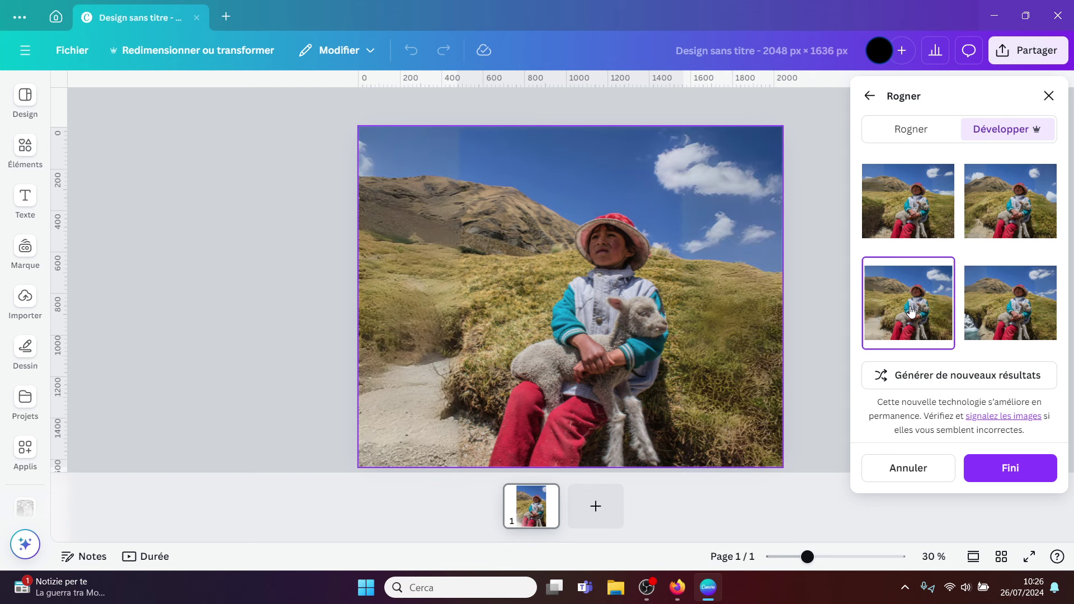
click(1010, 469)
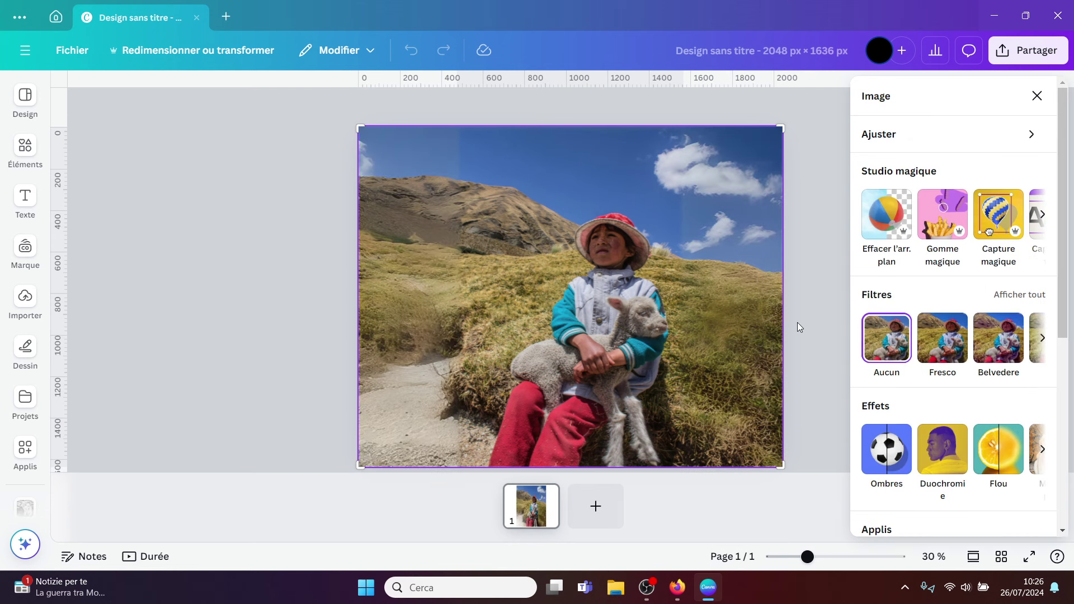
Undo the magic expansion of the photo
click(417, 316)
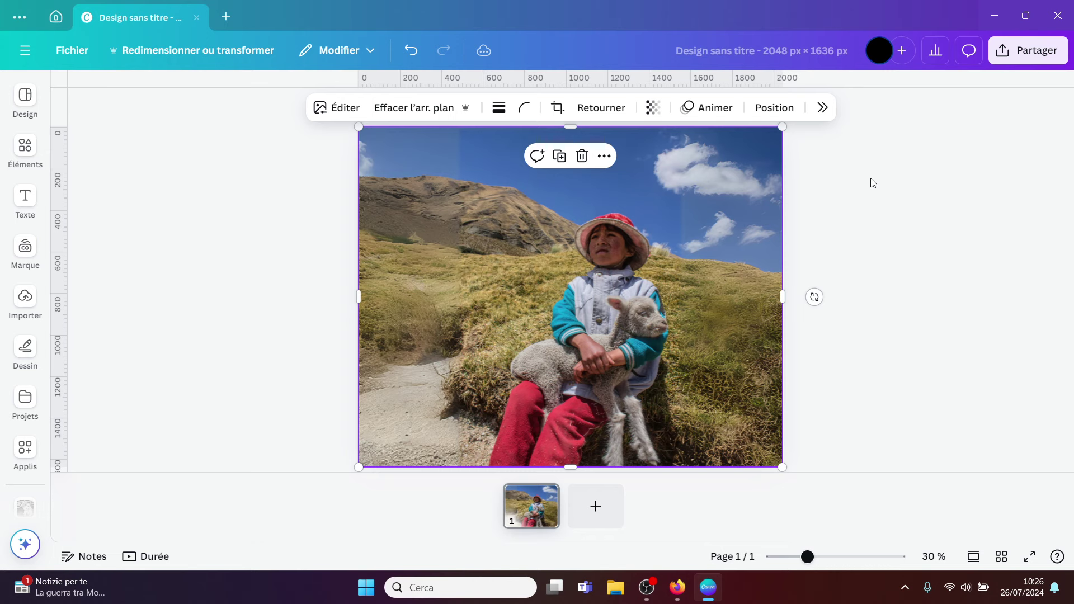
click(414, 52)
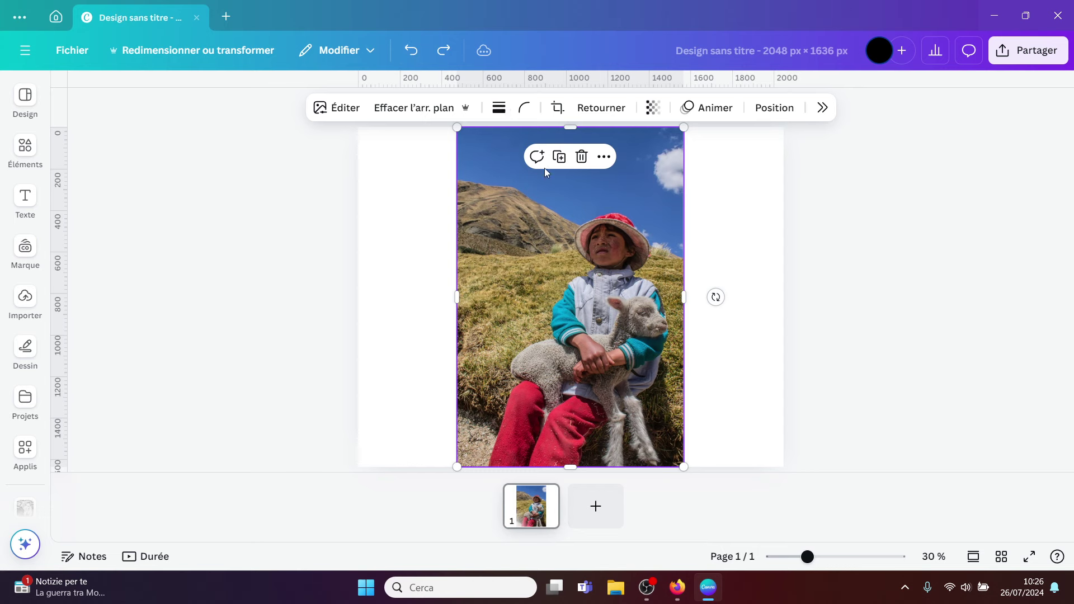
Extract the lamb's head from the photo as a separate element with Capture magique in Clic mode
click(337, 108)
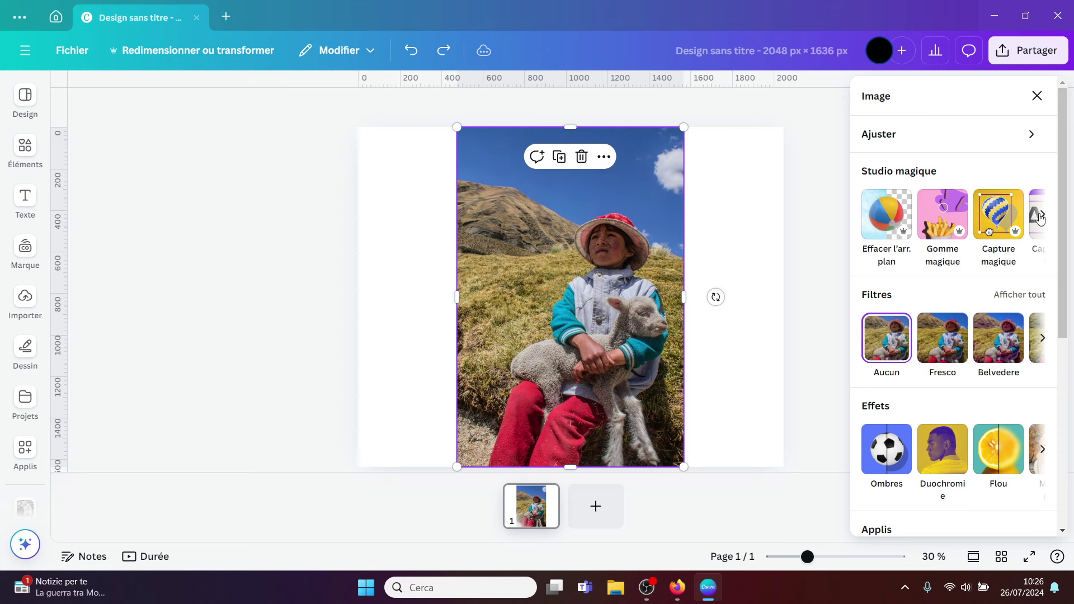
click(996, 219)
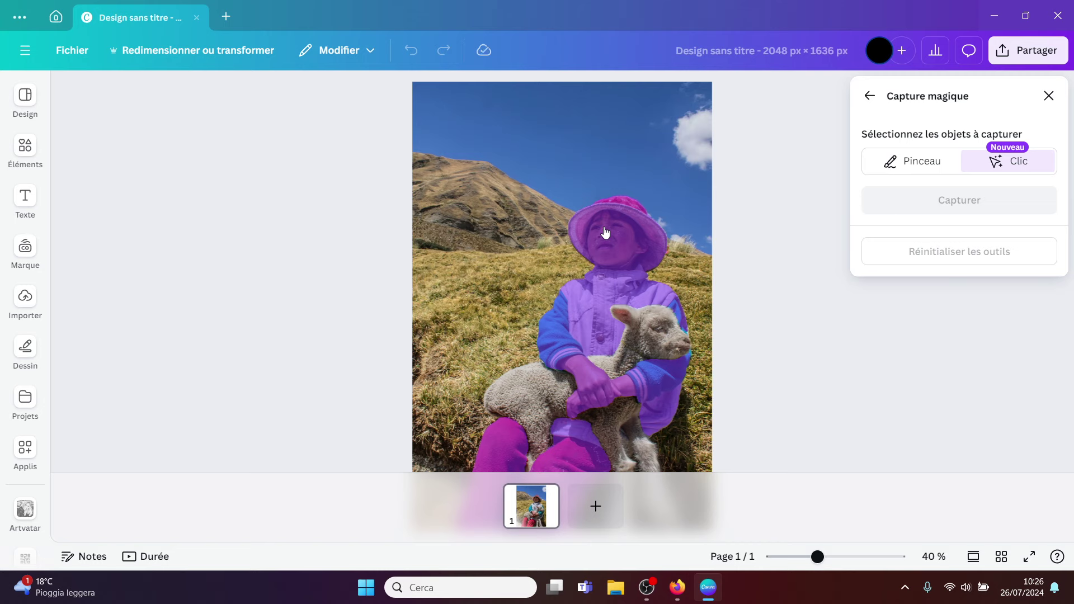
click(649, 340)
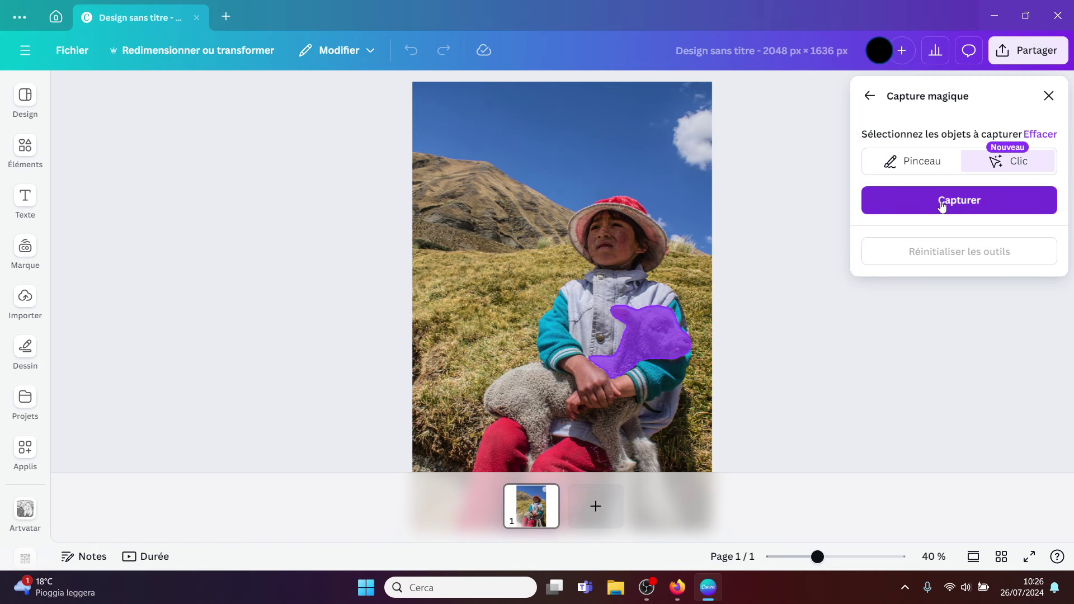
click(942, 202)
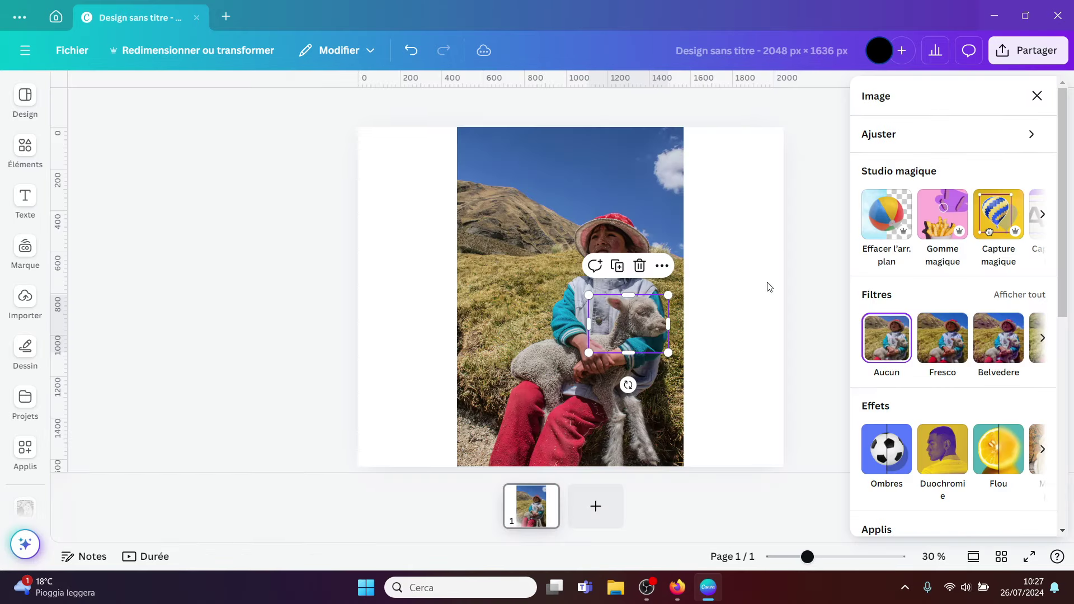
click(783, 284)
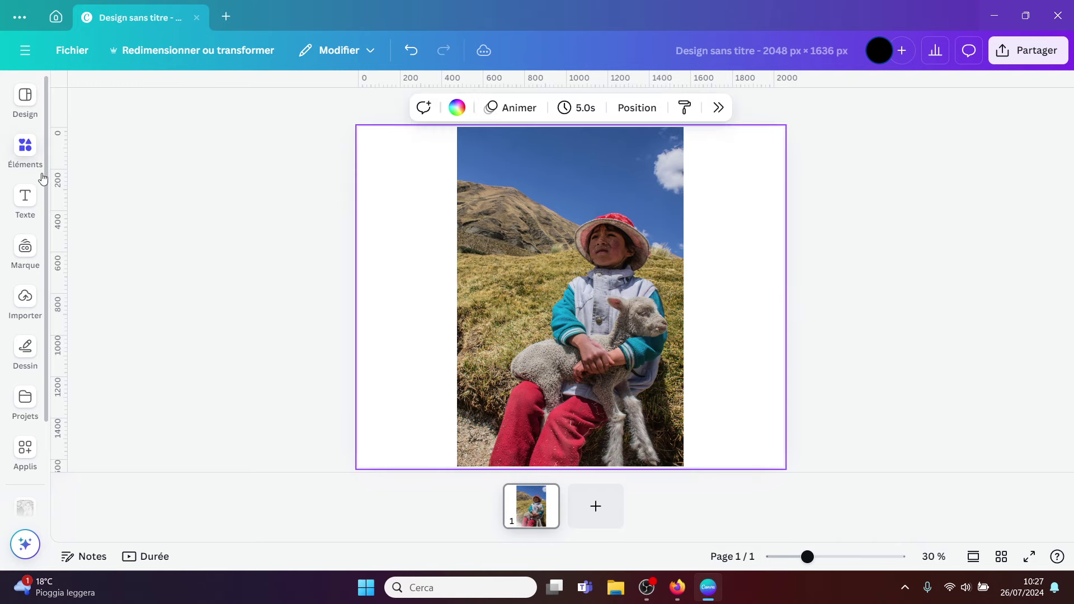
Search the elements for "nuage" and browse the matching illustrations and photos
click(25, 148)
click(70, 101)
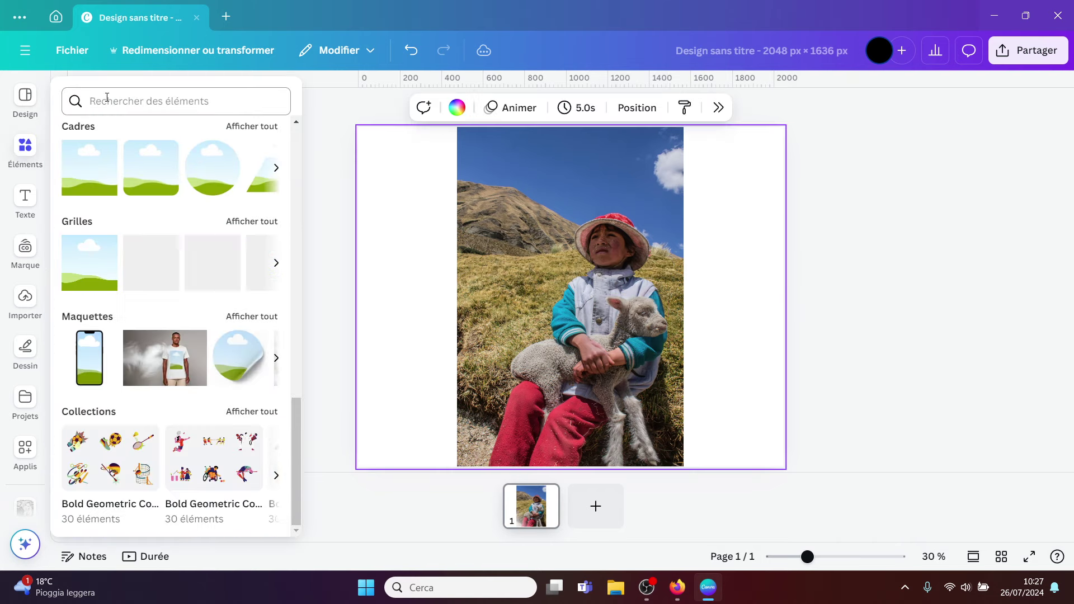
click(110, 102)
text(nuage)
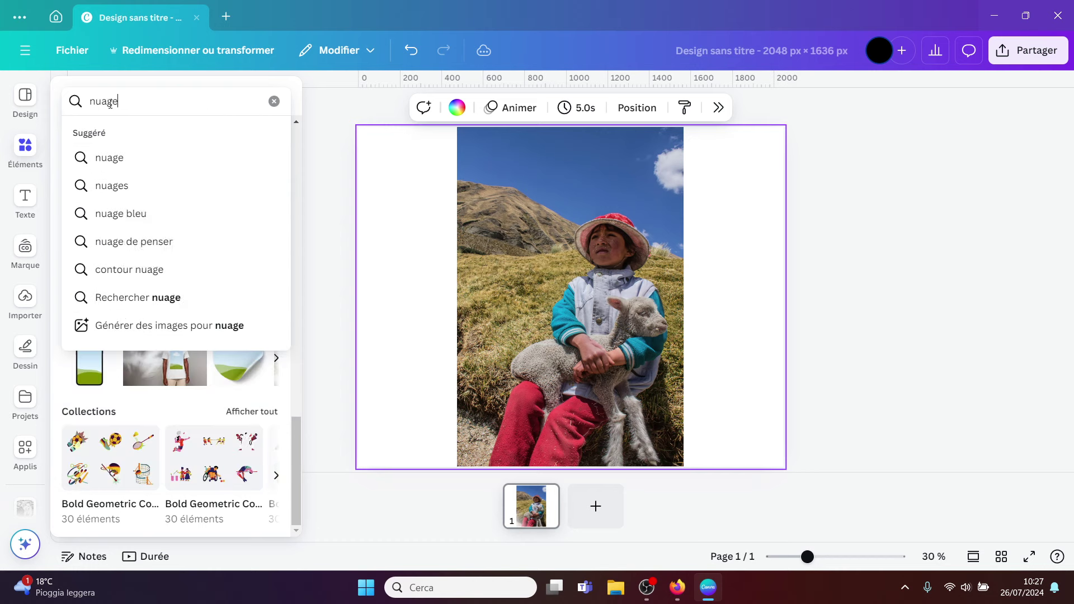
key(Return)
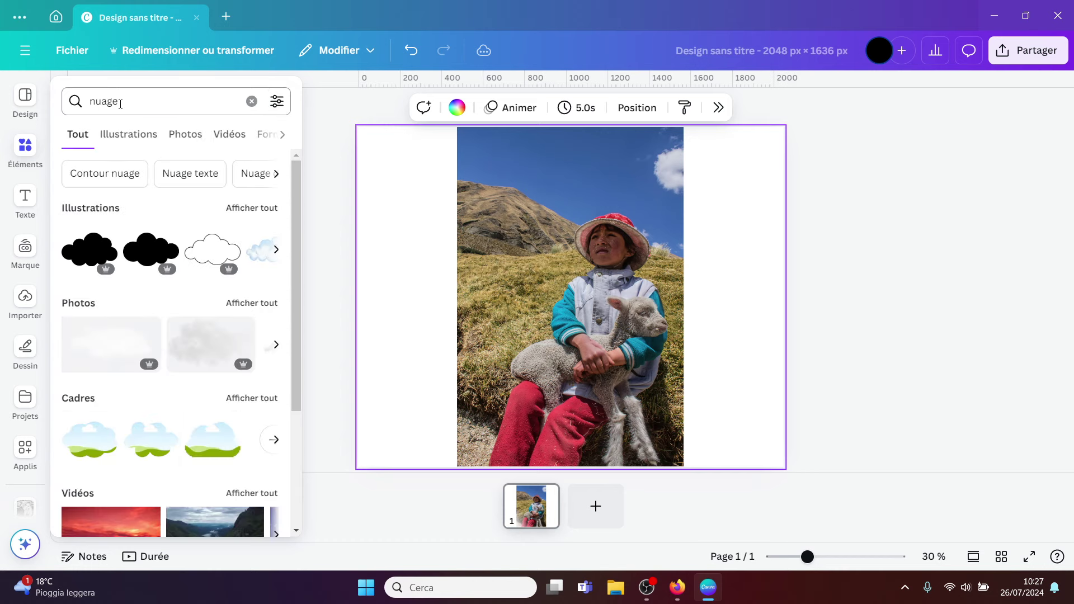
click(134, 137)
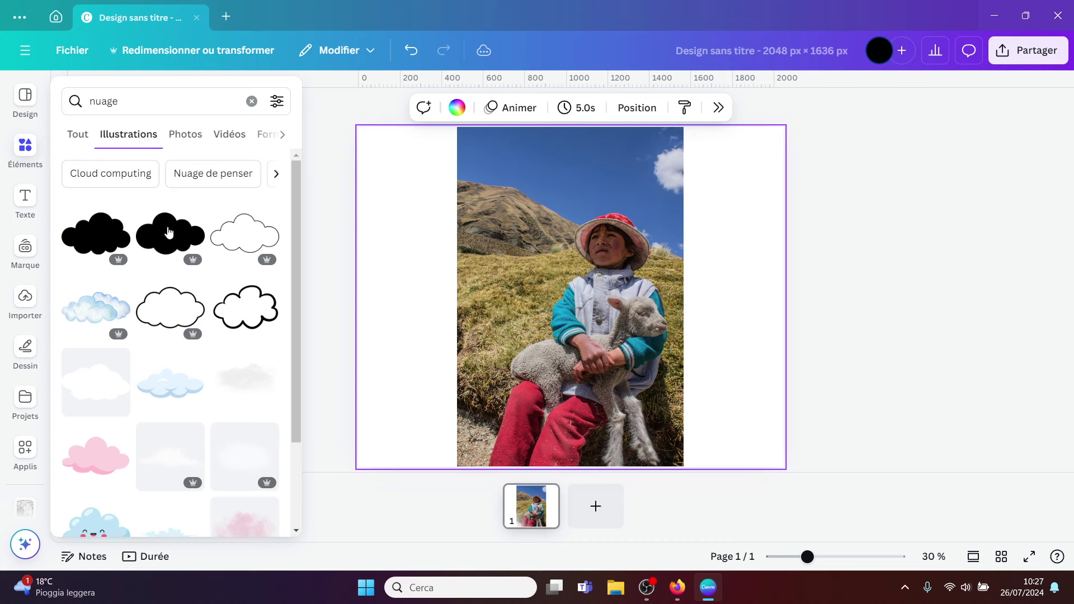
click(185, 136)
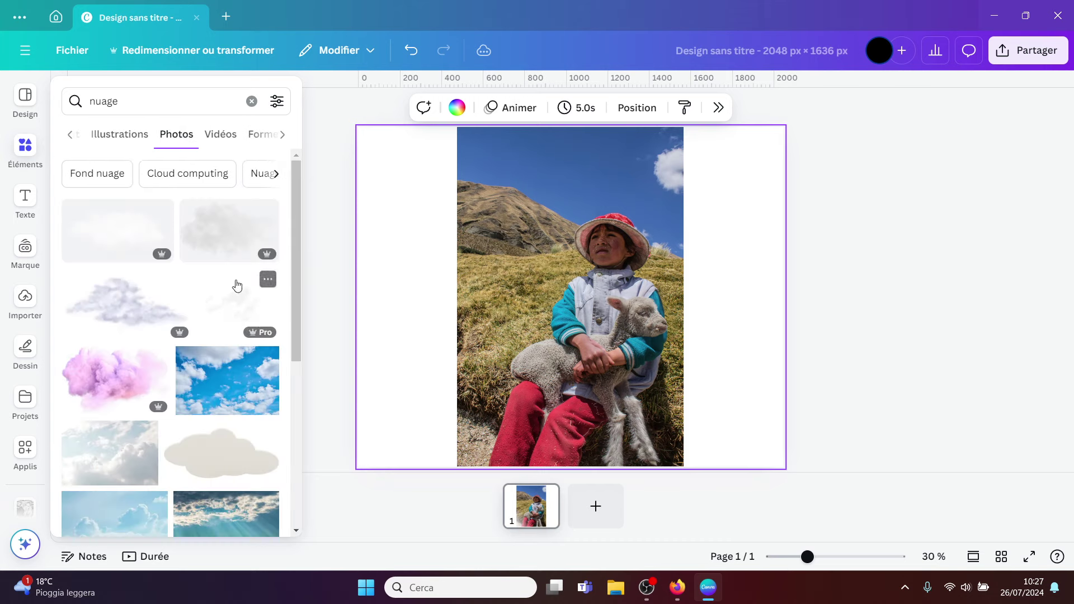
Insert the wispy white cloud photo and scale it down over the lamb's head
click(230, 307)
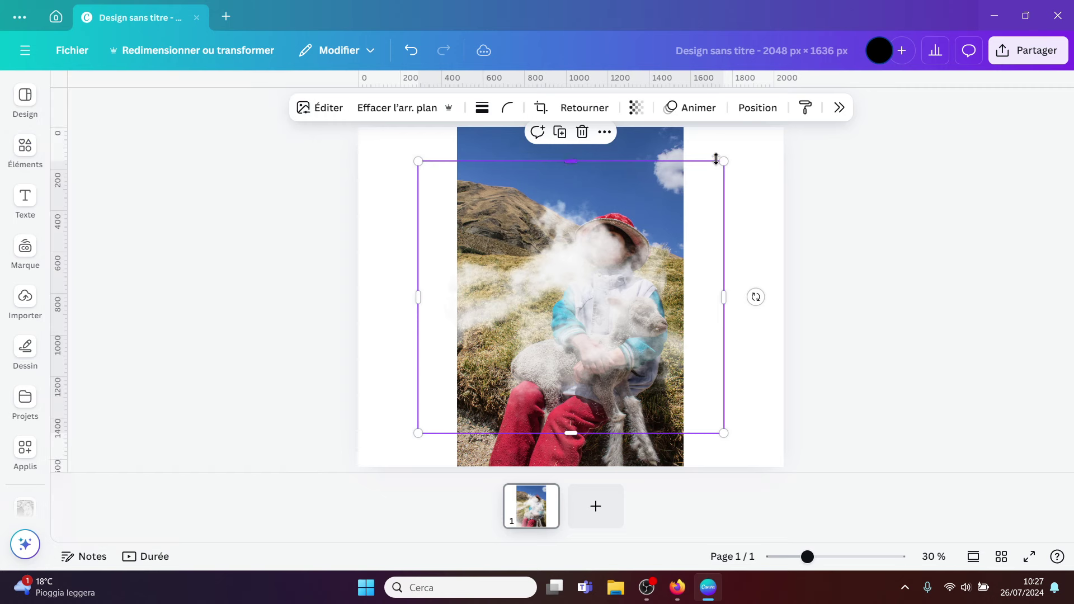
drag(715, 158, 532, 333)
drag(462, 386, 623, 317)
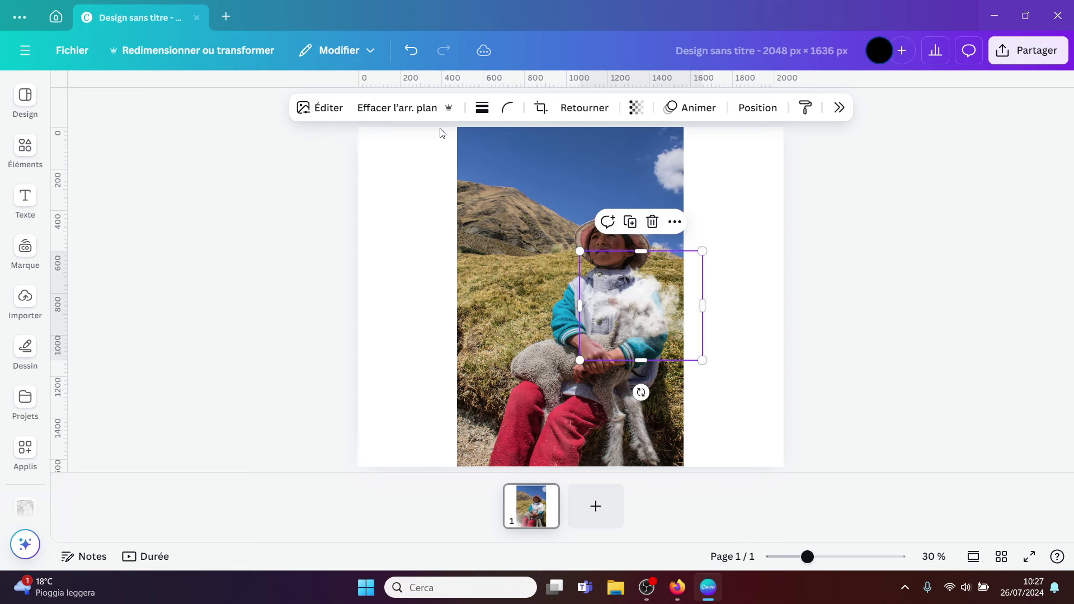
Move the lamb's head layer above the cloud layer in the layer order and shift the cloud slightly behind the head
click(757, 108)
click(1027, 130)
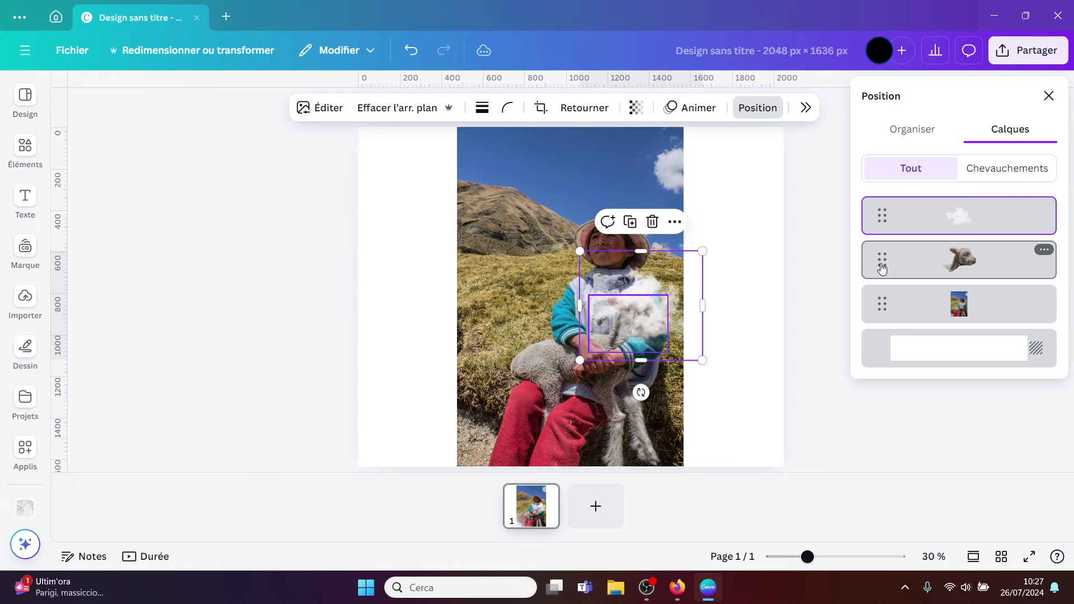
drag(881, 261, 893, 203)
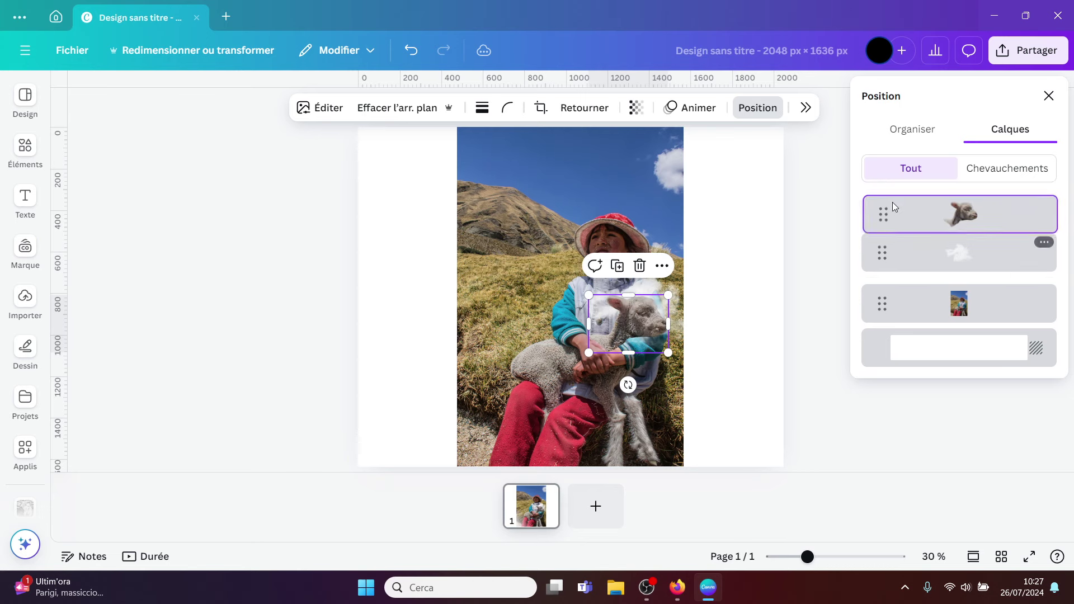
click(684, 270)
mouse_move(684, 270)
mouse_down()
mouse_move(702, 302)
mouse_move(674, 272)
mouse_move(696, 268)
mouse_move(692, 281)
mouse_up()
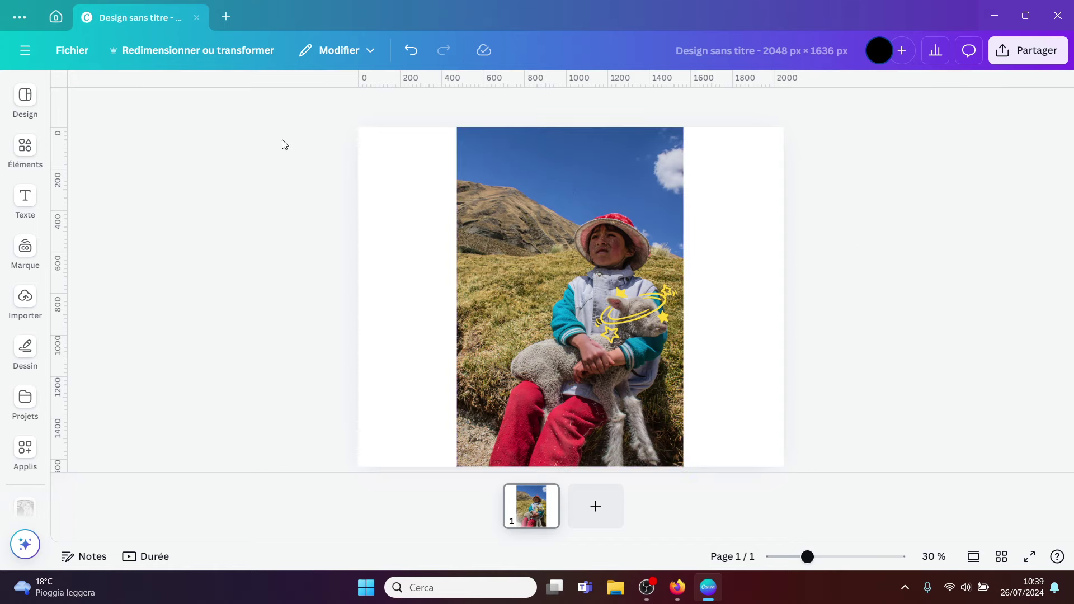
Undo the latest changes until the yellow star ring around the lamb's head is removed
click(409, 52)
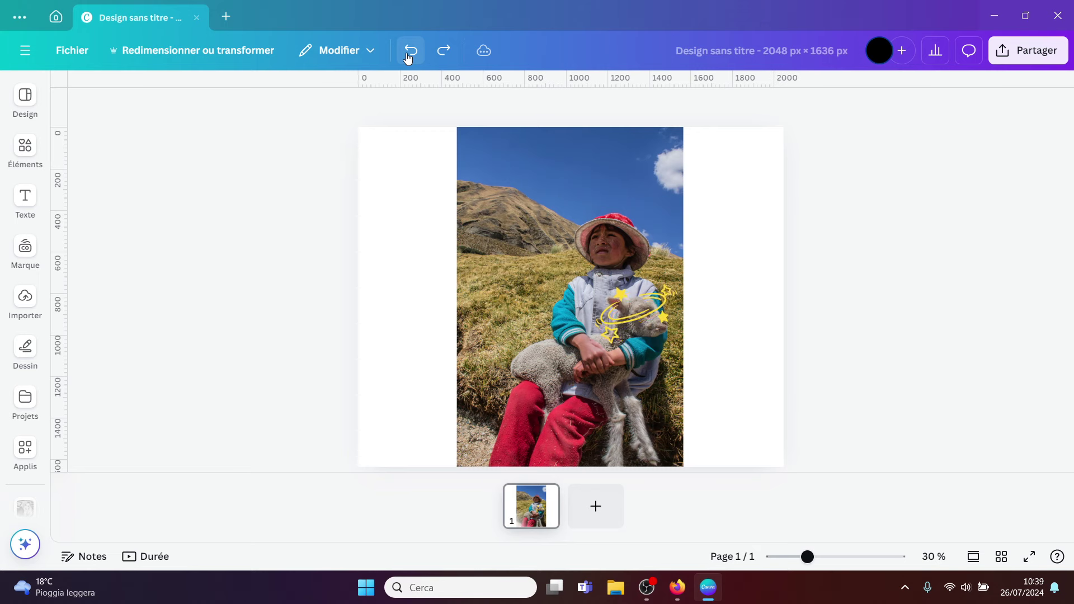
click(409, 52)
click(409, 52)
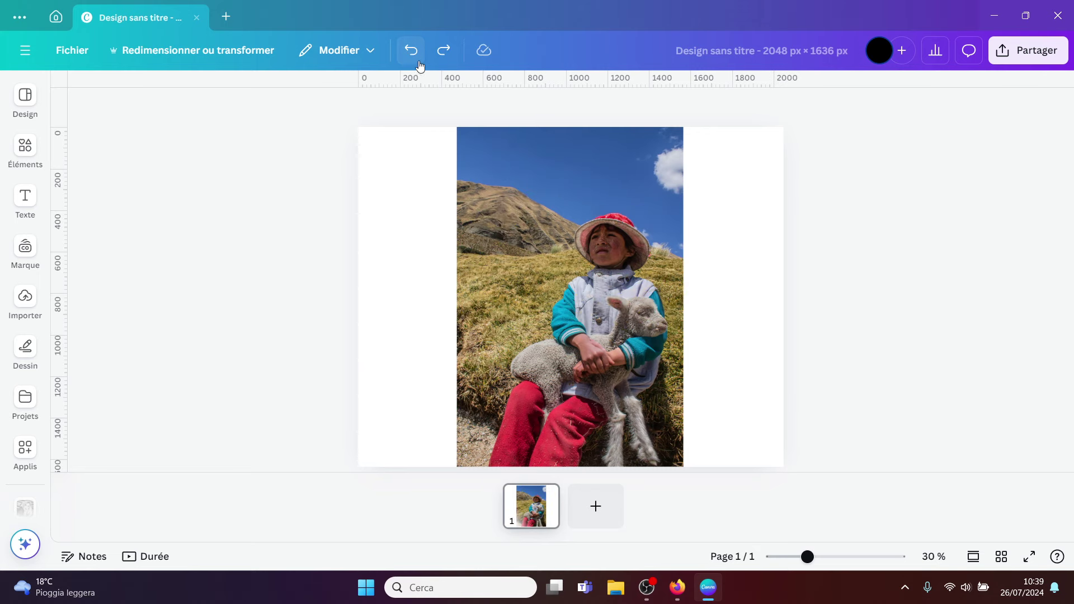
Undo the remaining changes until the cloud around the lamb's head is removed from the photo
click(410, 52)
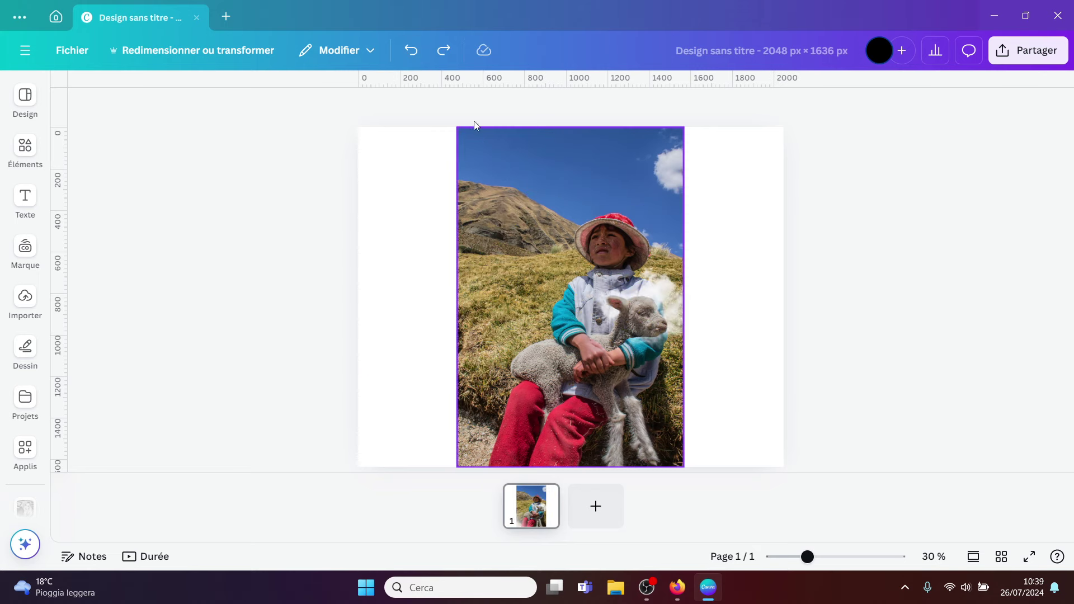
click(410, 52)
click(410, 52)
click(411, 52)
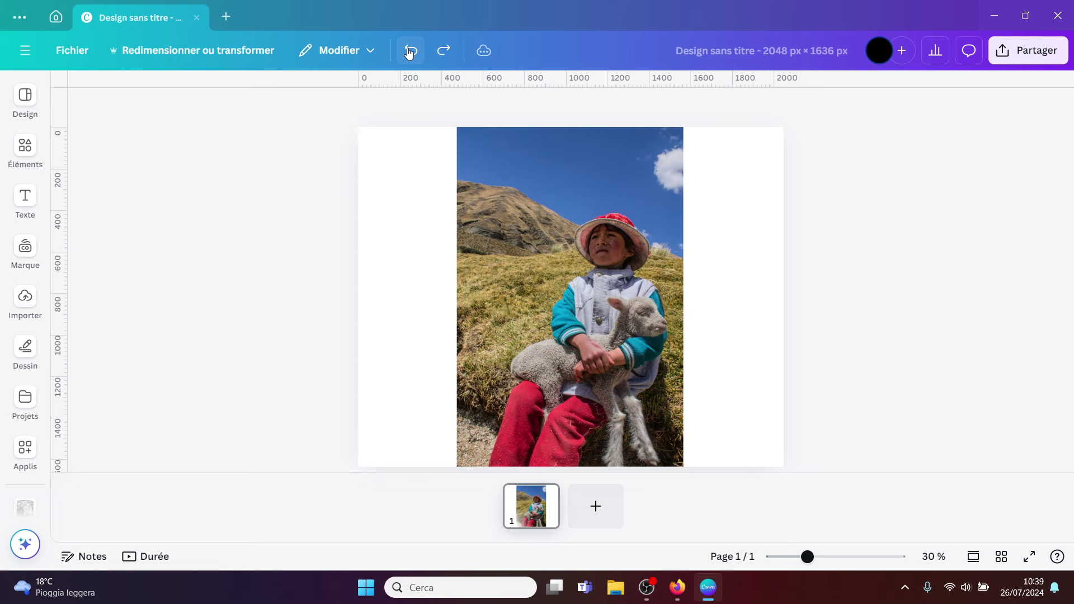
Open the editing options for the photo and examine the available effects and apps
click(565, 143)
click(332, 112)
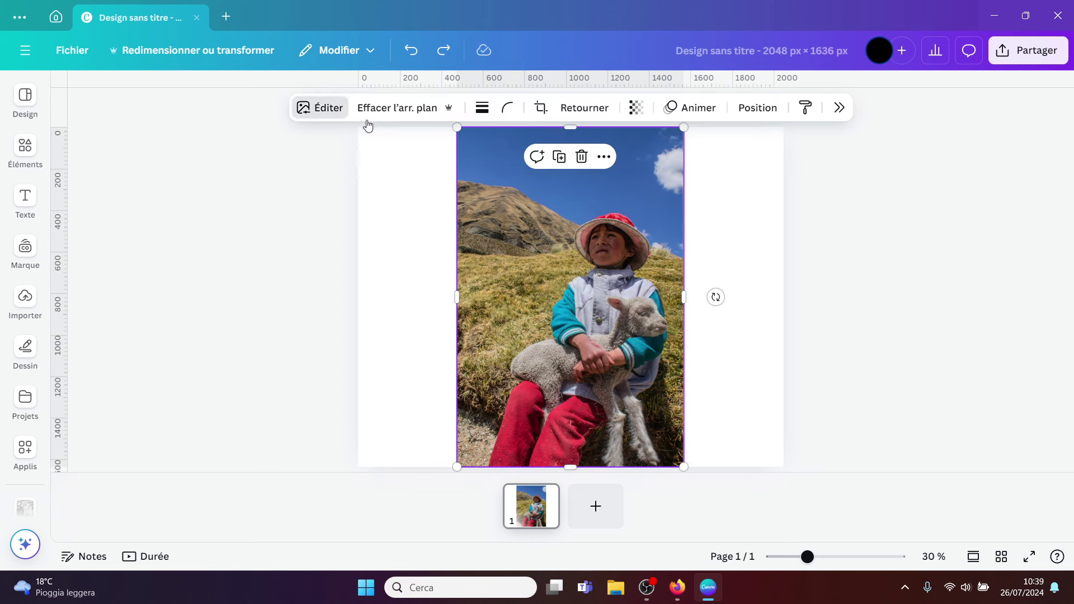
scroll(968, 269, down, 3)
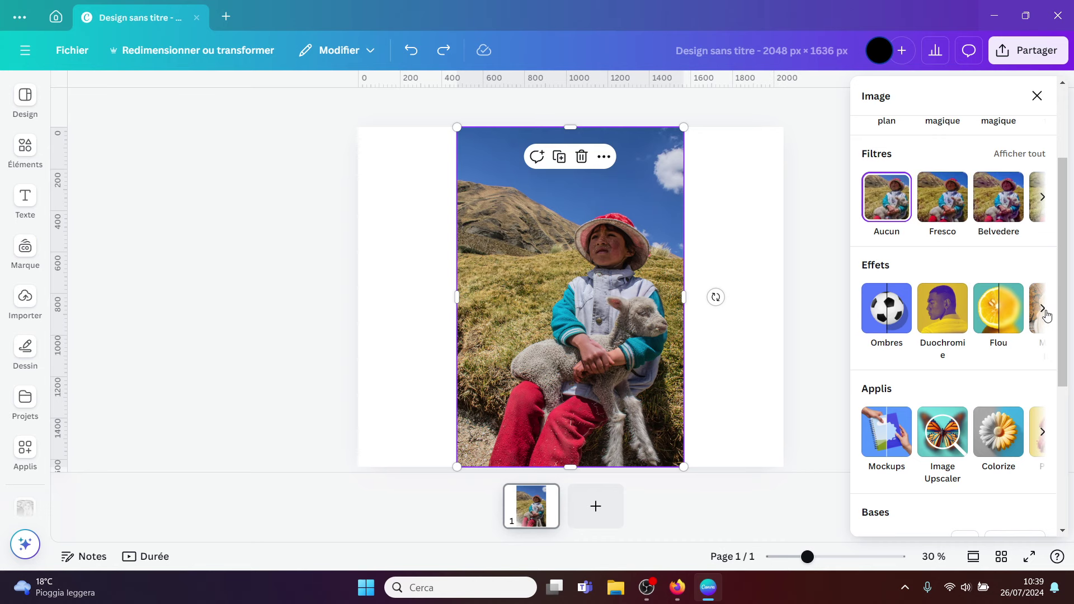
click(1043, 309)
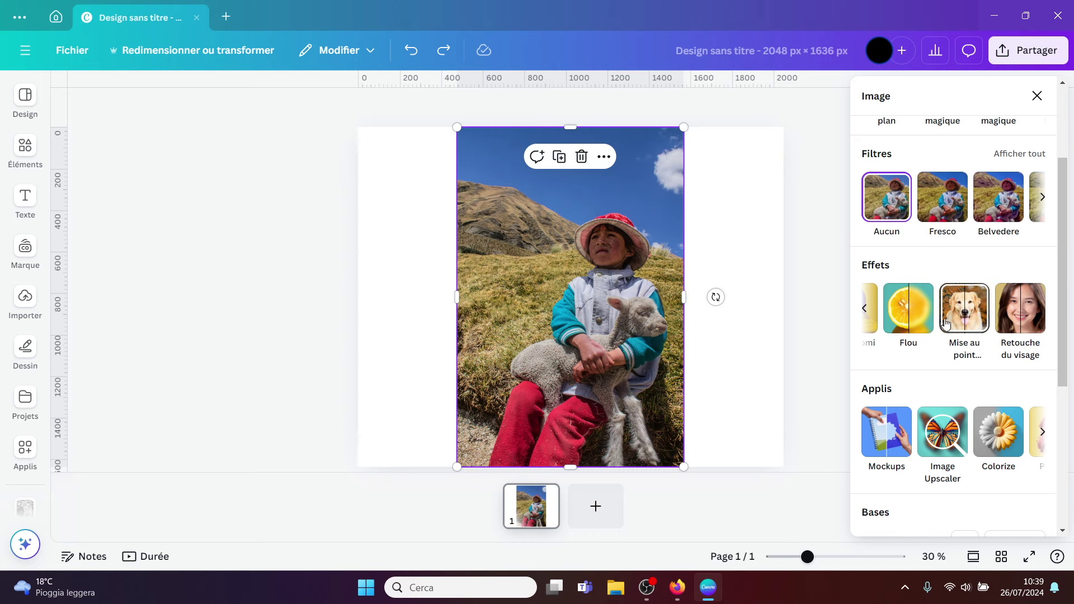
scroll(951, 313, down, 3)
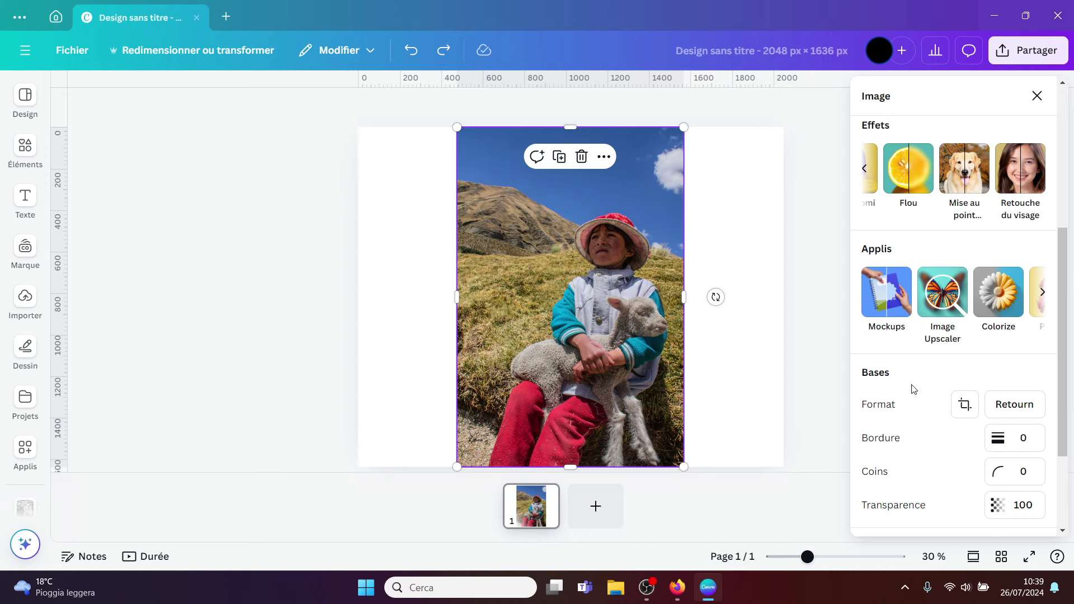
click(25, 456)
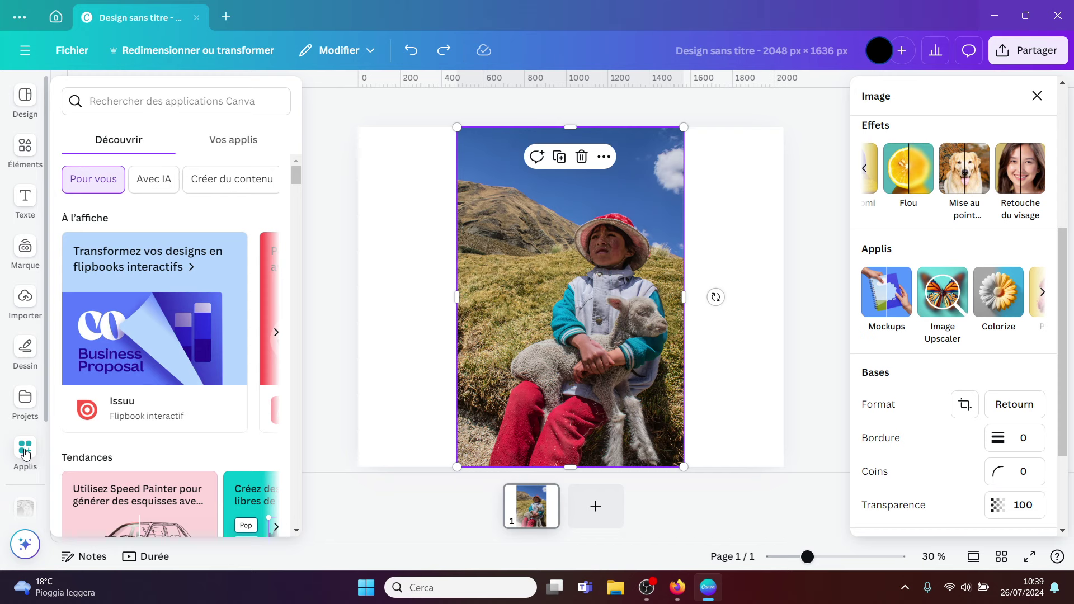
click(25, 453)
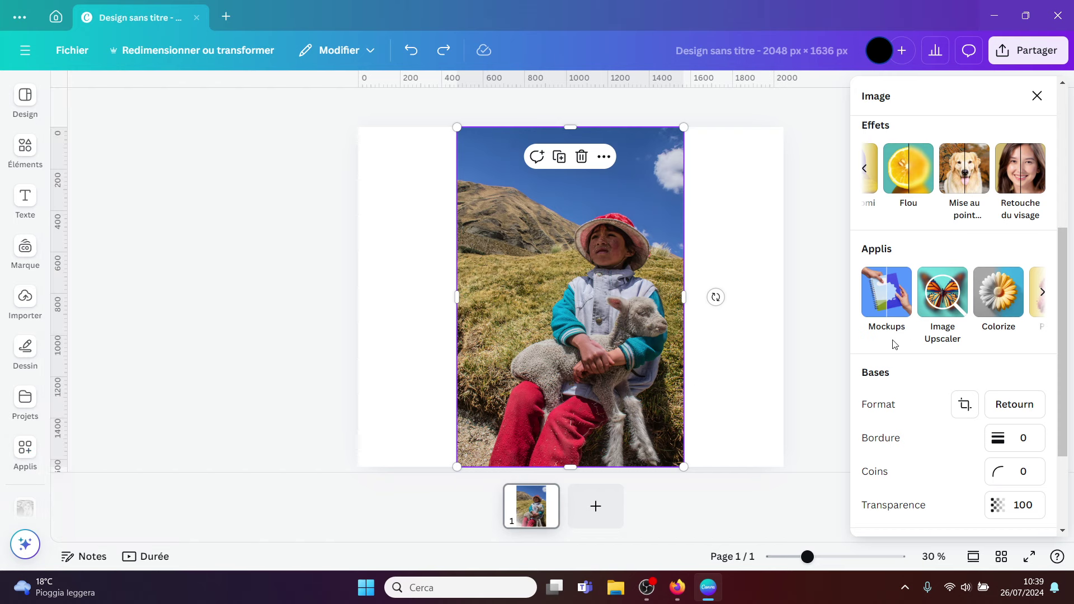
Apply the first outdoor (Plein air) billboard mockup from the Mockups app to the photo
click(887, 298)
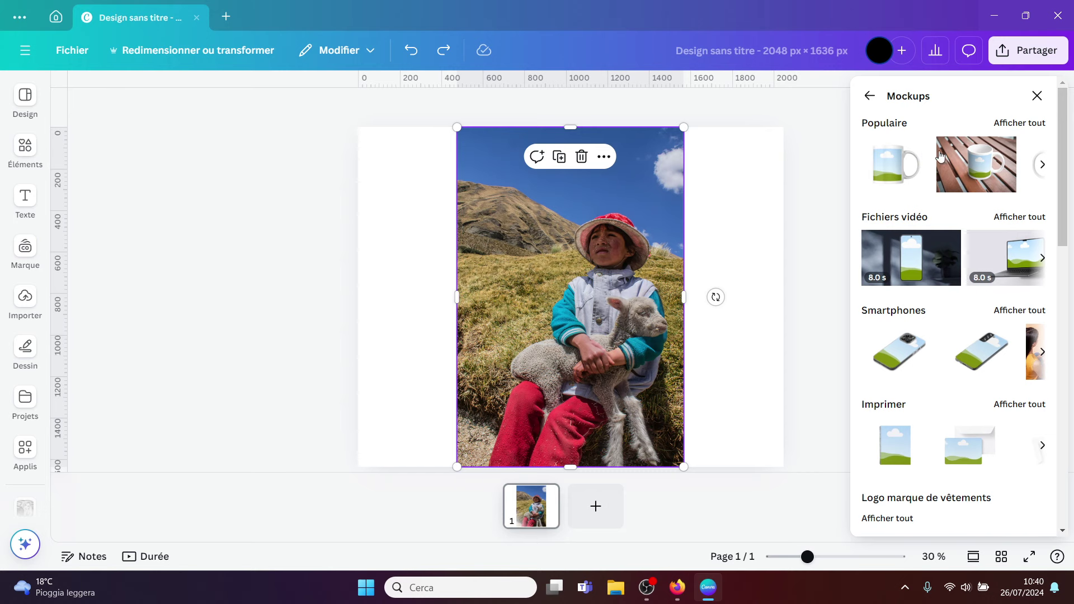
drag(1061, 170, 1064, 413)
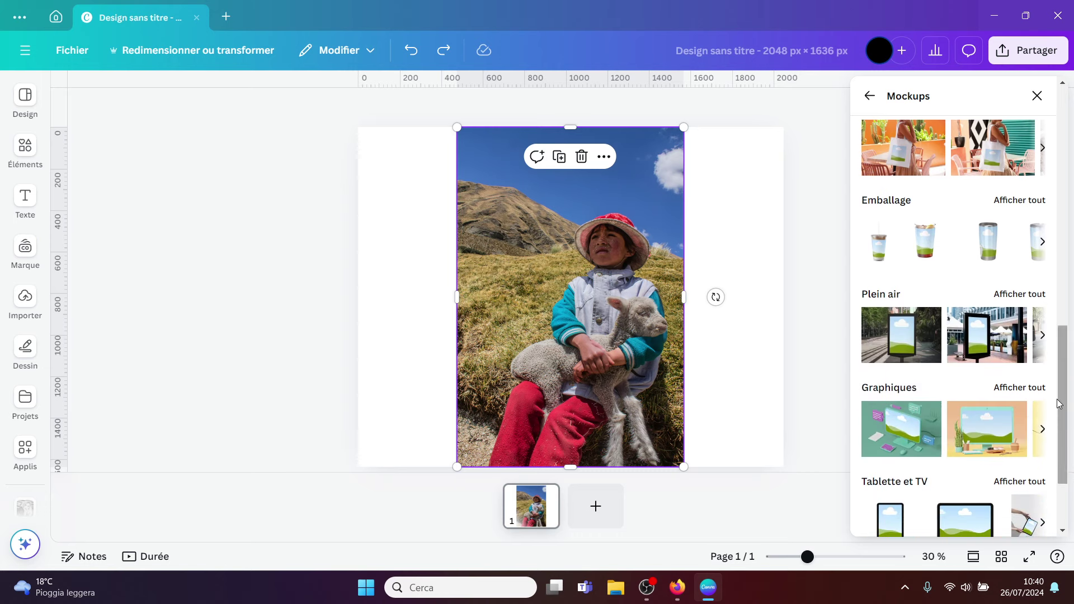
drag(1065, 404, 1064, 446)
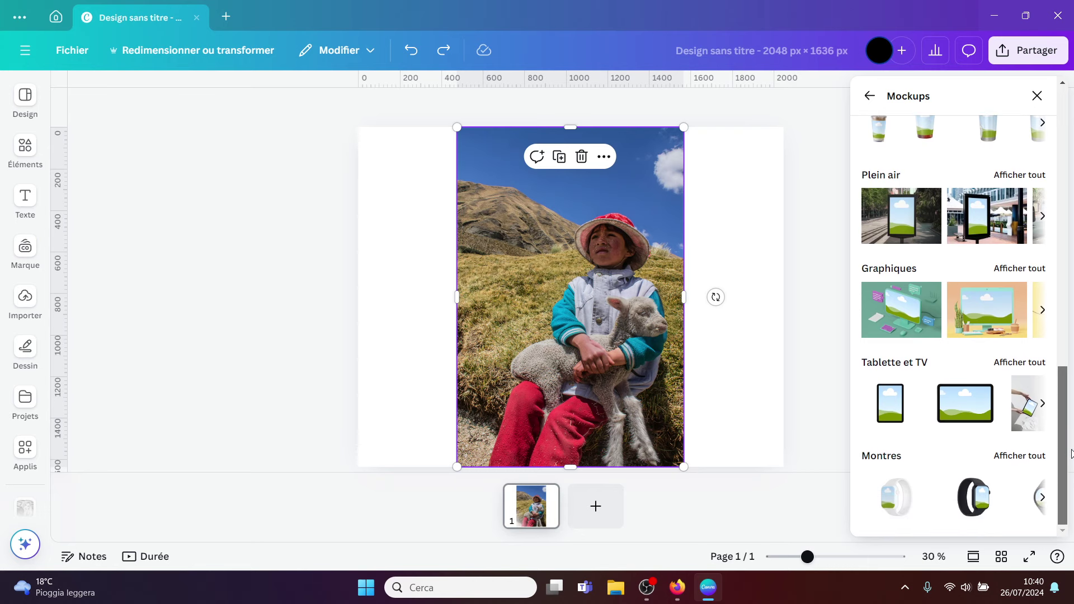
click(912, 217)
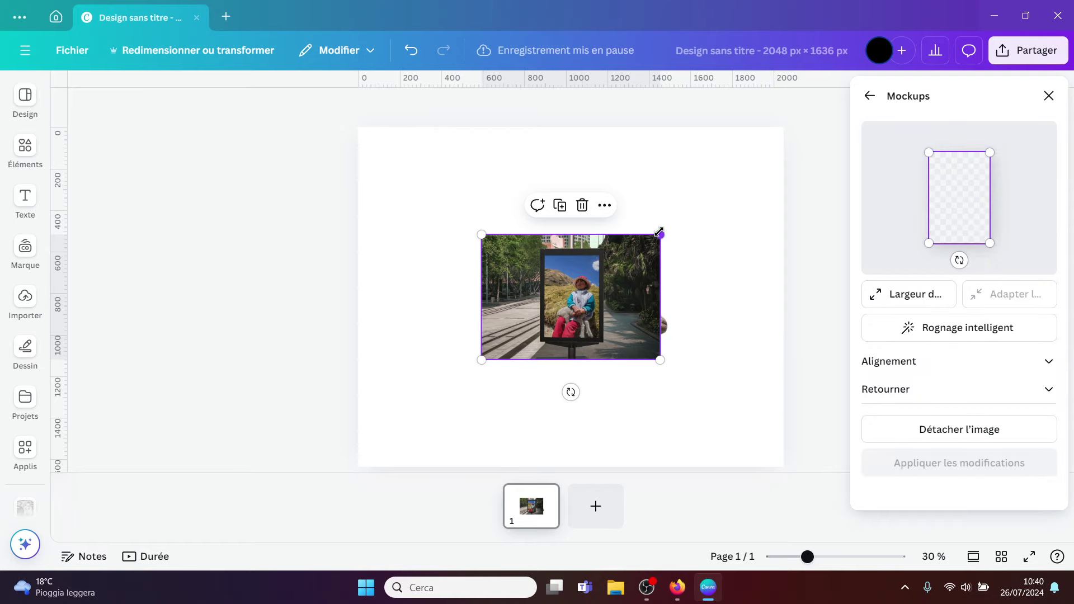
Enlarge the billboard mockup to cover the page and move it so the billboard is centred
drag(659, 232, 859, 95)
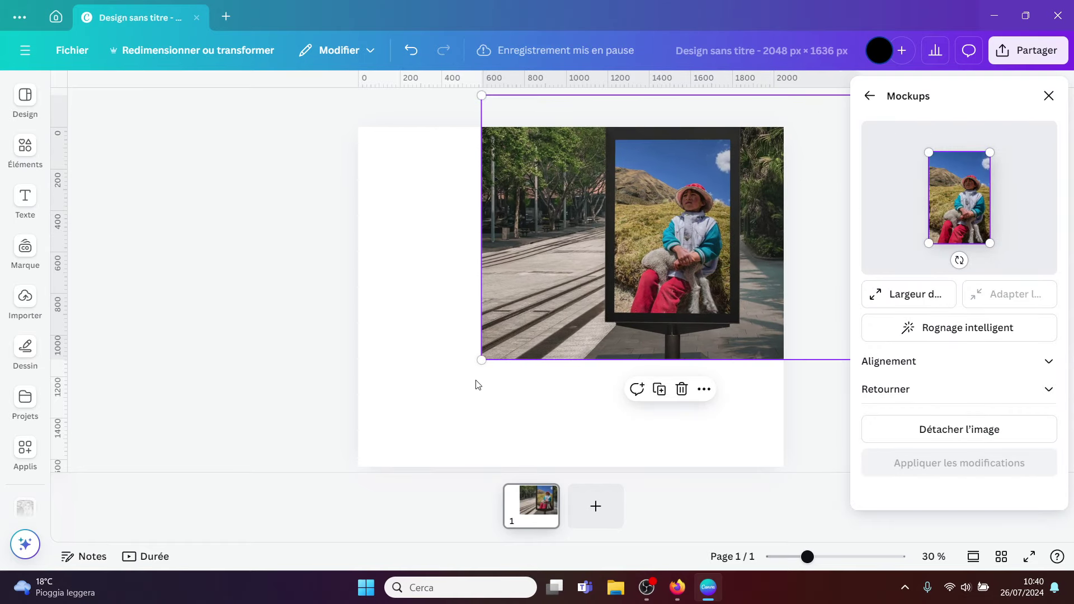
drag(481, 360, 439, 391)
drag(697, 246, 615, 274)
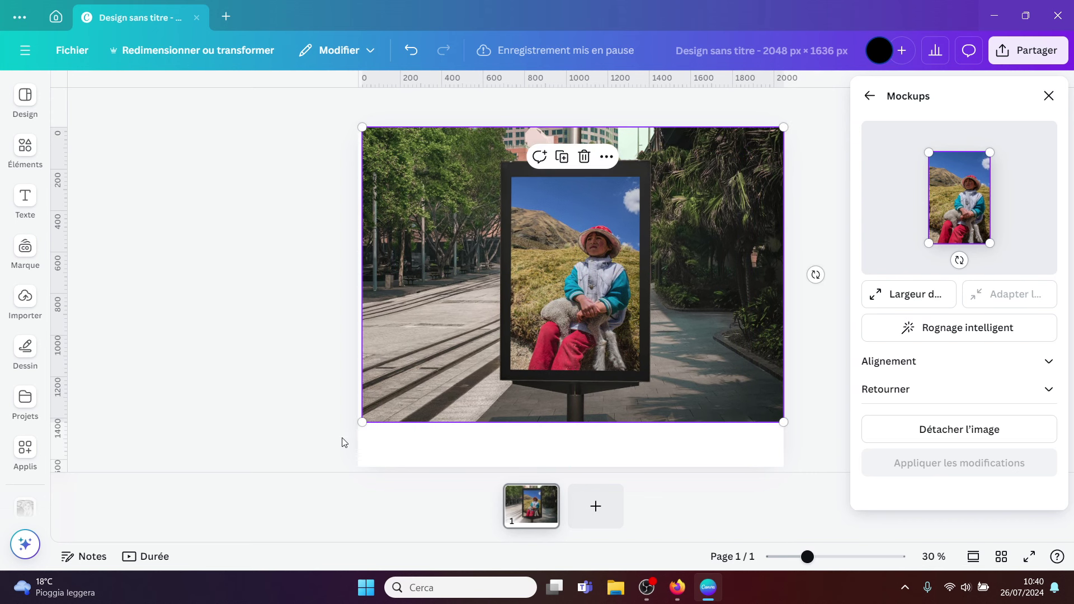
drag(362, 421, 301, 473)
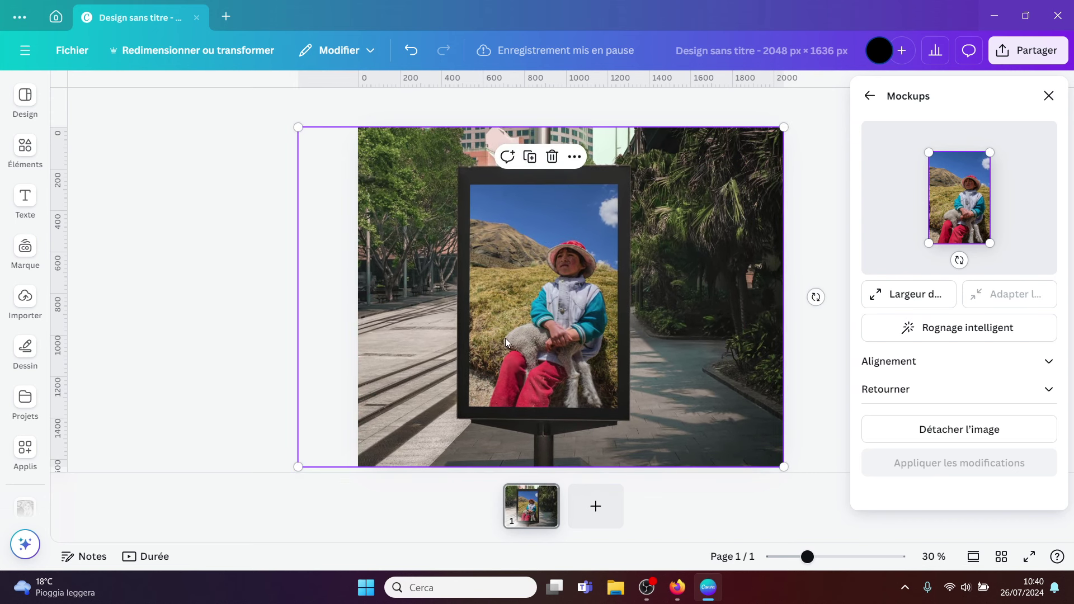
drag(510, 342, 536, 334)
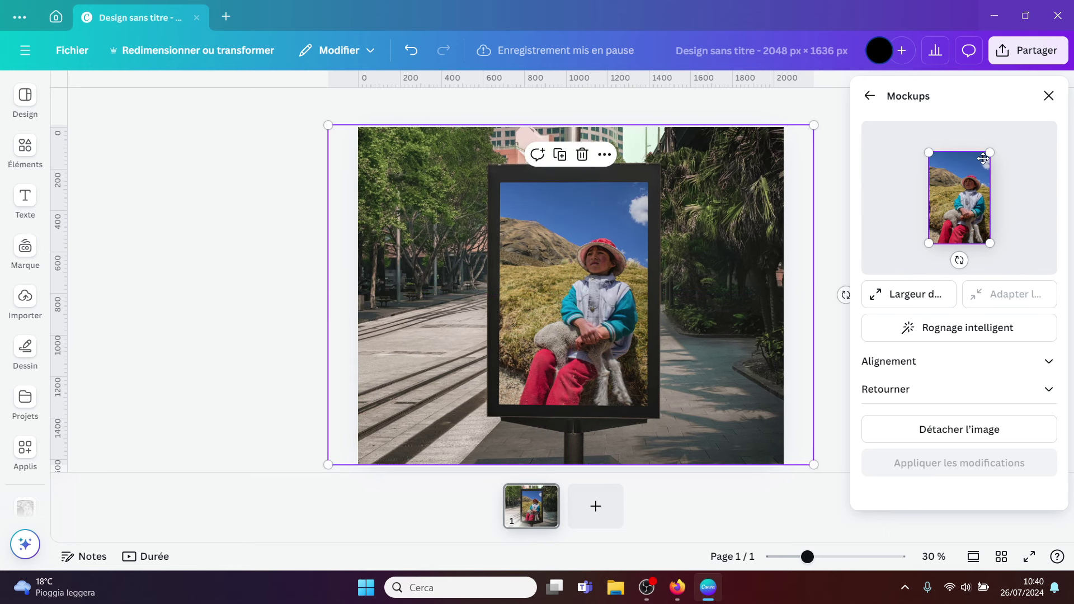
Enlarge and reposition the photo inside the billboard so the child fills the frame, and apply the modifications
drag(991, 152, 1061, 92)
drag(1014, 194, 983, 237)
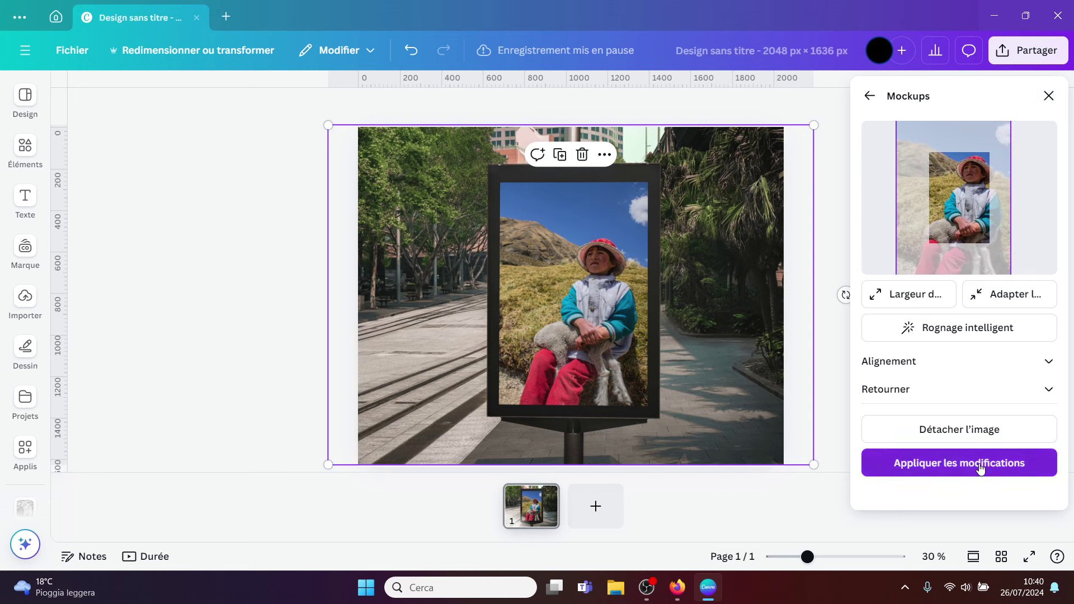
click(953, 463)
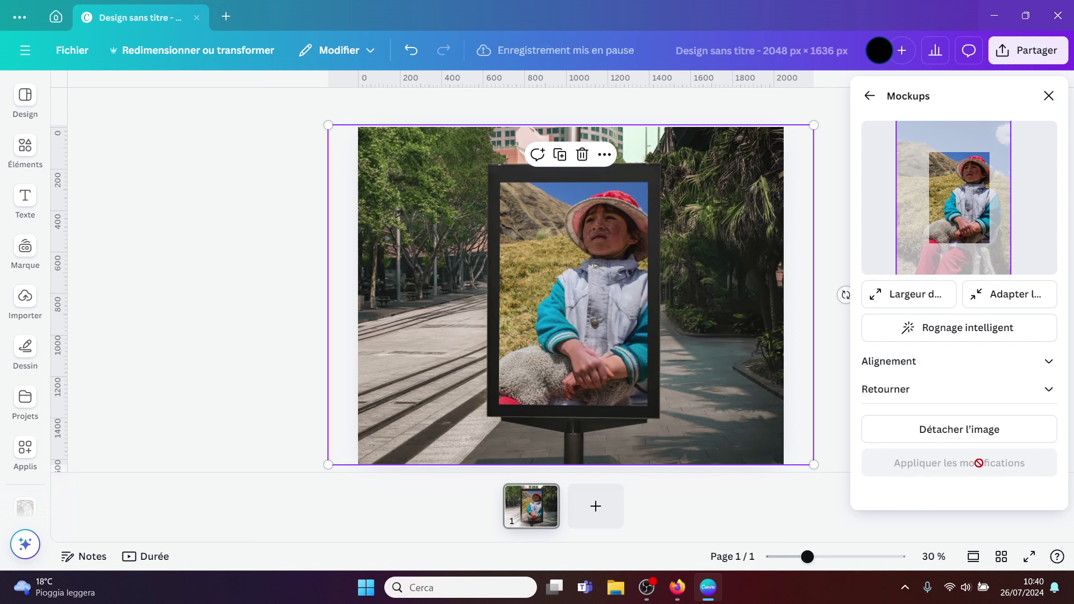
Shrink the photo back so the whole picture fits the billboard frame, apply the modifications and deselect the mockup
drag(953, 194, 943, 233)
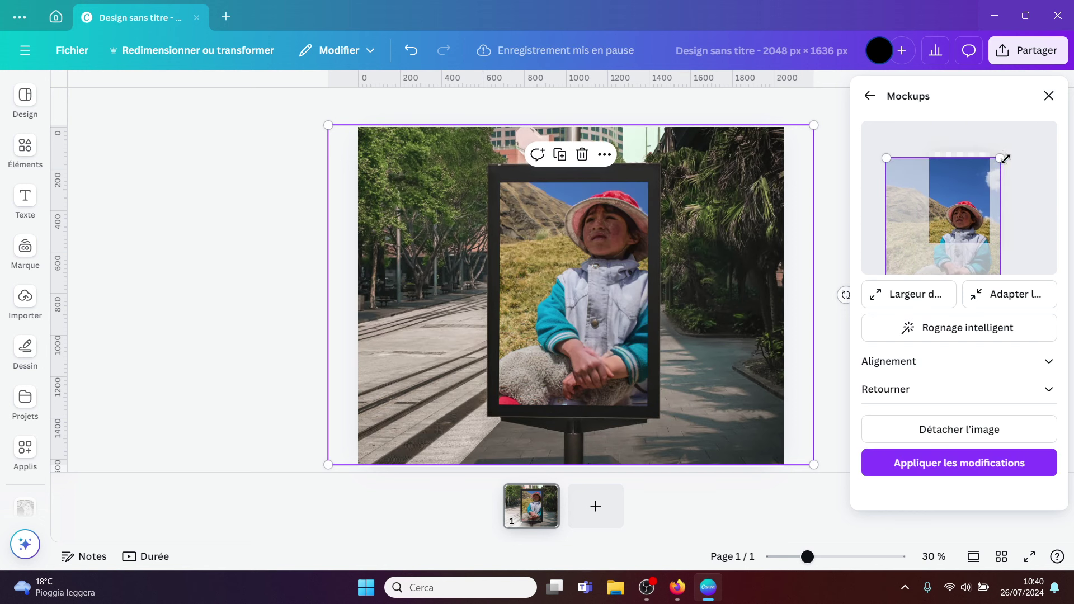
drag(1005, 159, 965, 173)
drag(916, 261, 928, 244)
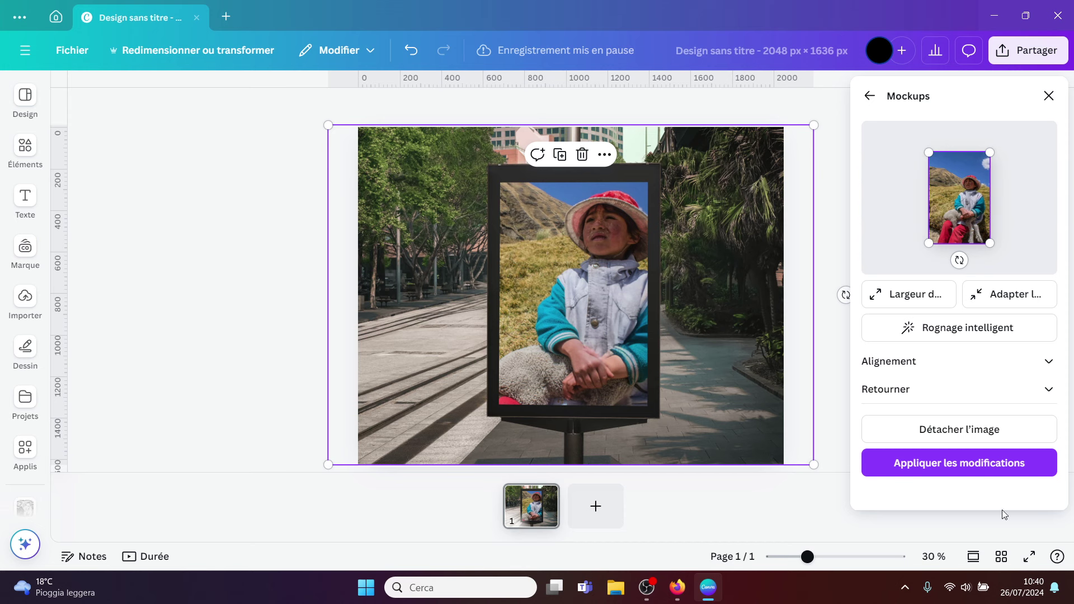
click(952, 461)
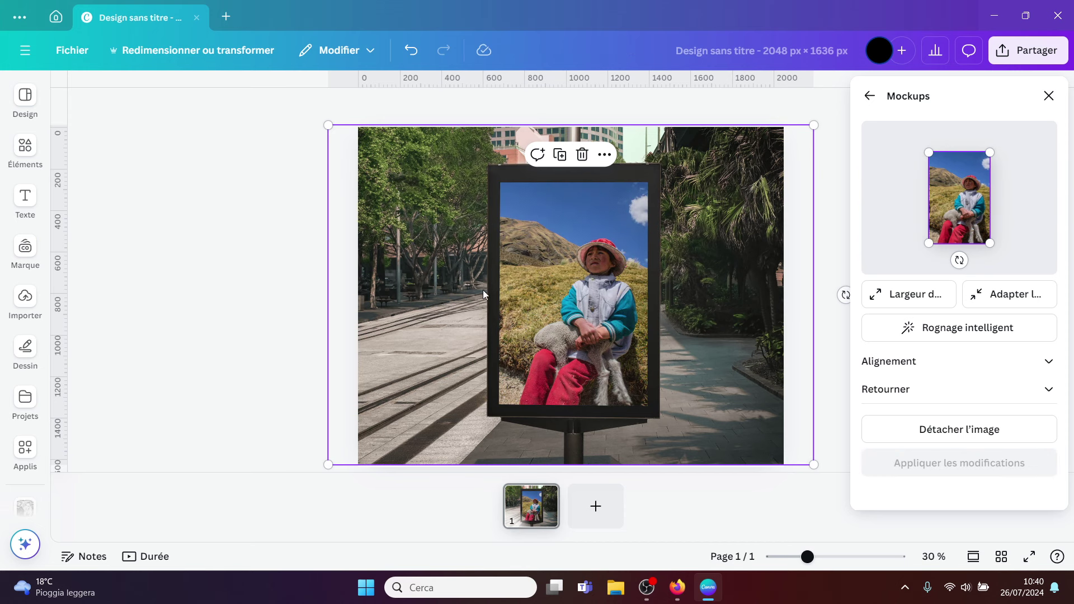
click(258, 289)
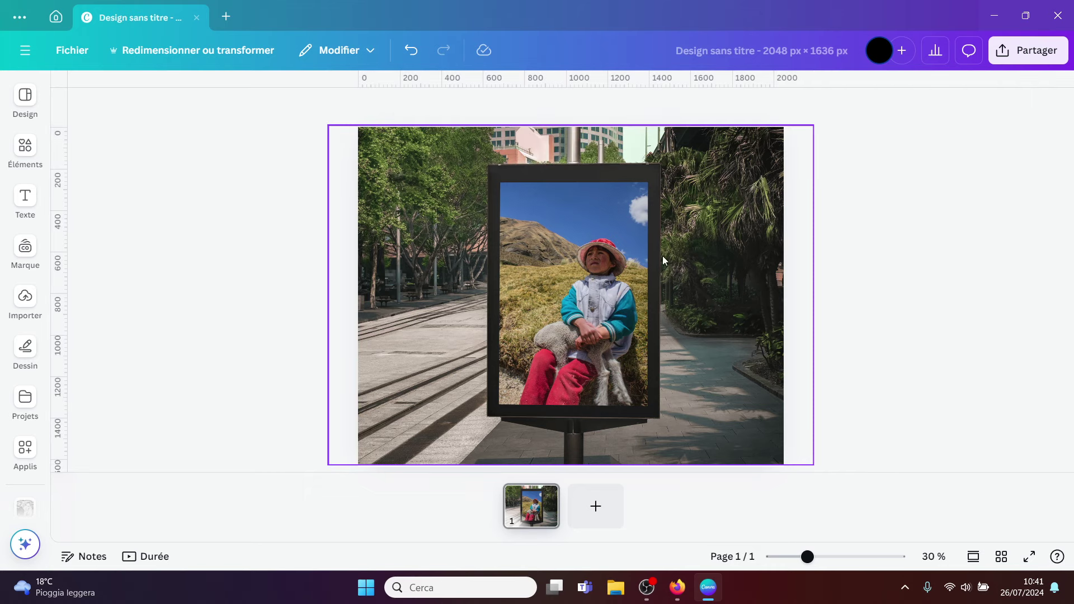
Add a second page, insert the uploaded portrait photo of the child with the lamb, and enlarge it near the page centre
click(585, 515)
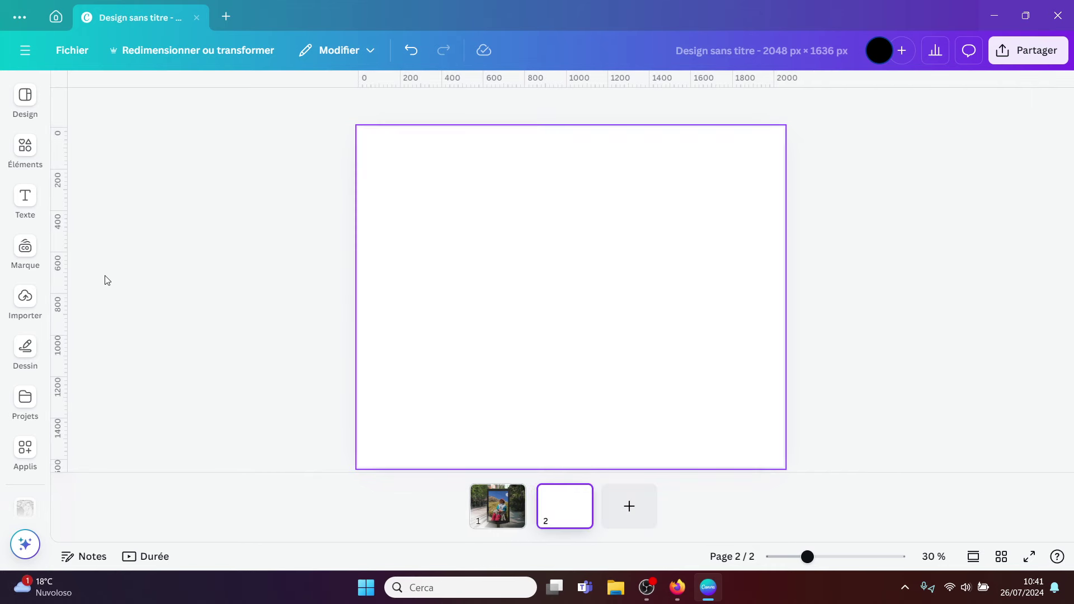
click(8, 304)
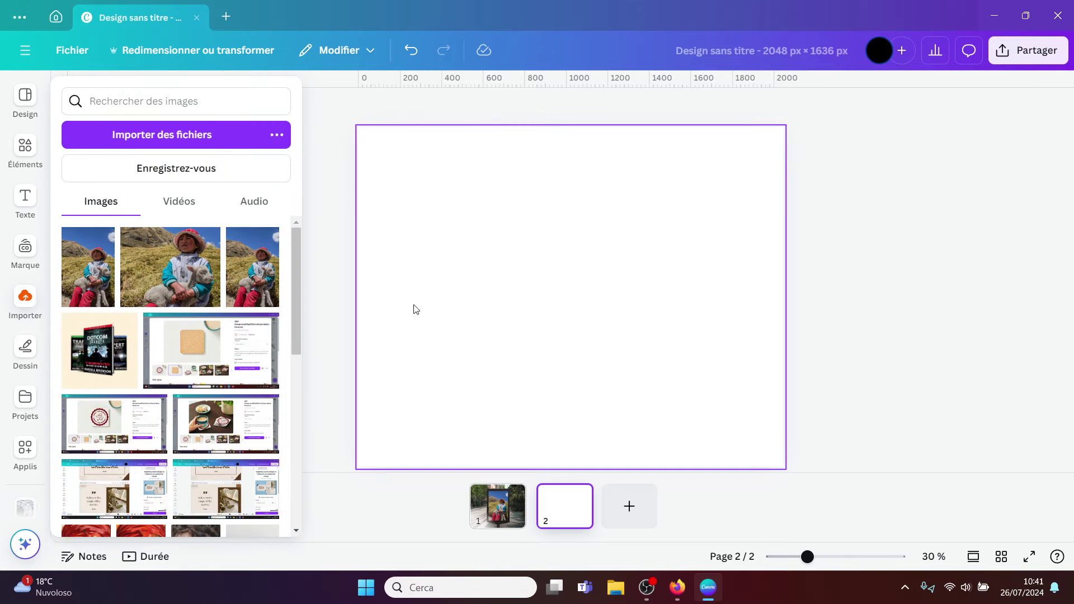
click(88, 267)
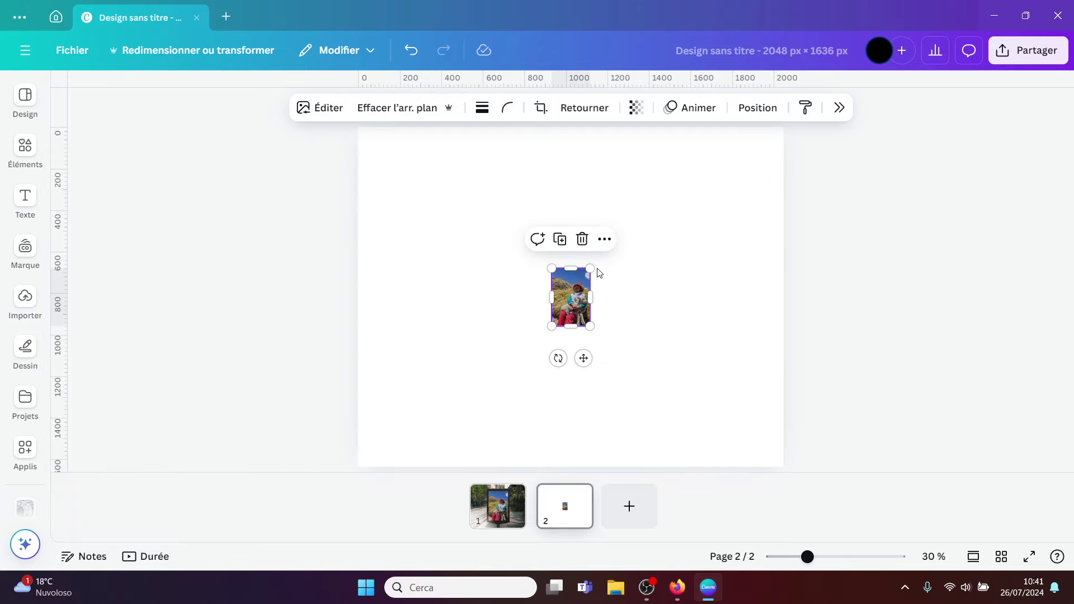
drag(597, 272, 719, 120)
drag(569, 174, 494, 230)
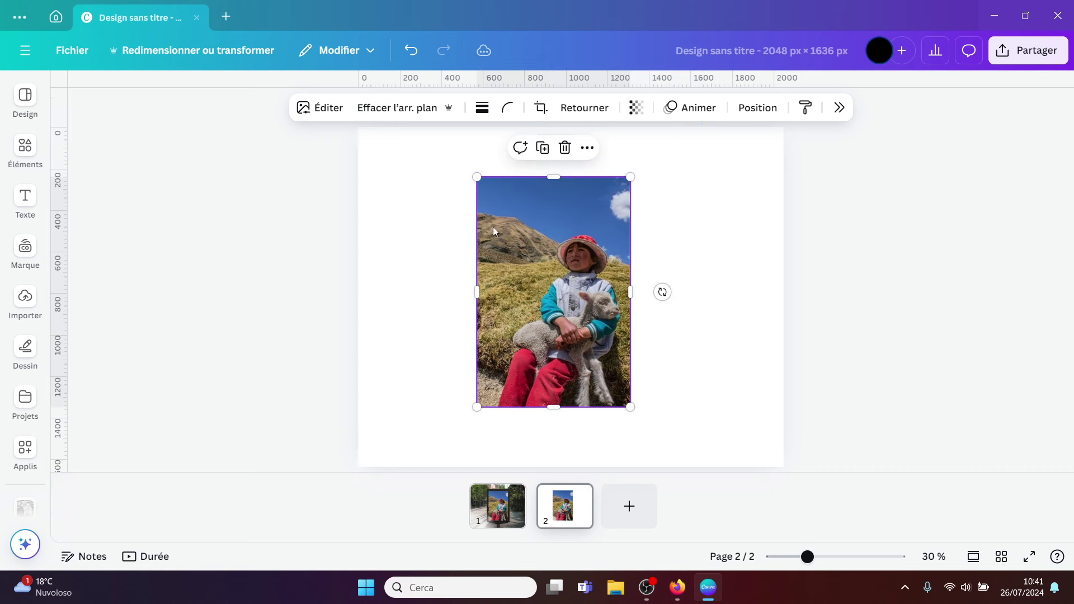
Apply the 8.0 s smartphone video mockup from the Mockups app to the photo on page 2
click(324, 108)
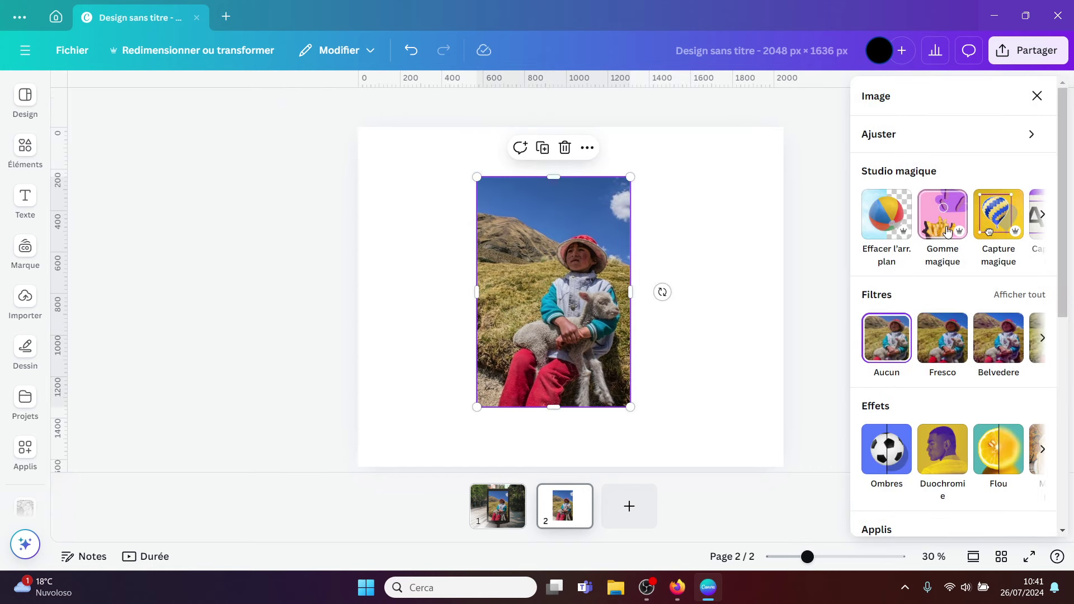
scroll(947, 231, down, 4)
click(886, 359)
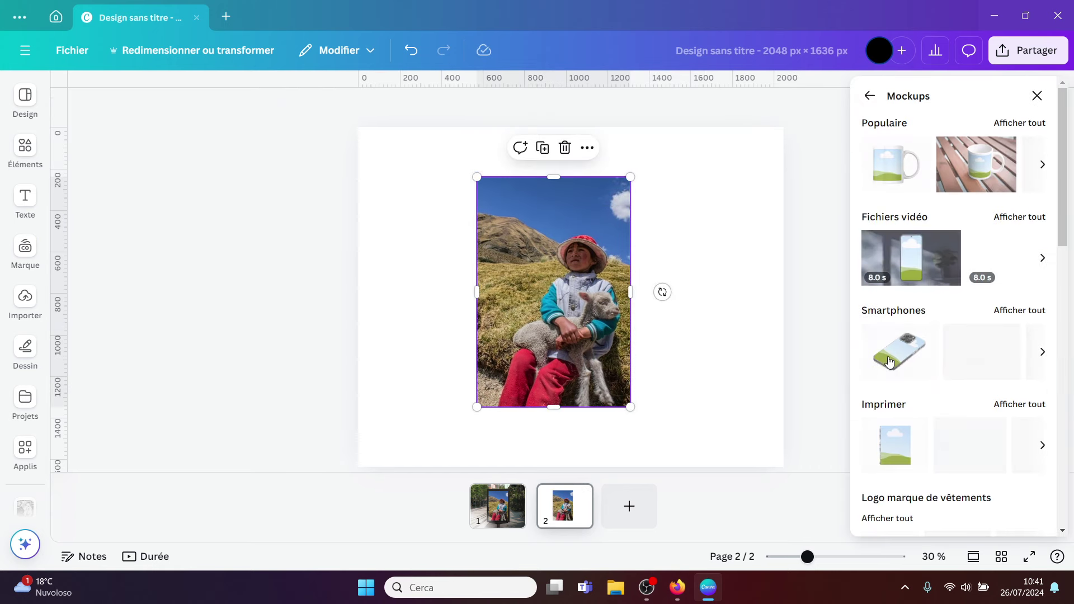
click(912, 270)
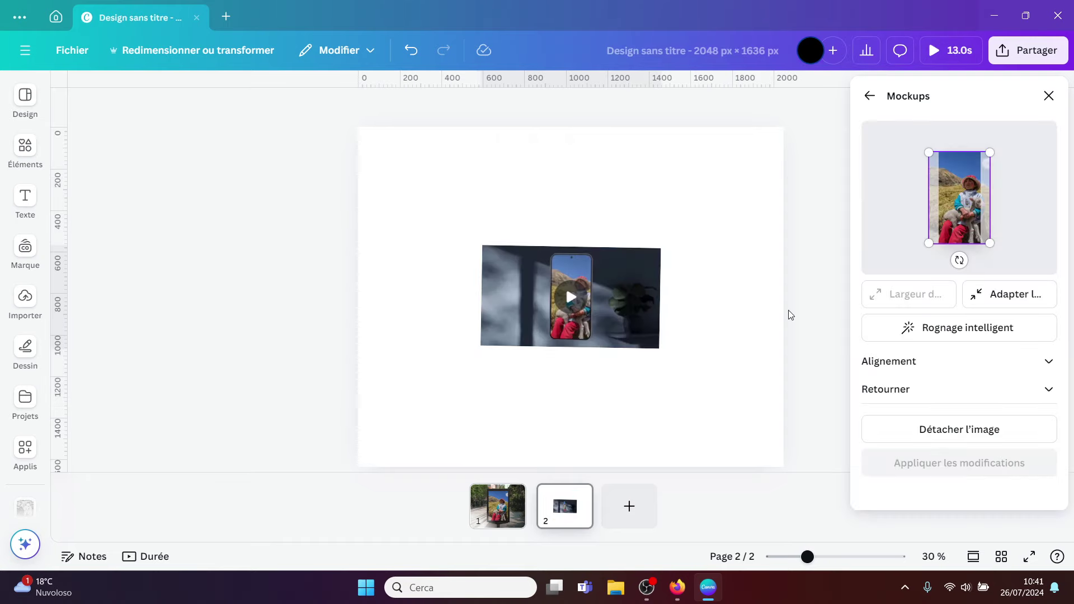
Enlarge the smartphone video mockup to cover page 2, centre the phone on the page, and play the video
drag(568, 377, 575, 384)
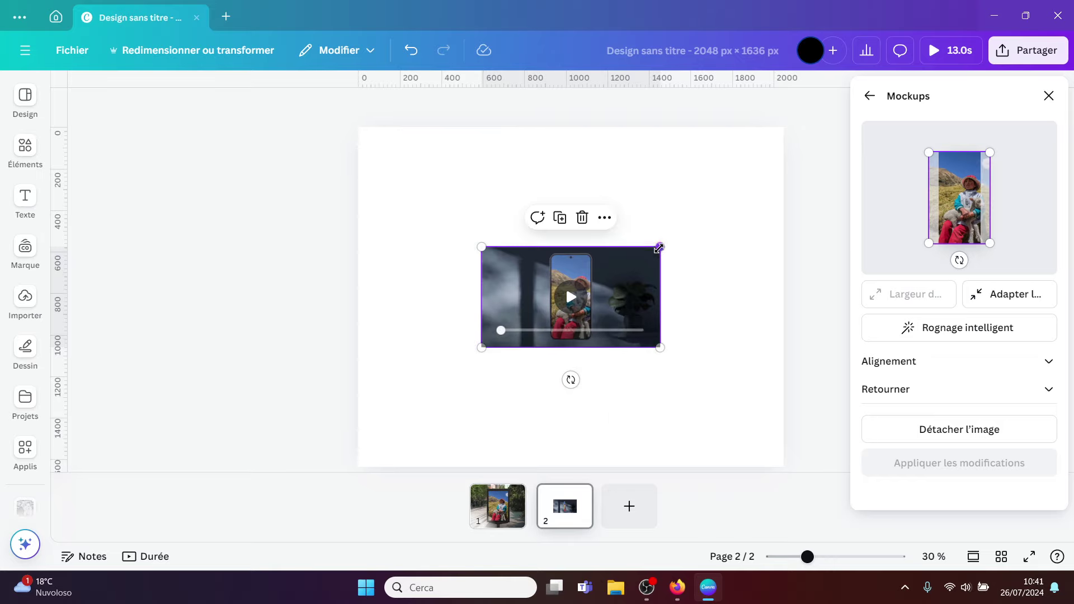
drag(660, 247, 968, 73)
drag(708, 254, 524, 300)
drag(294, 393, 178, 496)
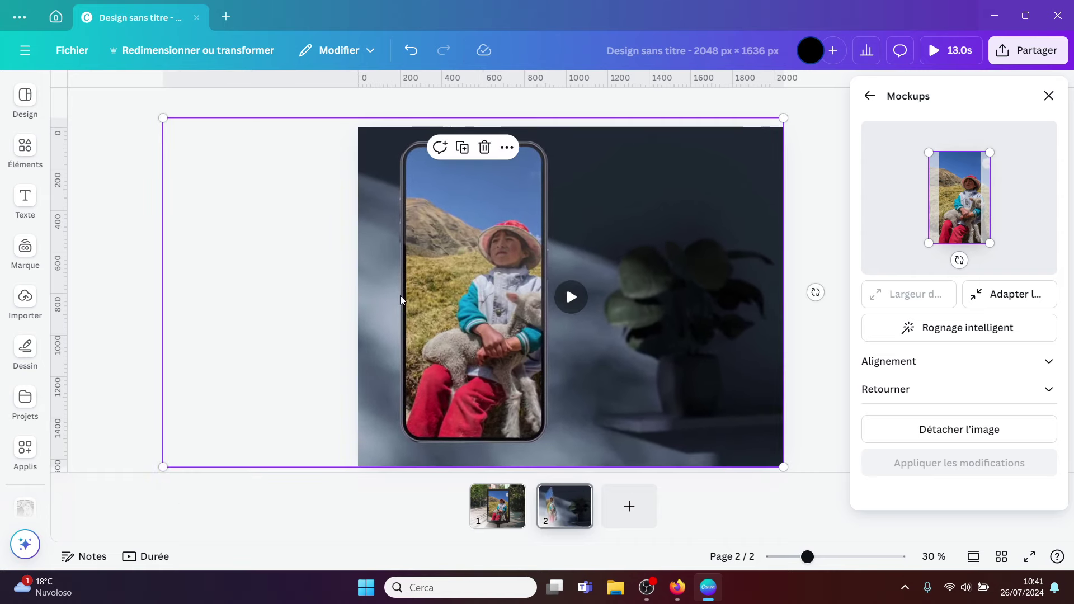
drag(483, 280, 571, 281)
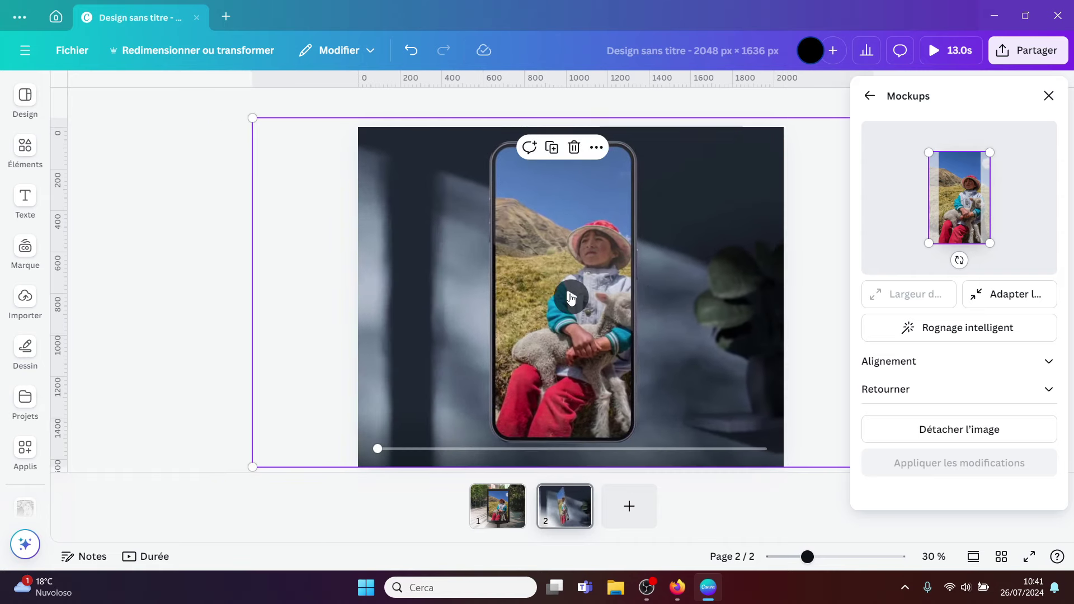
click(571, 295)
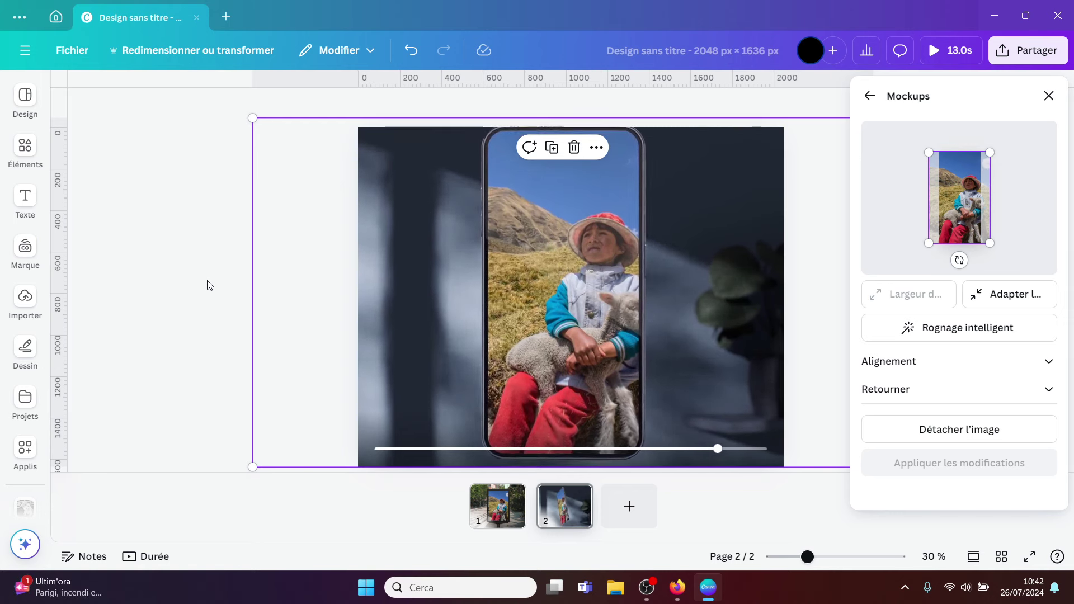
Add a third page and insert the uploaded portrait photo of the child with the lamb
click(630, 507)
click(37, 365)
click(25, 297)
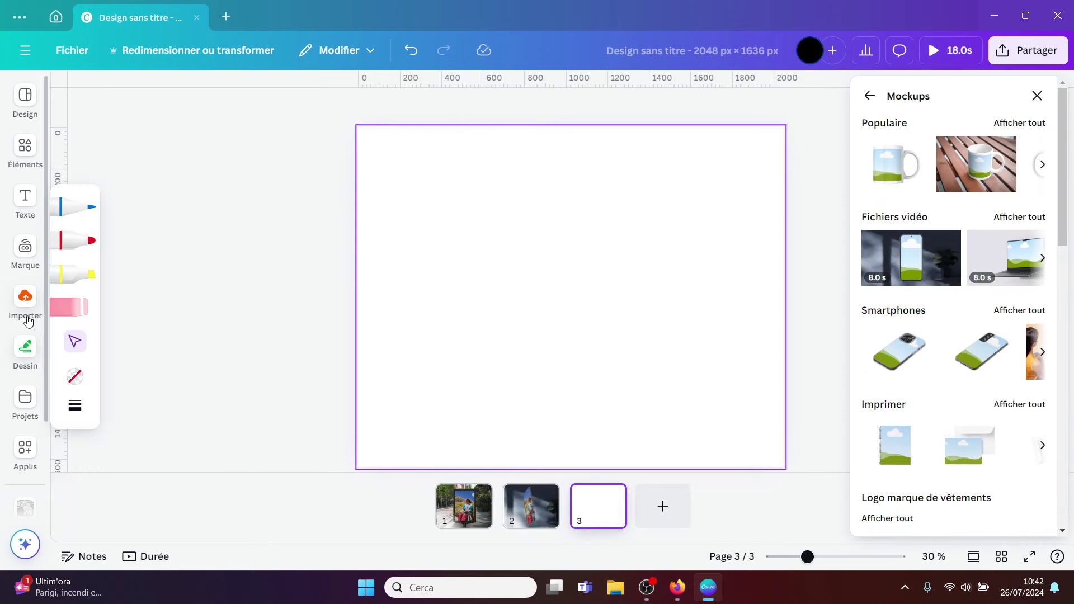
click(88, 267)
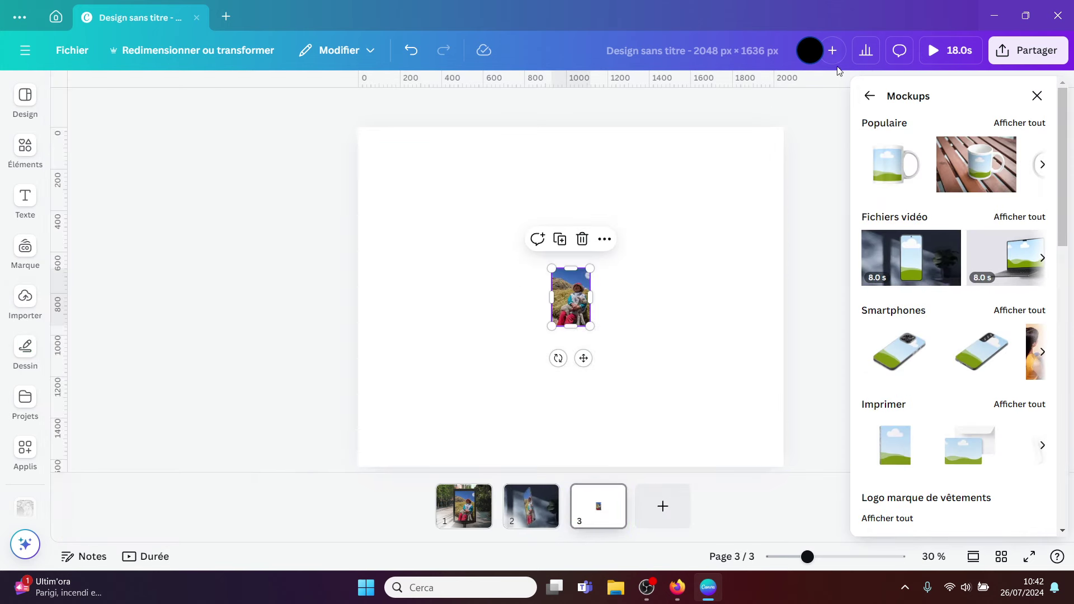
Enlarge the portrait photo on page 3 and reposition it near the page centre
click(869, 96)
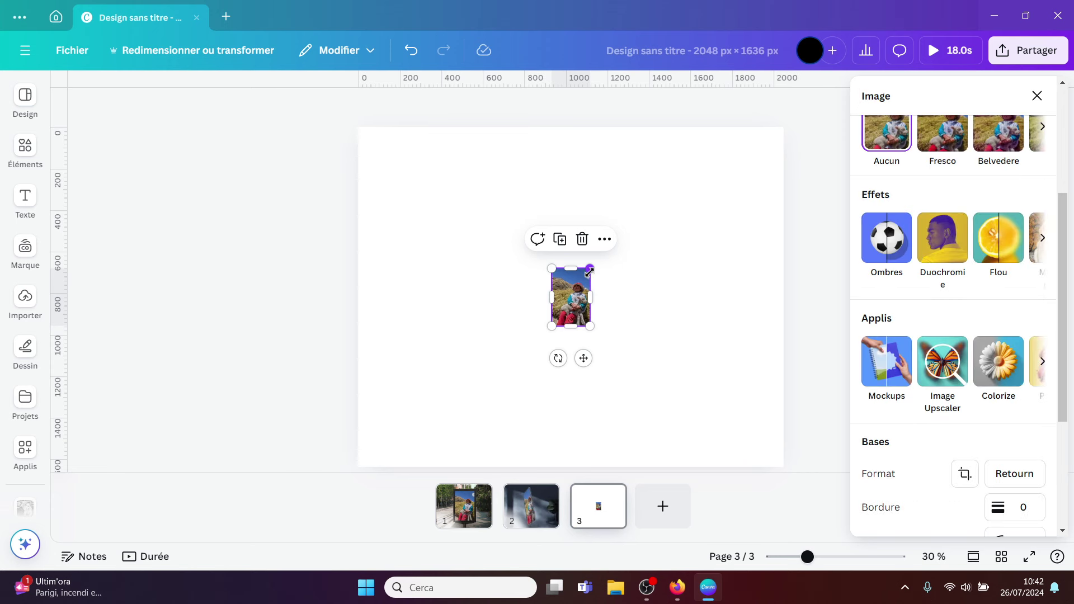
drag(589, 272, 777, 134)
drag(632, 204, 553, 302)
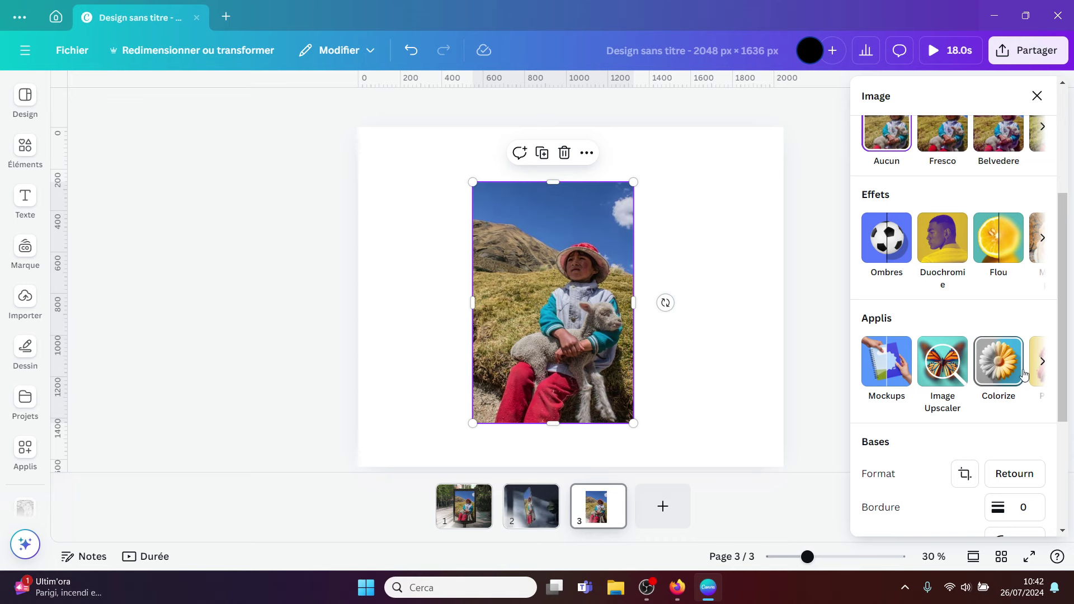
Browse the apps and basic settings available for editing the photo
click(1042, 361)
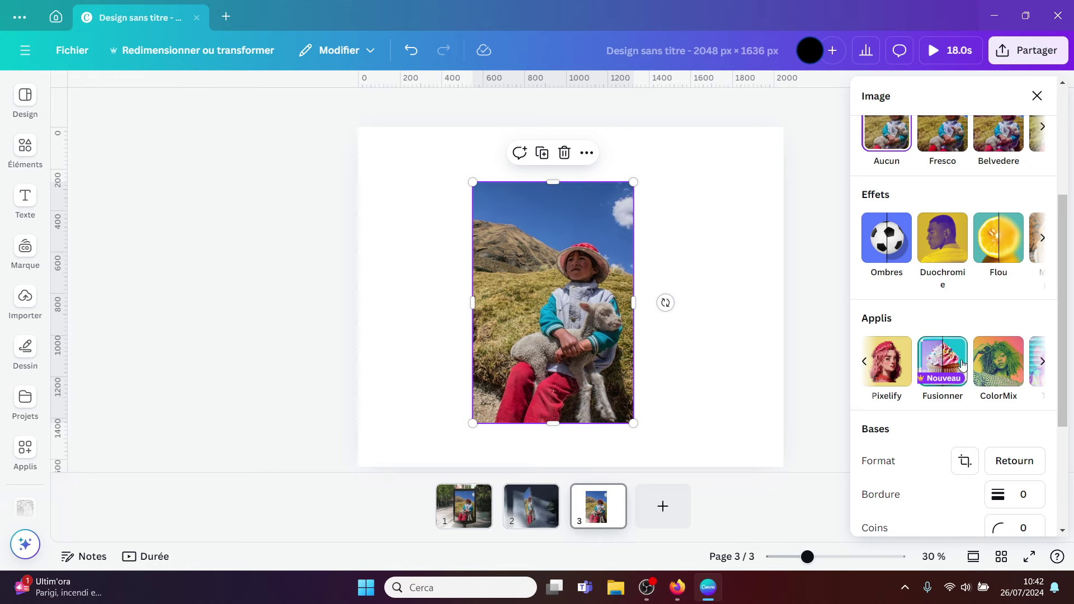
click(1043, 361)
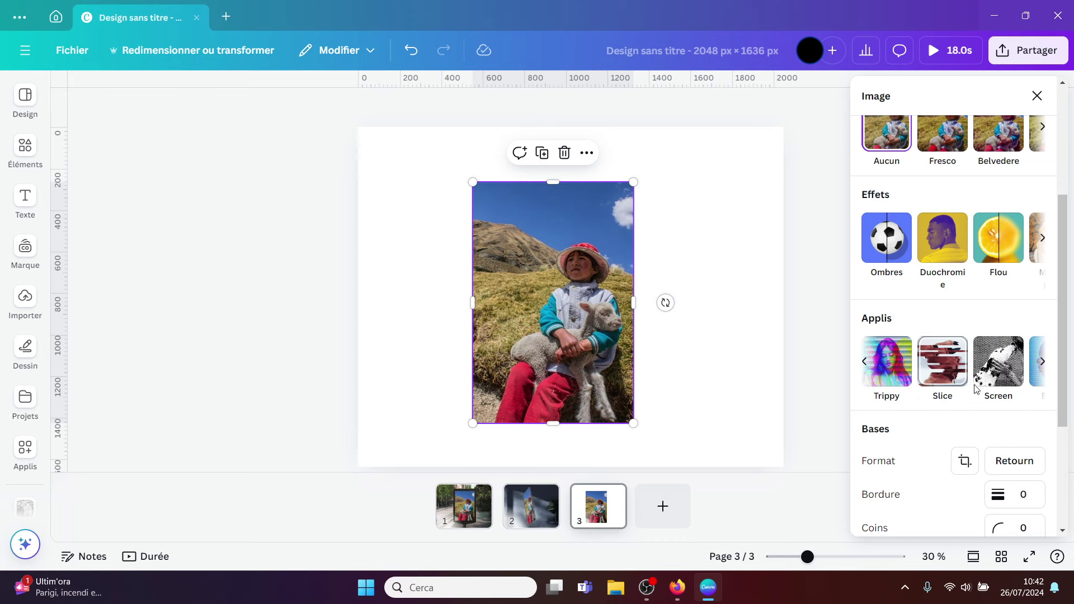
click(1043, 362)
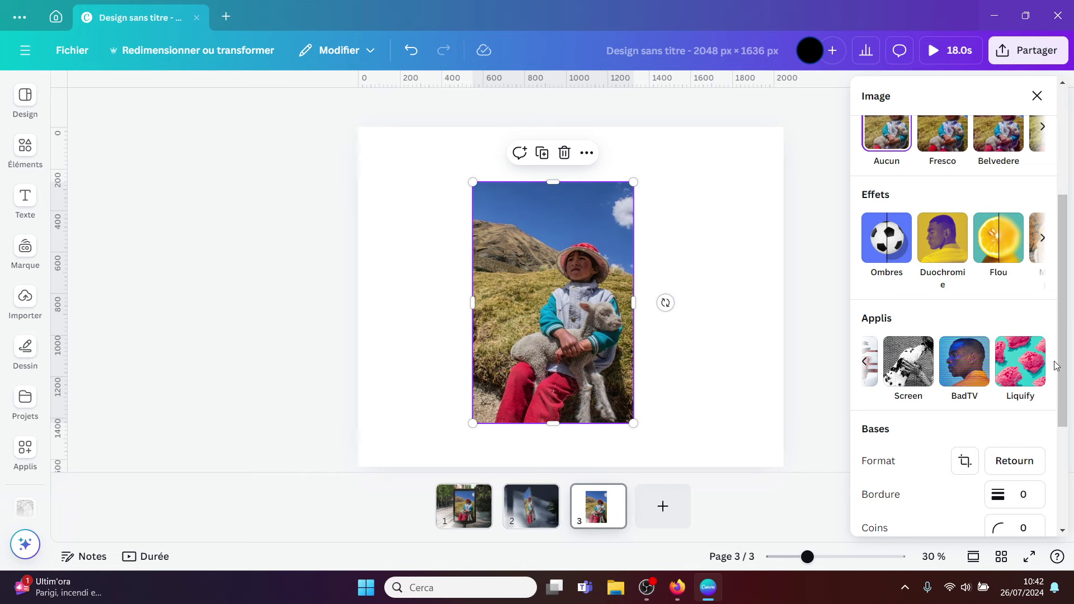
scroll(983, 395, down, 4)
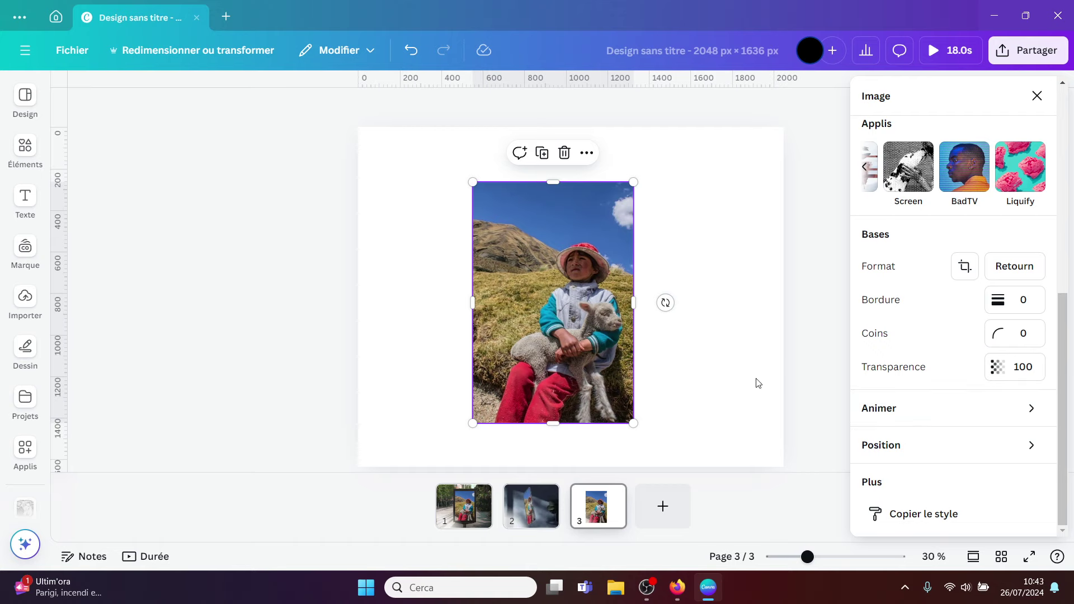
click(736, 376)
Round the corners of the portrait photo on page 3 to 66
click(520, 252)
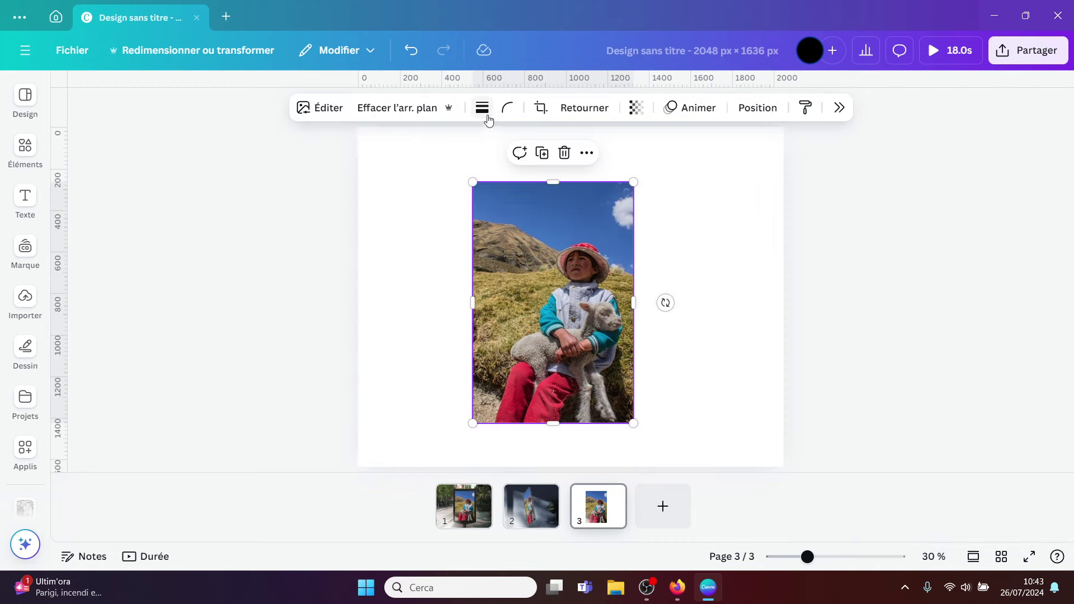
click(509, 109)
drag(431, 165, 505, 163)
Add a solid border of thickness 23 to the photo and colour it yellow from the brand palette
click(481, 108)
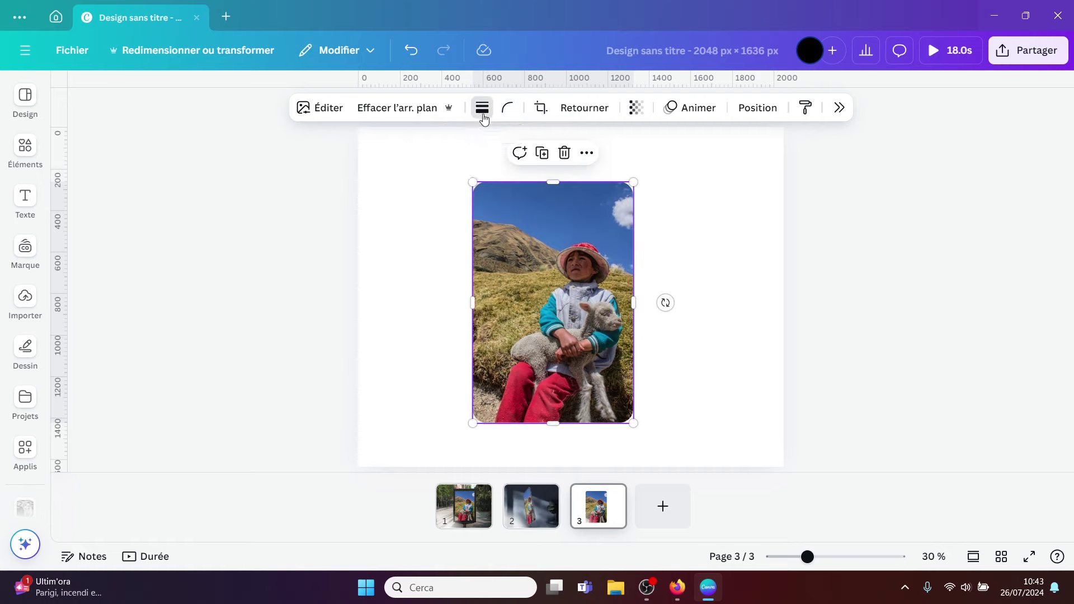
drag(396, 208, 436, 199)
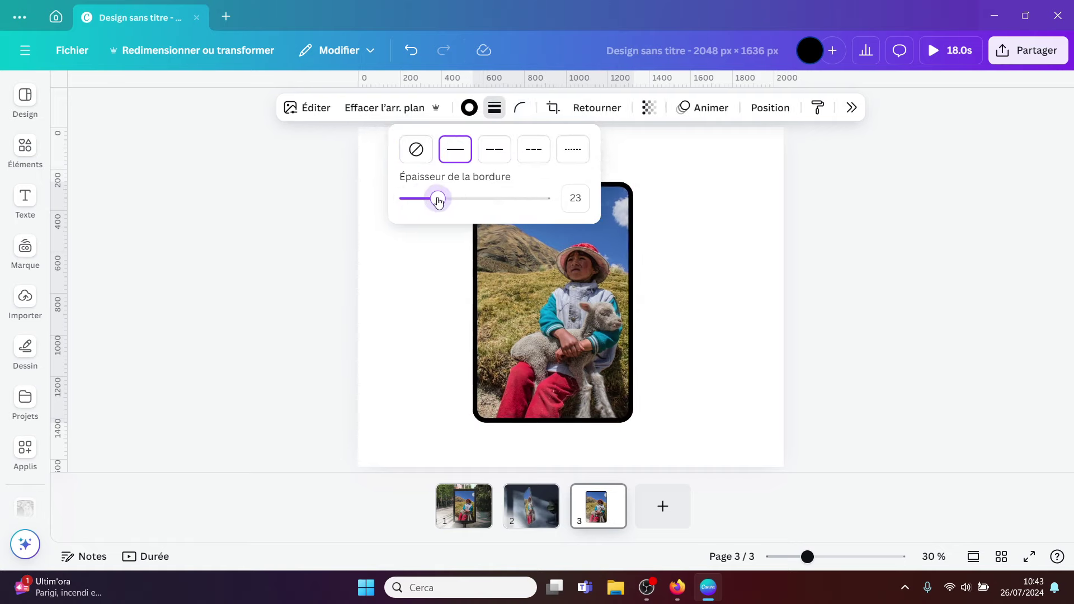
click(469, 112)
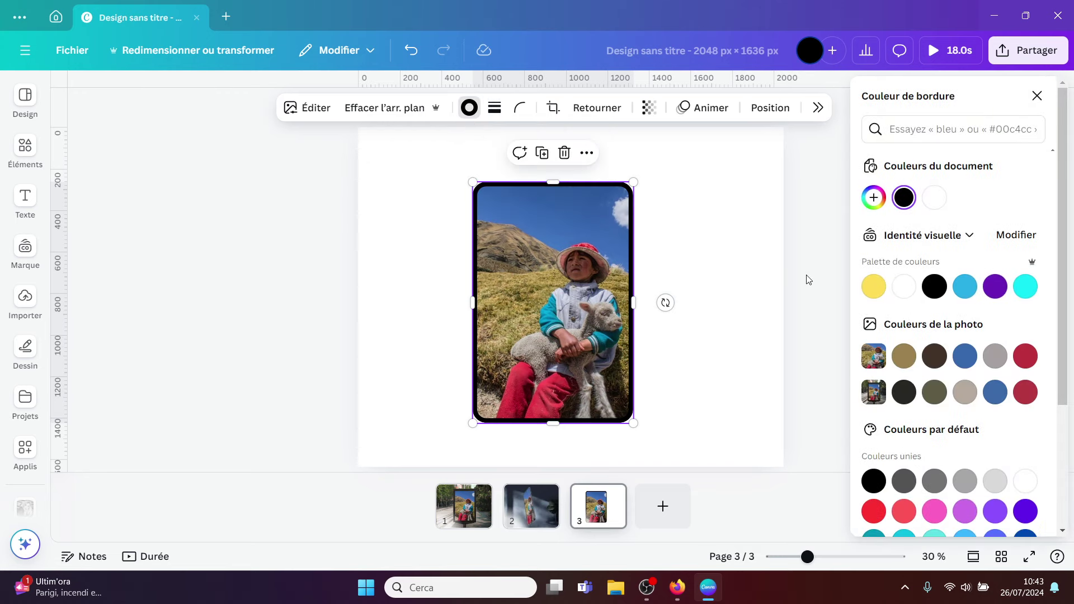
click(872, 286)
click(772, 252)
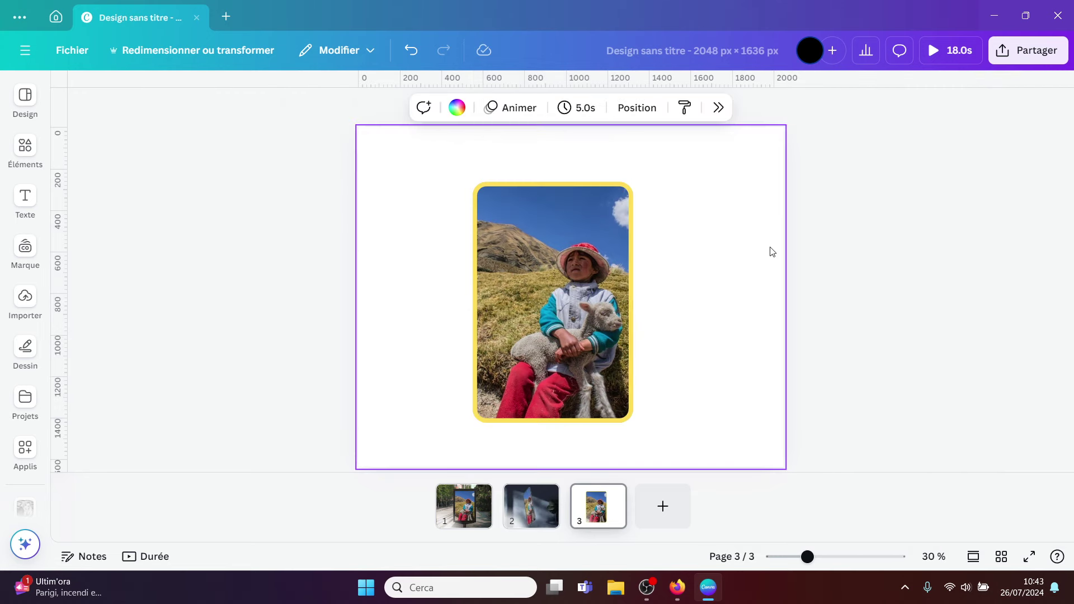
Remove the rounding from the bordered photo's corners
click(558, 259)
click(520, 108)
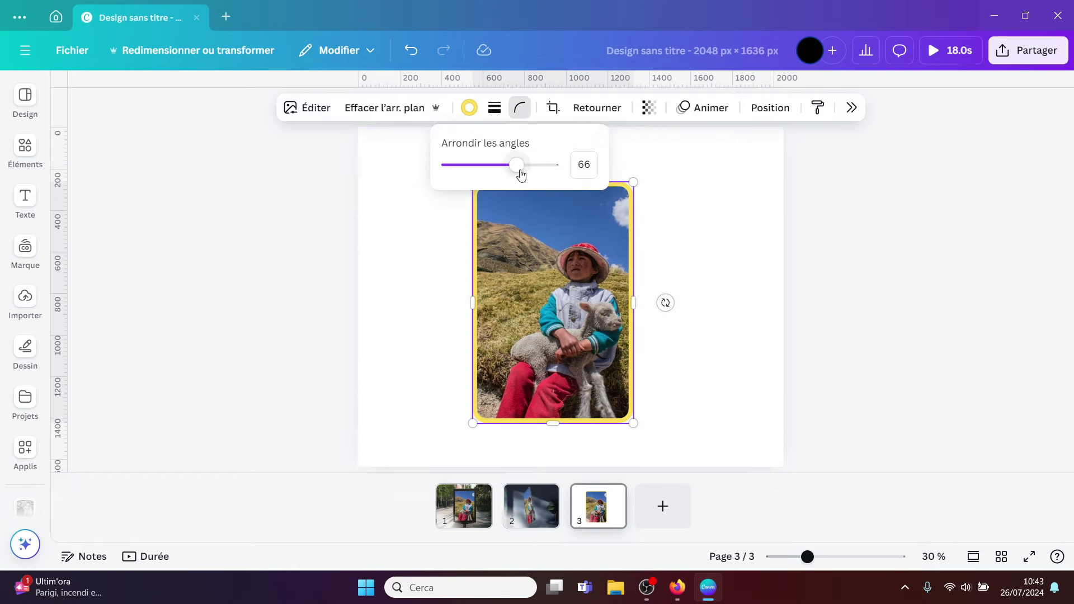
drag(520, 175, 395, 180)
click(767, 191)
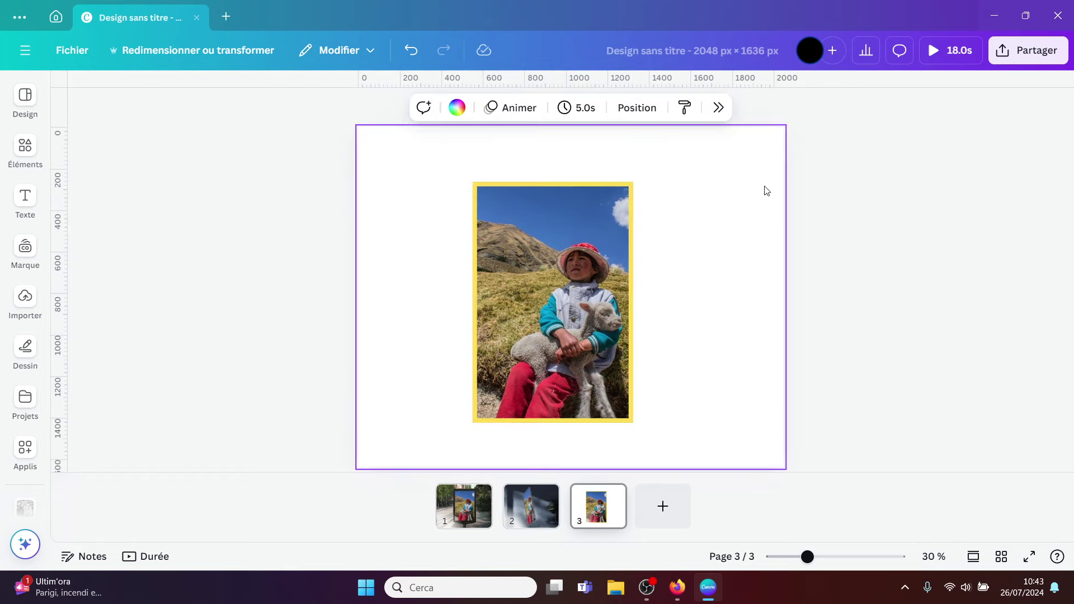
Try adjusting the transparency of the portrait photo
click(559, 245)
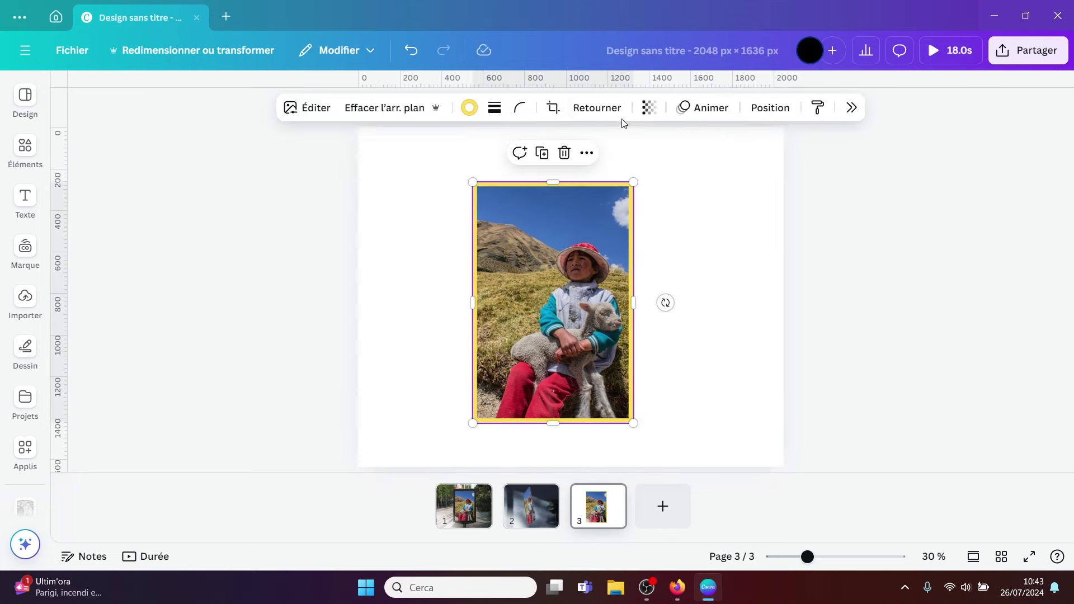
click(649, 108)
mouse_move(679, 169)
mouse_down()
mouse_move(582, 168)
mouse_move(687, 167)
mouse_up()
click(756, 254)
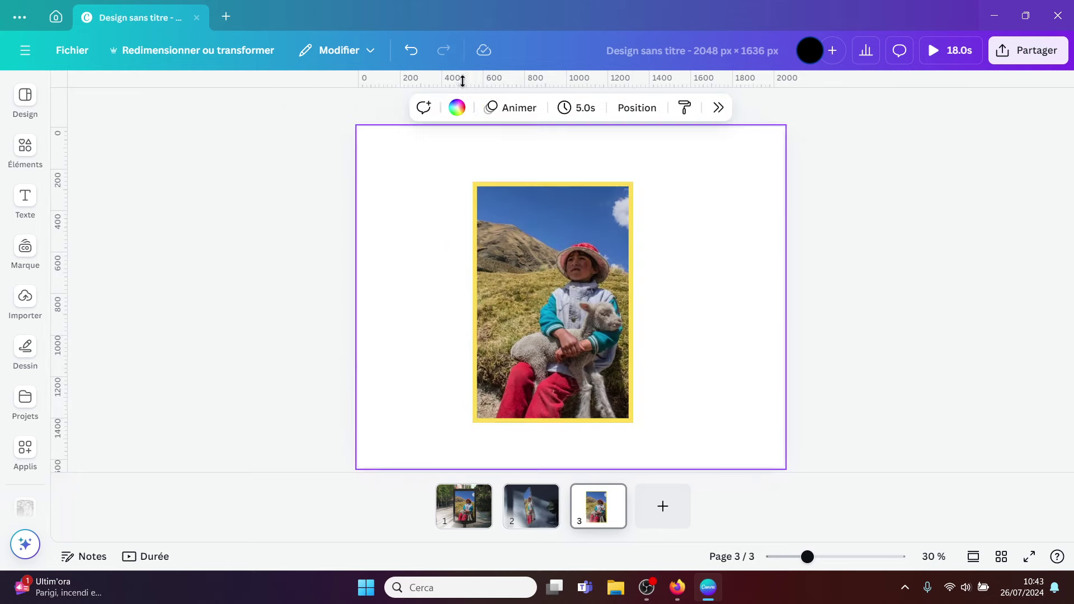
Undo the corner change, the yellow border colour and the border on the photo
click(411, 62)
click(410, 62)
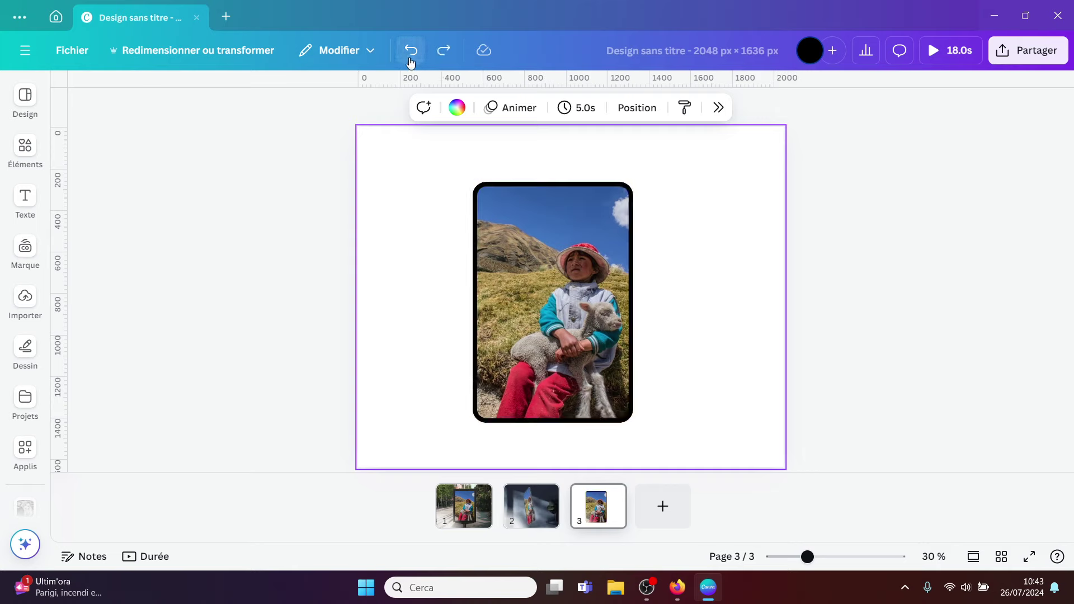
click(410, 62)
Examine the photo's basic settings and the animations available for the photo and the page
click(546, 247)
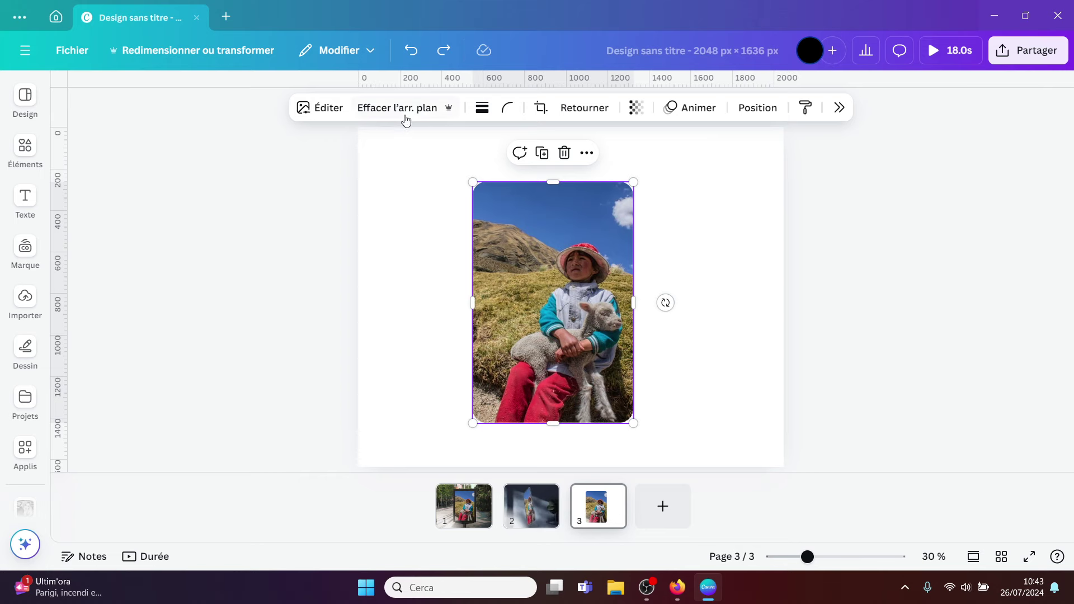
click(321, 108)
scroll(1003, 313, down, 7)
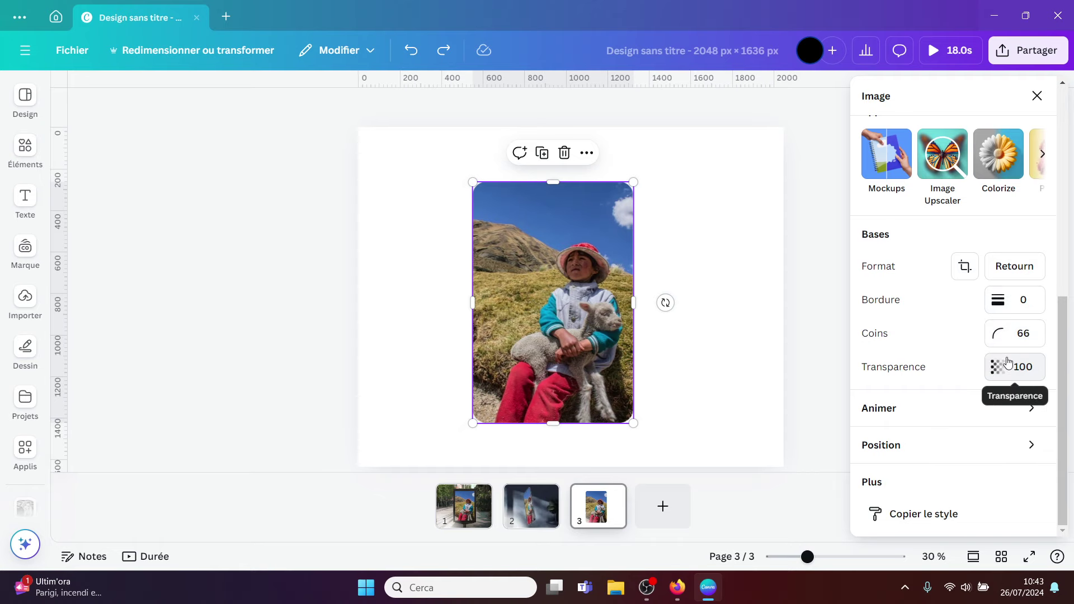
click(1031, 409)
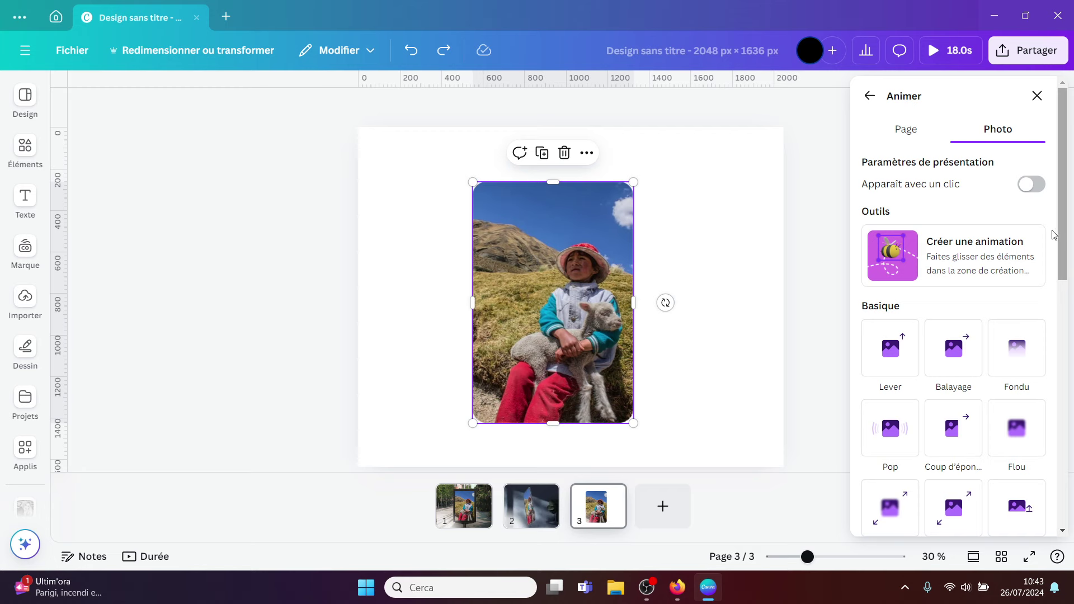
scroll(962, 319, down, 10)
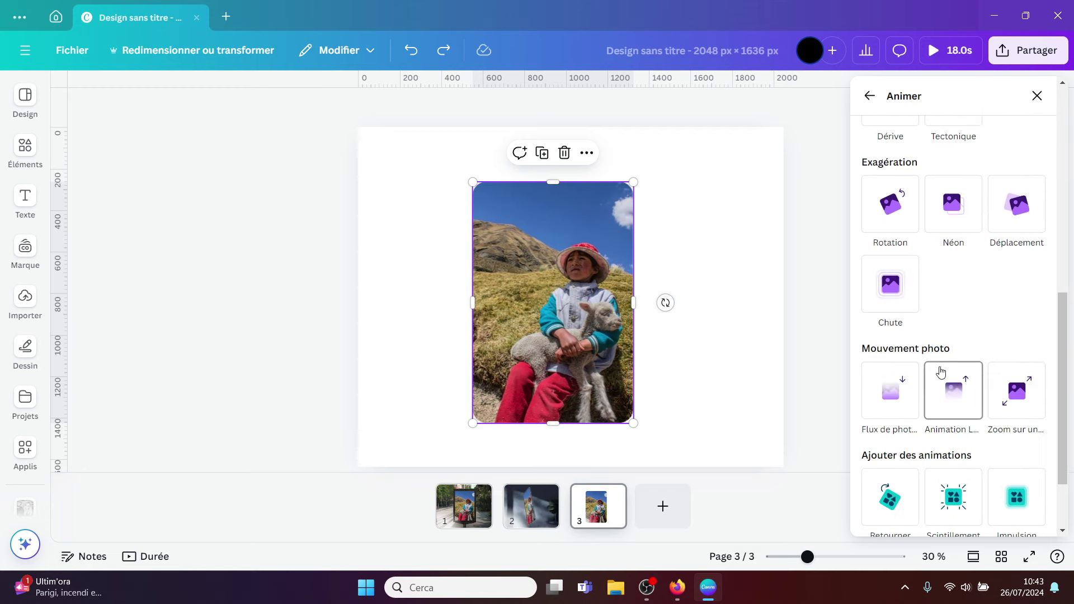
scroll(929, 446, up, 10)
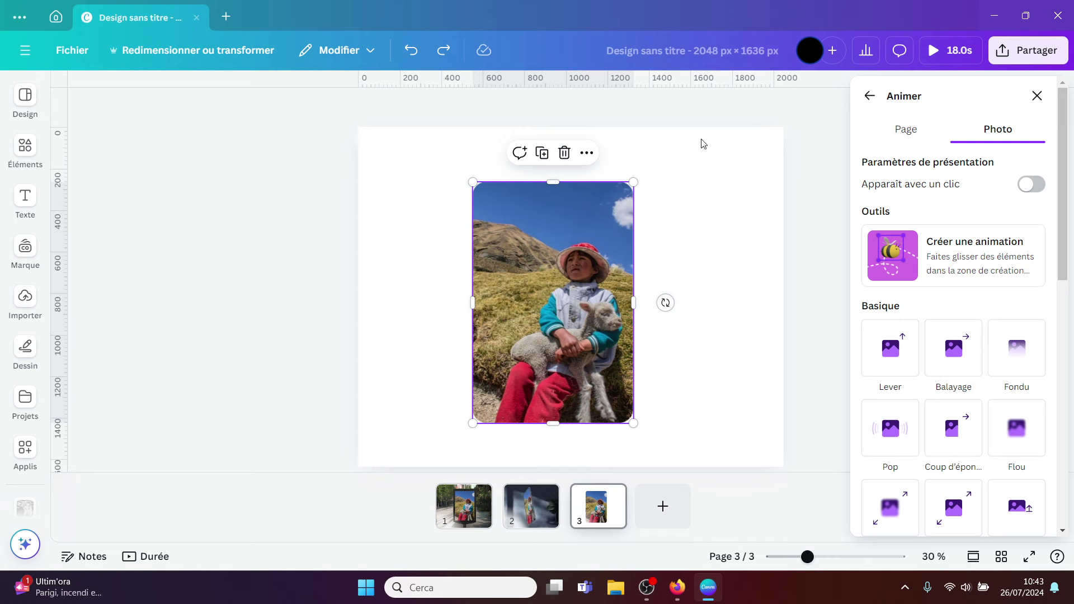
click(741, 173)
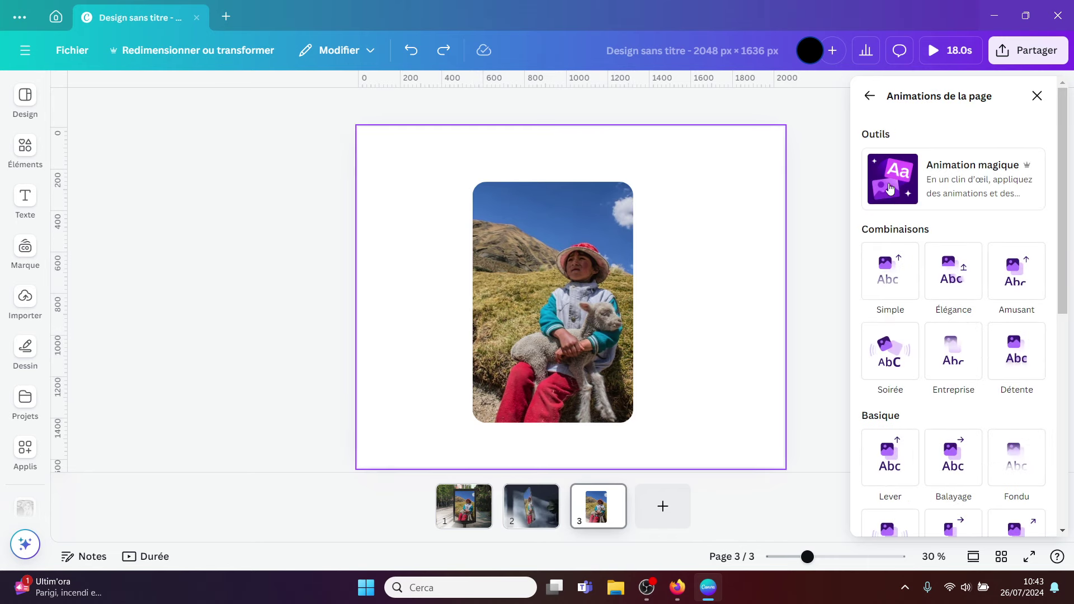
Close the page animation options and delete the portrait photo from page 3
click(1037, 97)
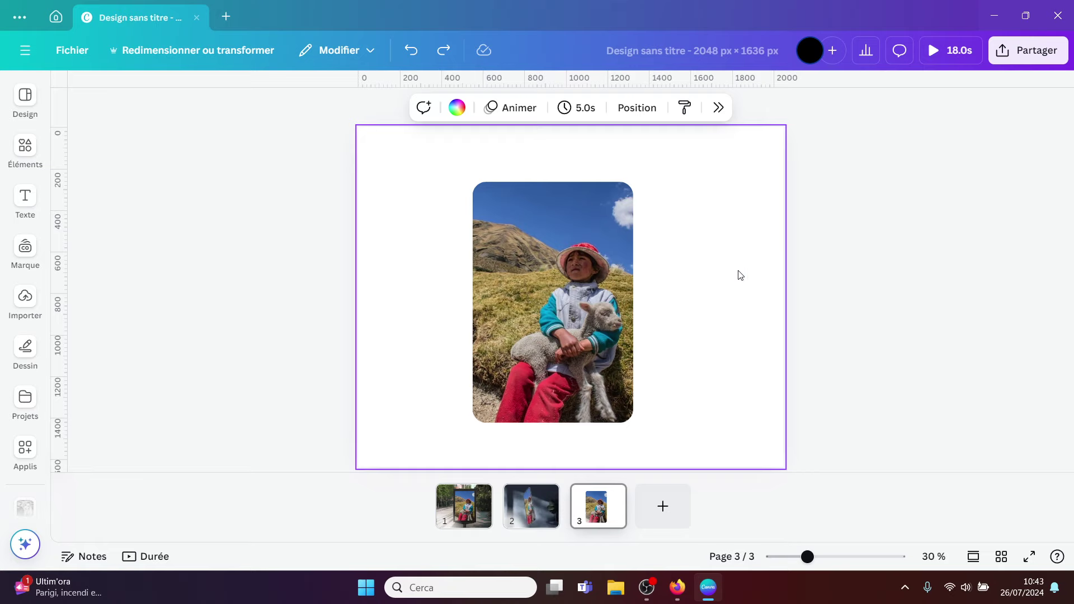
click(594, 289)
key(Delete)
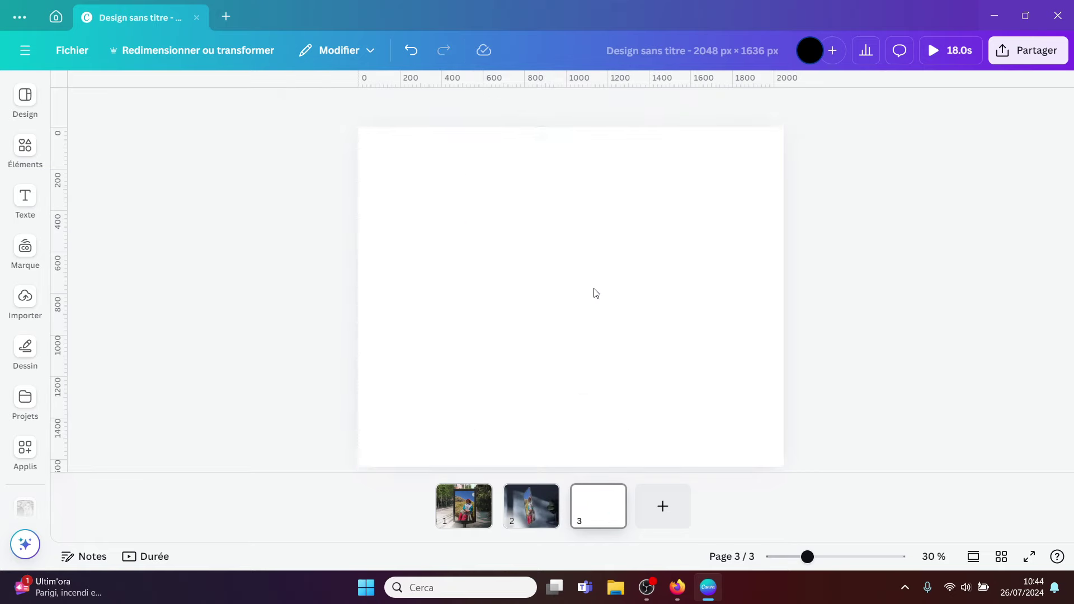
Browse the app catalogue, including the Canva, popular and AI-powered apps
click(20, 456)
scroll(128, 238, down, 6)
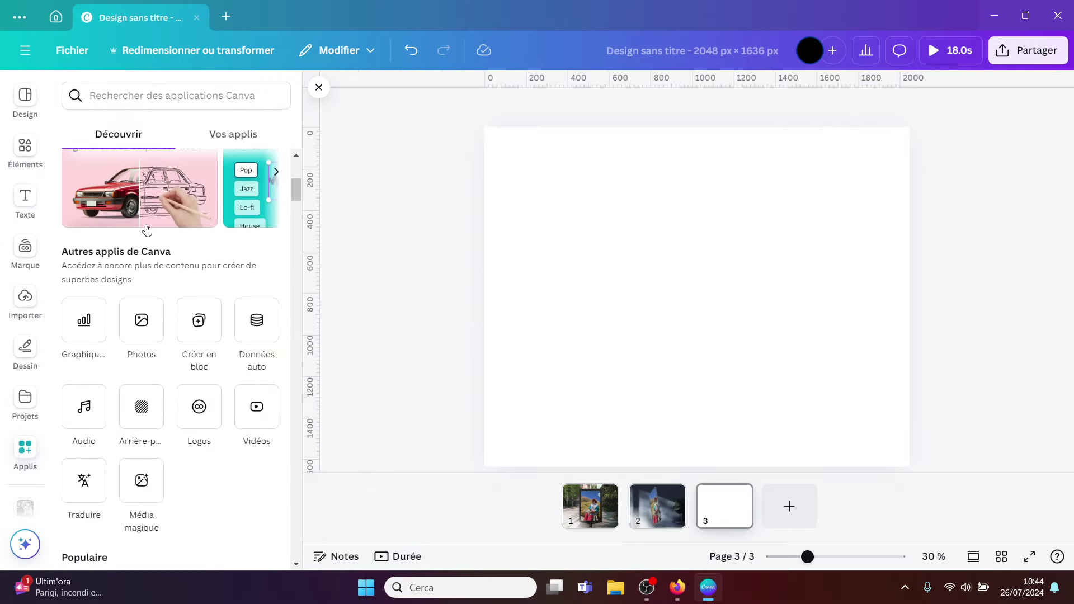
scroll(147, 229, up, 3)
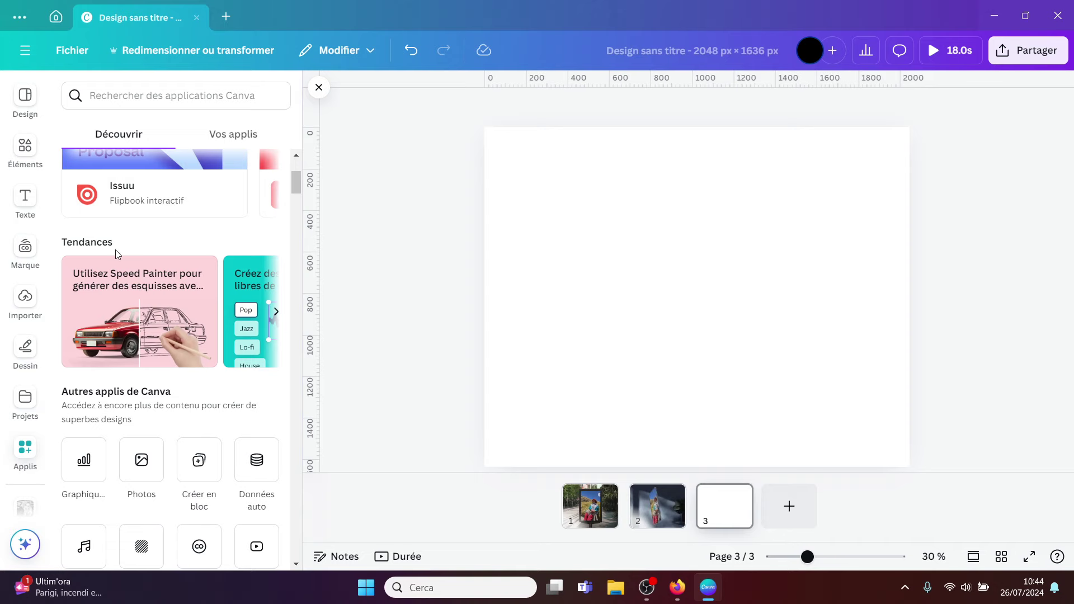
scroll(115, 250, down, 5)
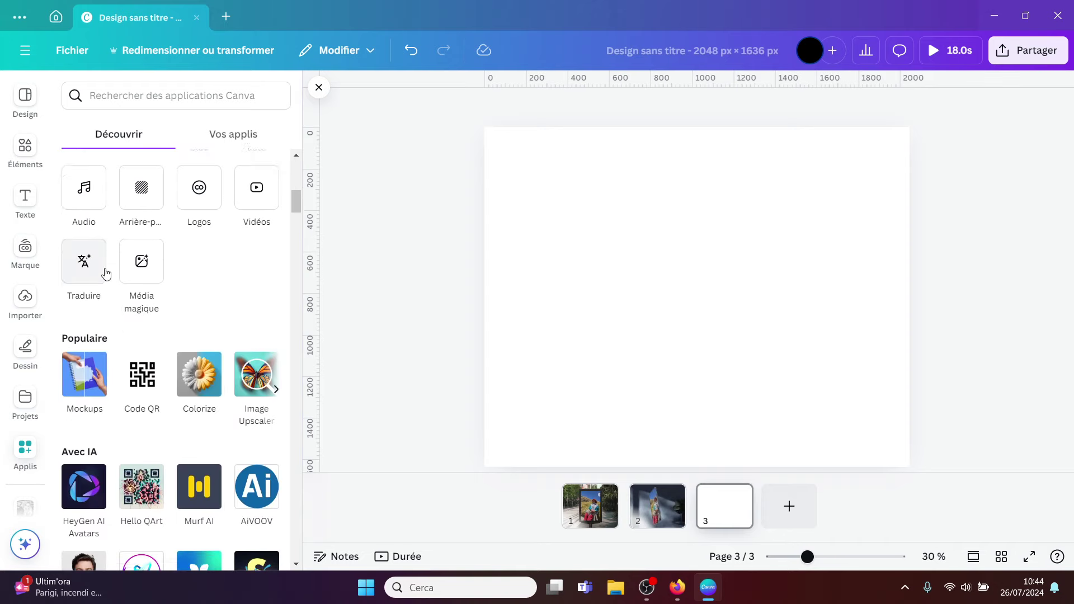
scroll(105, 274, down, 3)
scroll(115, 283, down, 4)
scroll(119, 284, down, 1)
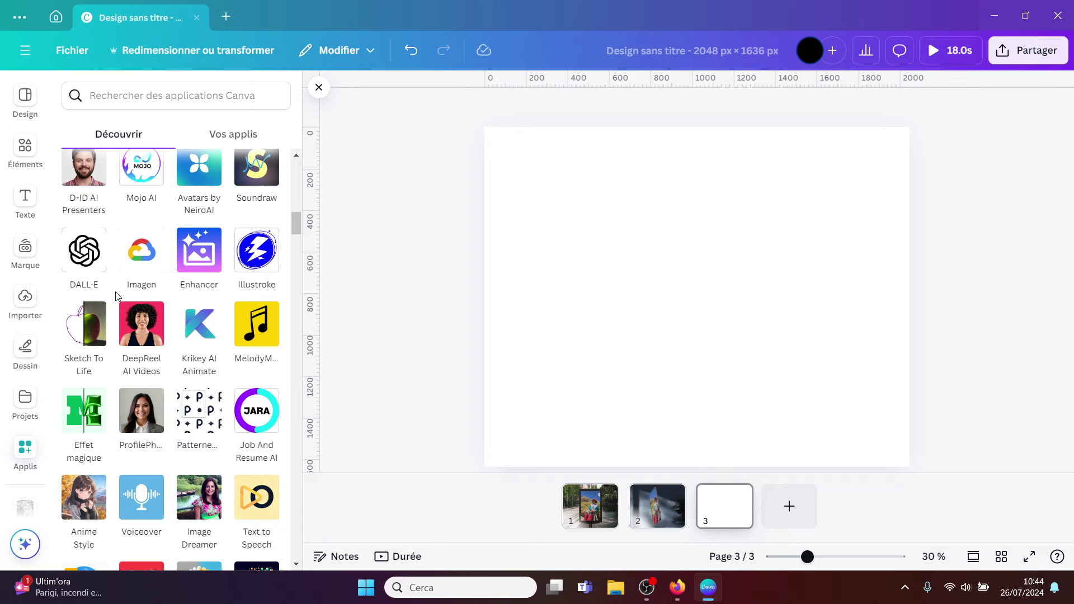
Search the apps for "back", choose the Background Eraser suggestion and open the Background Eraser app
click(130, 84)
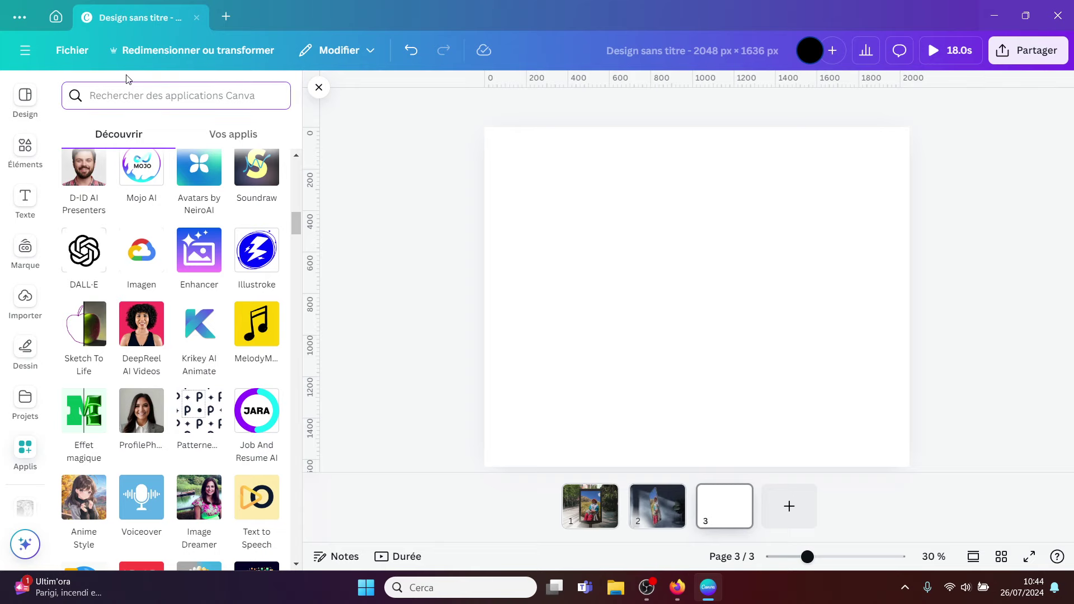
text(back)
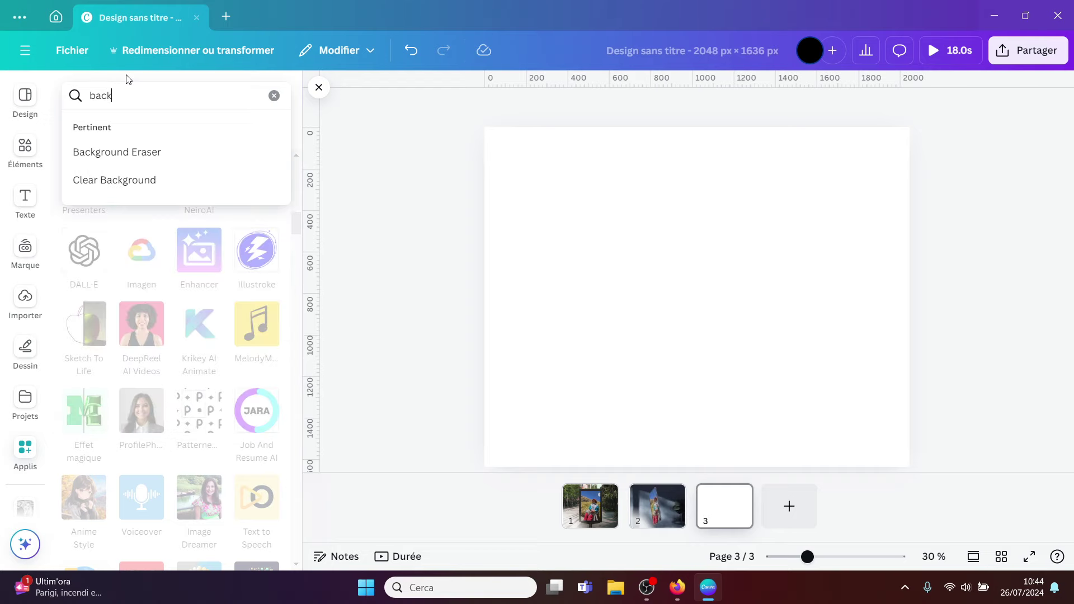
click(152, 154)
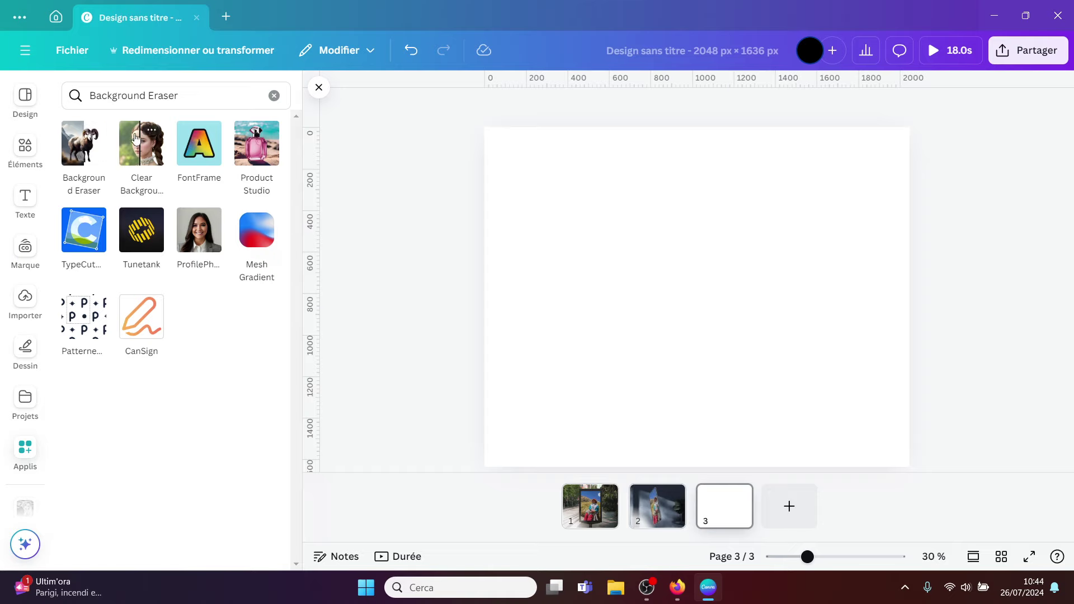
click(80, 159)
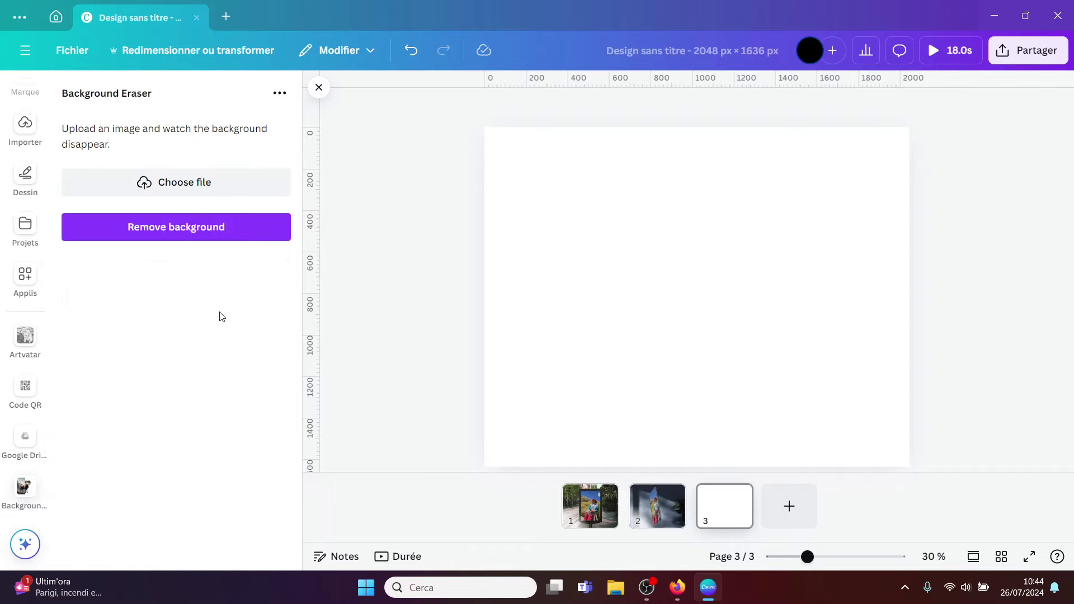
Upload the portrait photo of the child with the lamb, remove its background and add the cutout to page 3
click(188, 195)
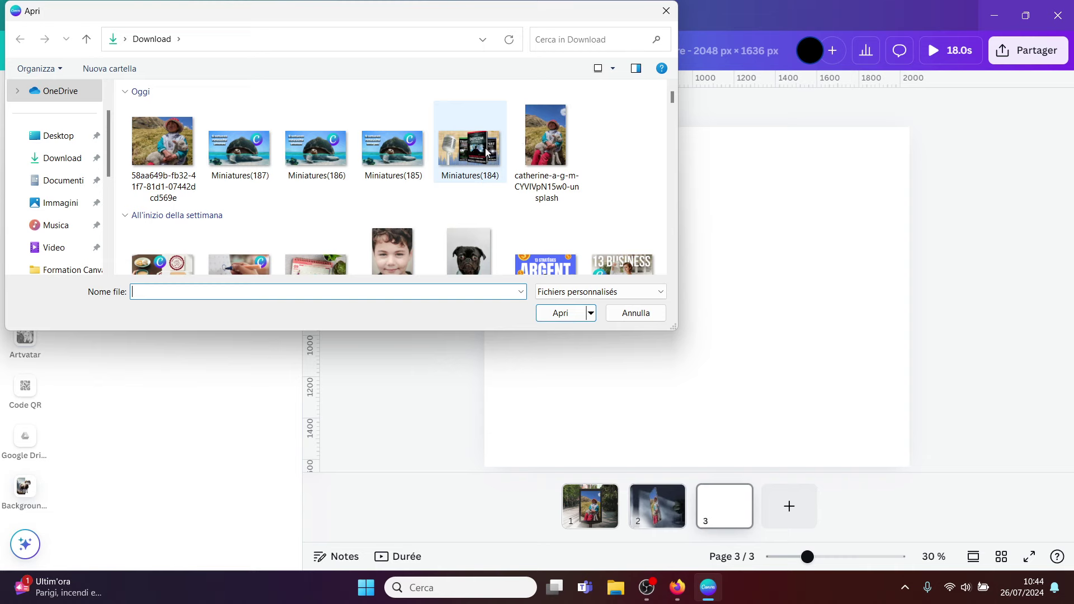
click(557, 149)
click(567, 317)
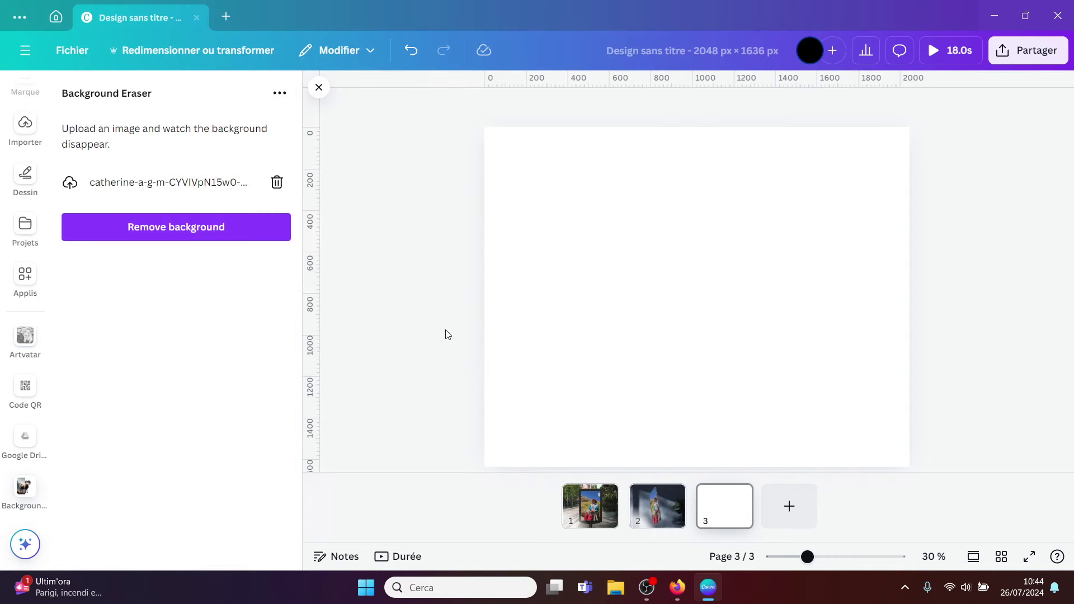
click(193, 413)
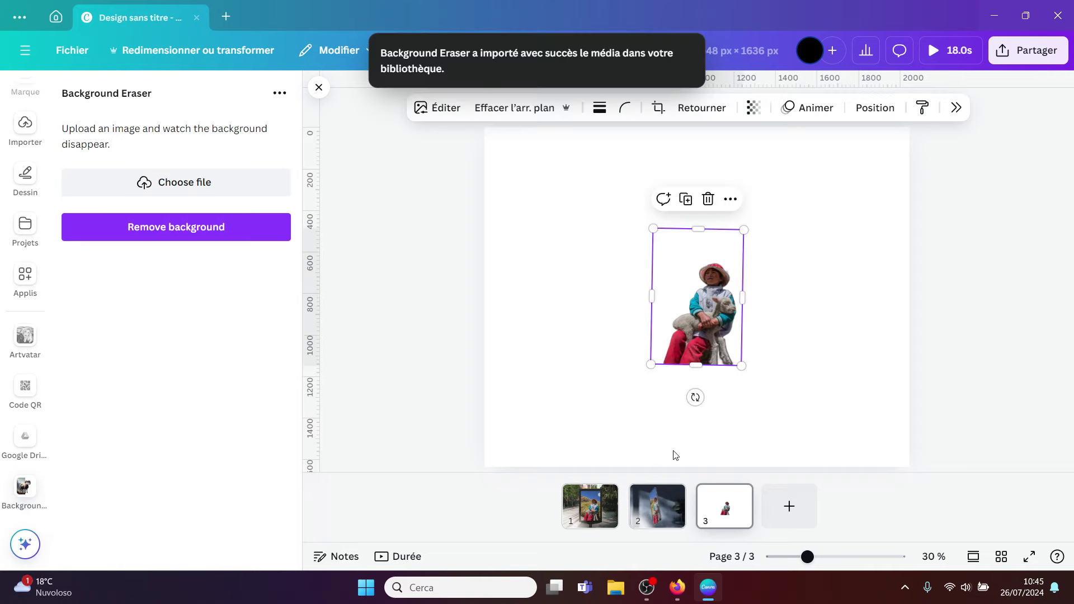
Straighten the child-and-lamb cutout on page 3, enlarge it, and move it down to the lower right area of the page
drag(695, 397, 700, 399)
drag(742, 230, 873, 98)
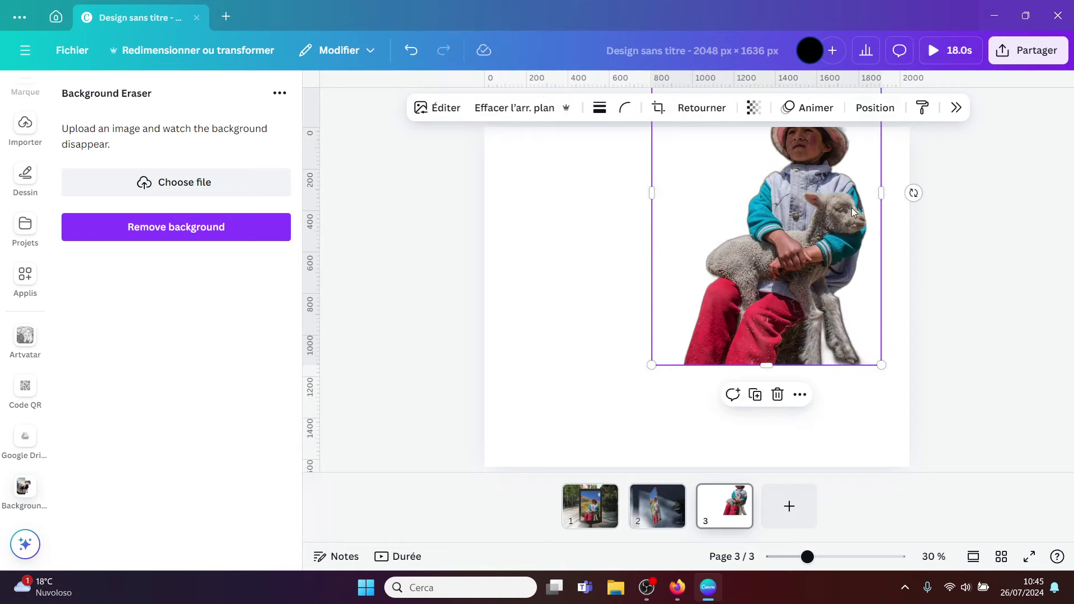
drag(823, 309, 820, 342)
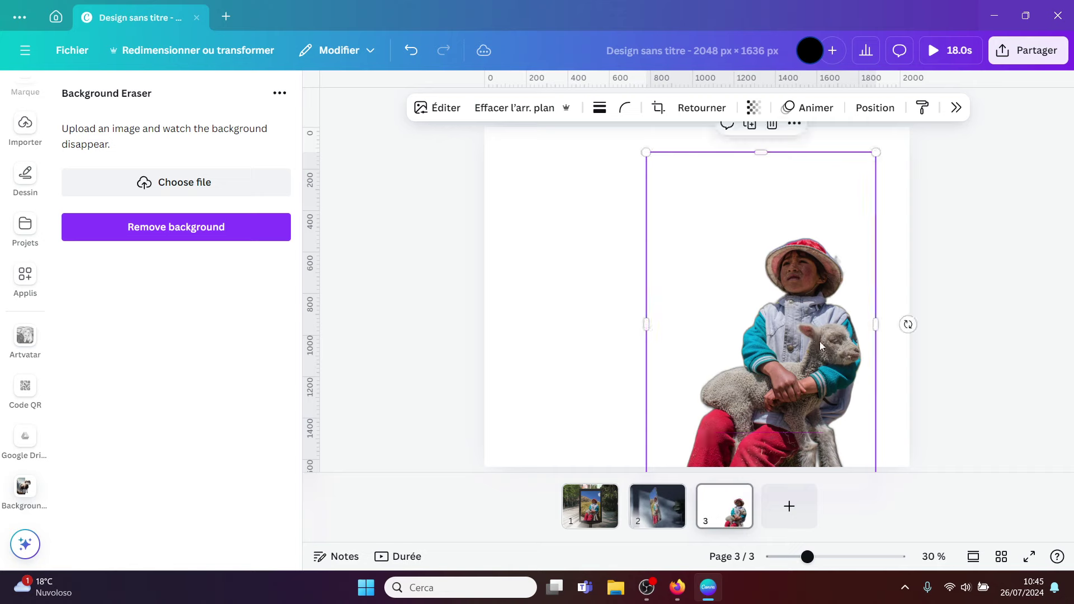
click(966, 263)
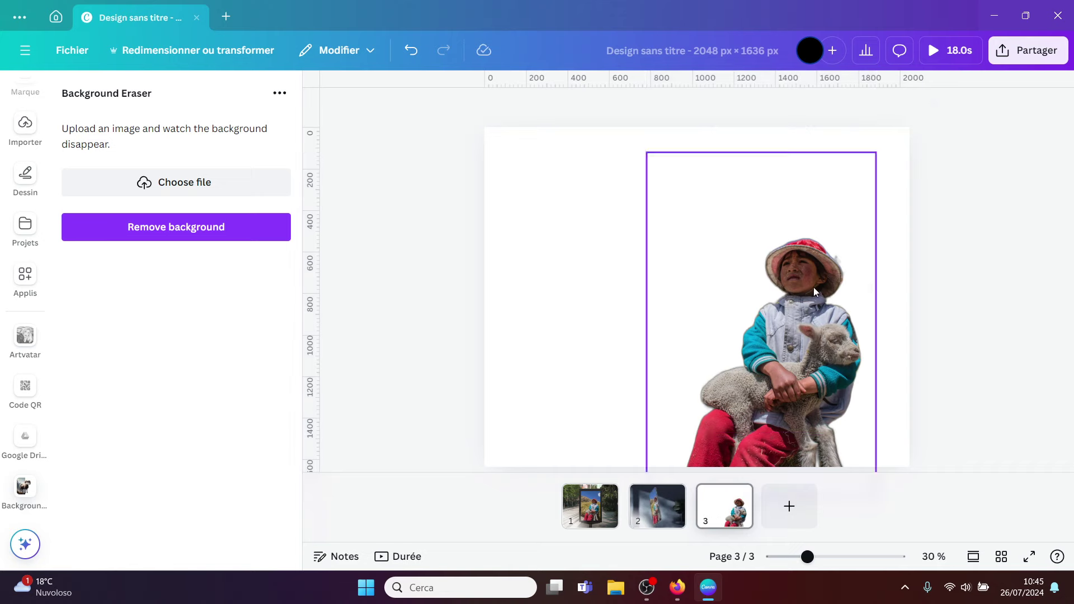
Give the cutout on page 3 a Bordure shadow effect coloured white (#FFFFFF)
click(783, 340)
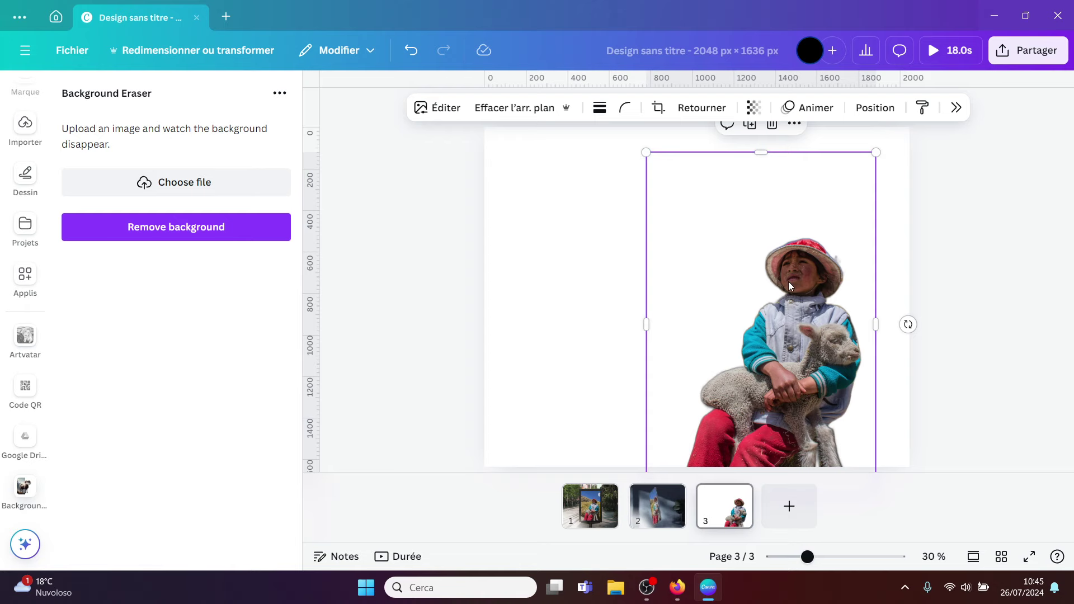
click(439, 107)
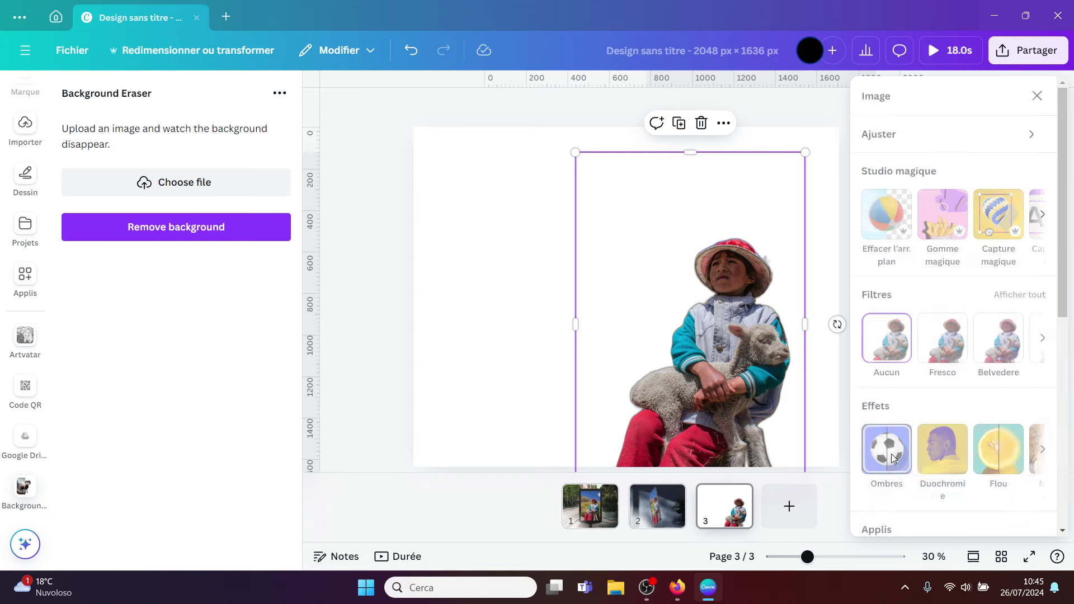
click(892, 459)
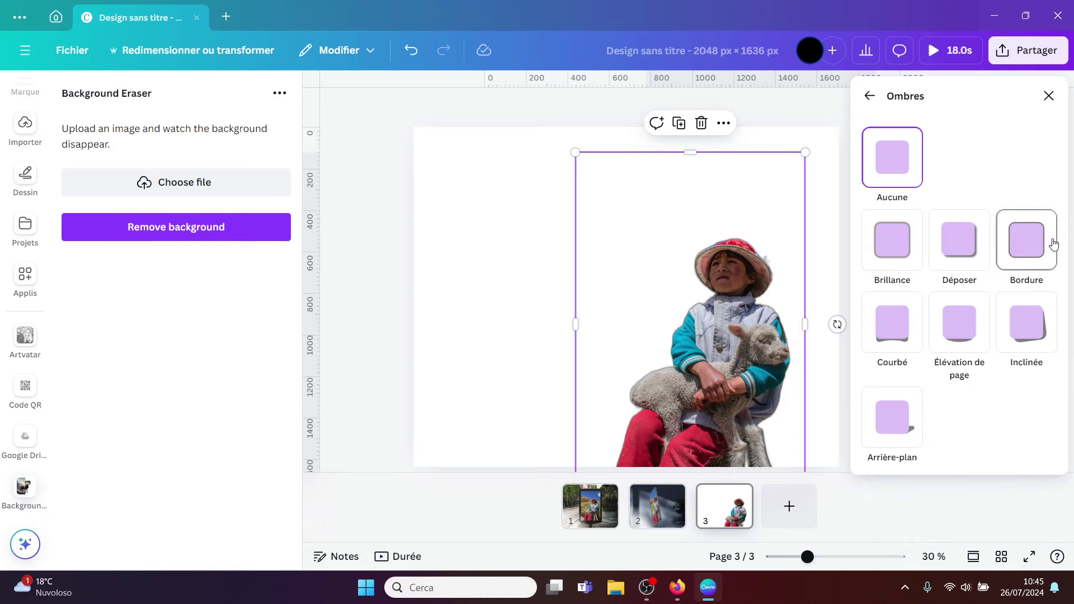
click(1027, 251)
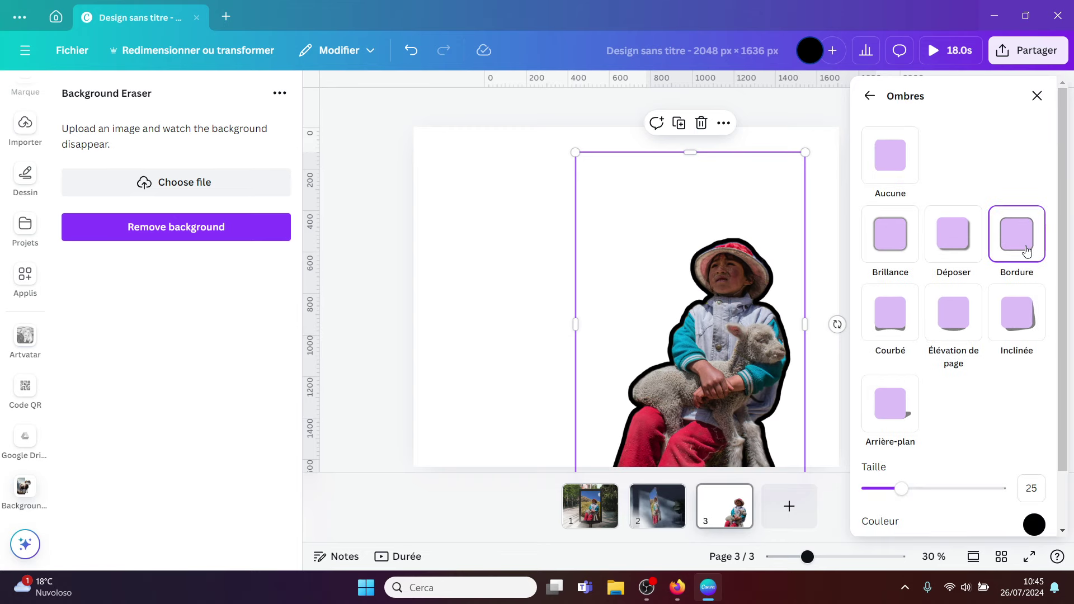
scroll(1033, 487, down, 2)
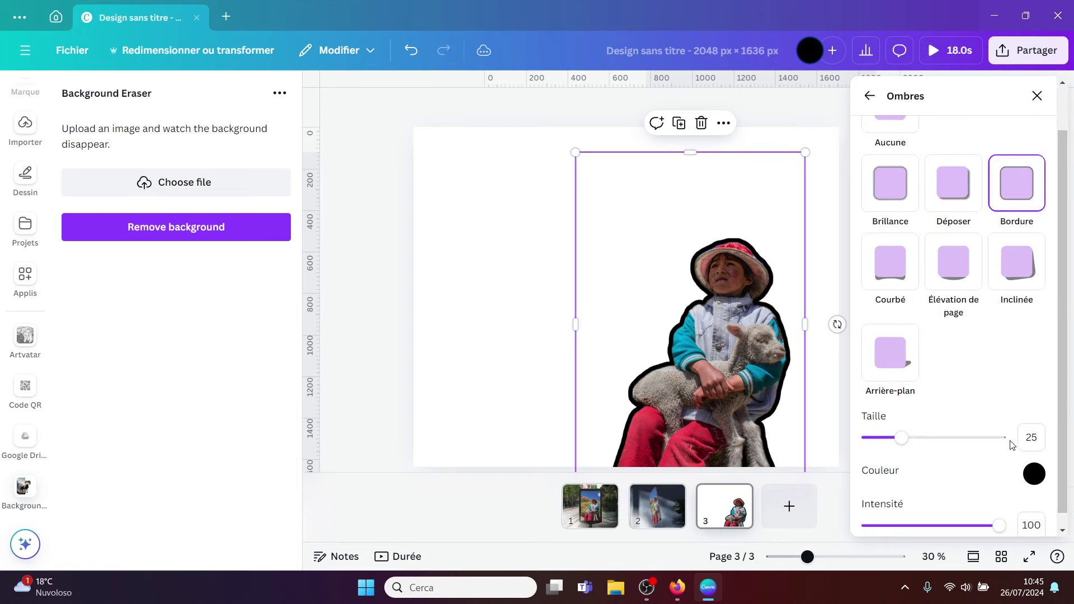
click(1034, 459)
click(855, 328)
drag(854, 327, 844, 302)
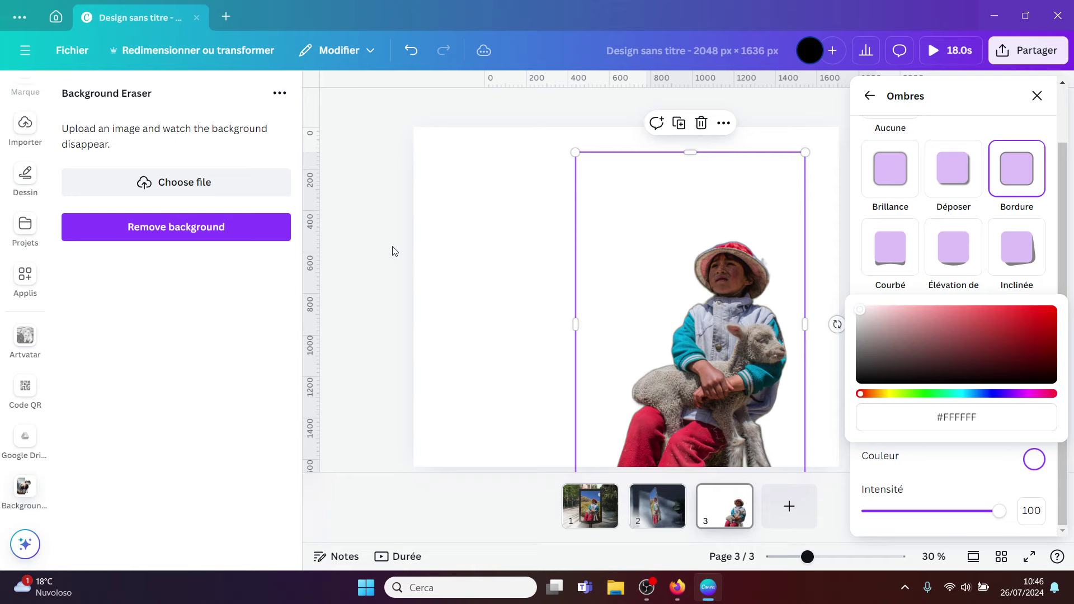
Set the page 3 background to the crimson red from the first photo's colour palette
click(465, 168)
click(473, 168)
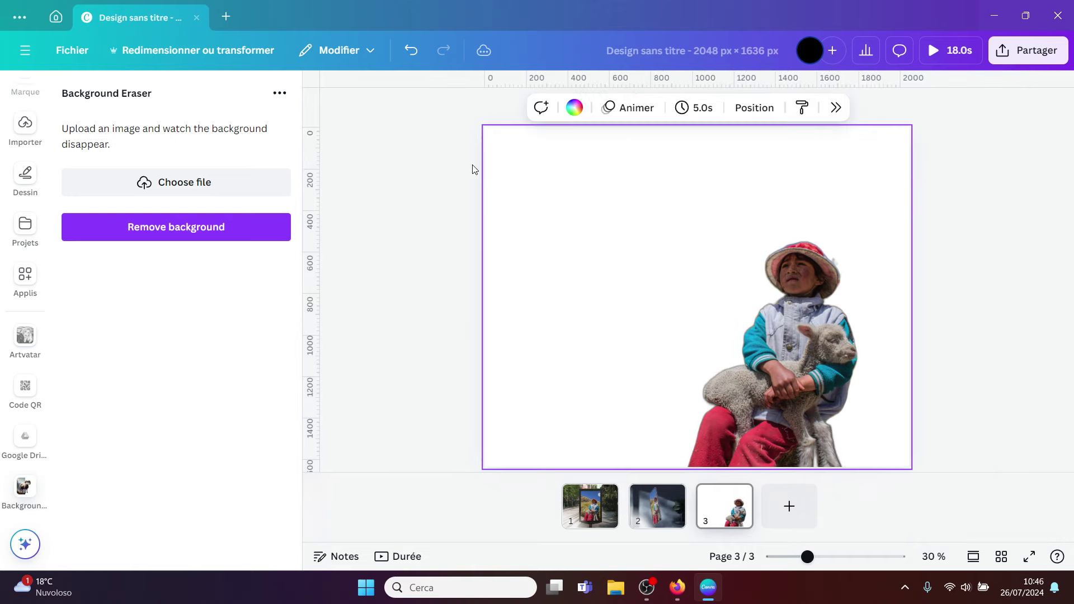
click(573, 108)
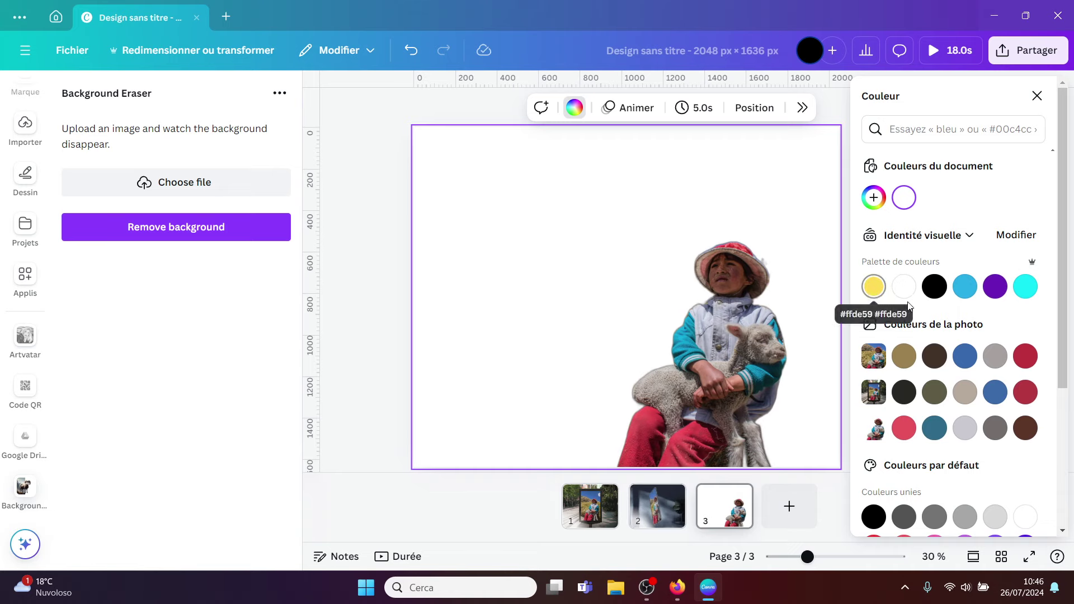
click(1026, 356)
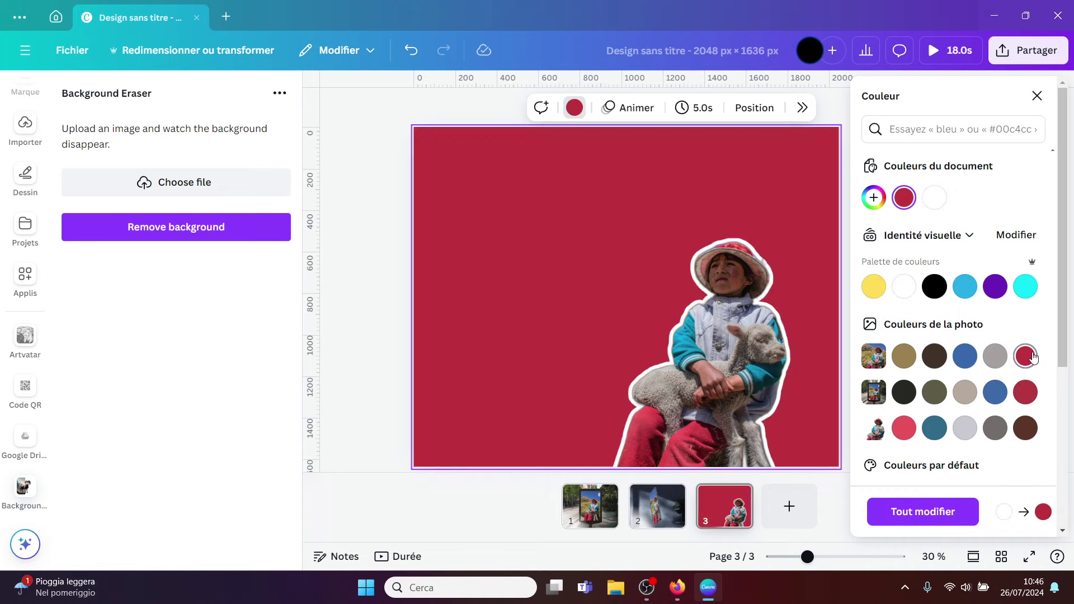
Enlarge the outlined cutout on page 3 and reposition it against the right edge with the child's hat inside the page
click(684, 321)
drag(644, 154, 372, 5)
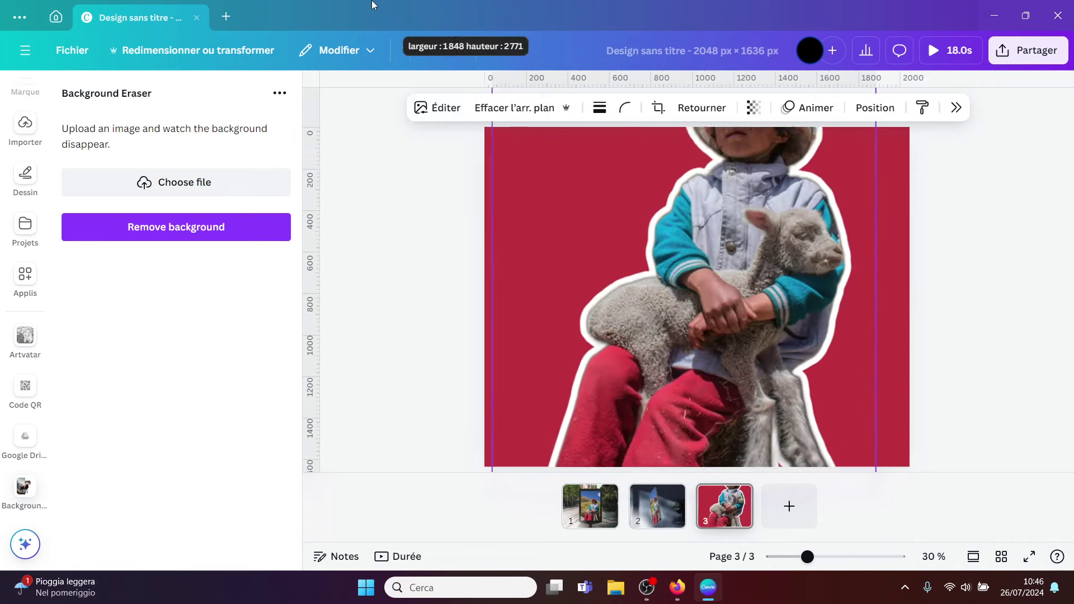
drag(815, 253, 852, 360)
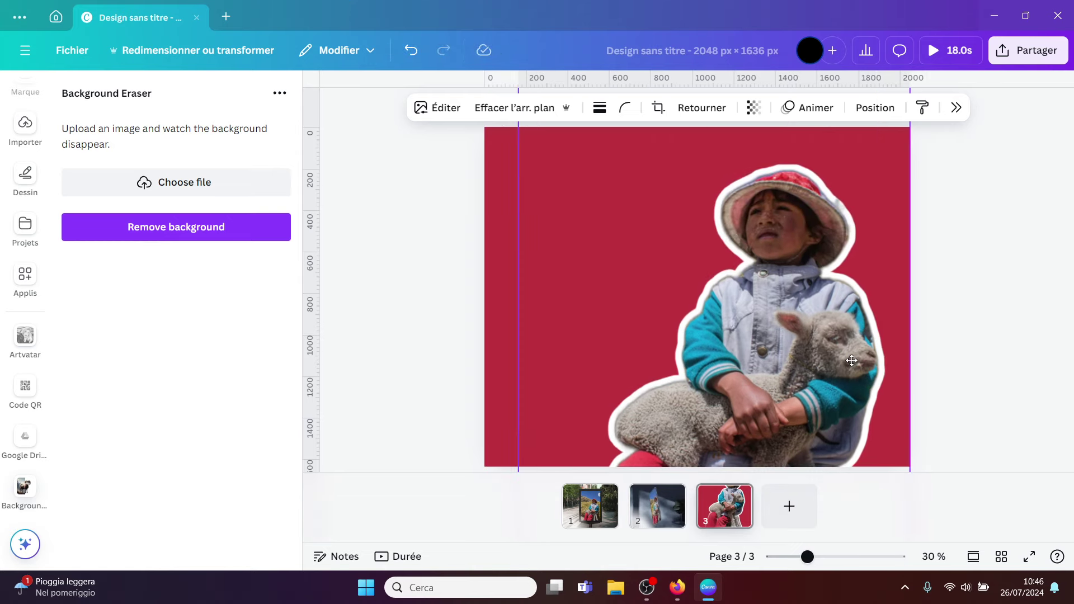
click(975, 327)
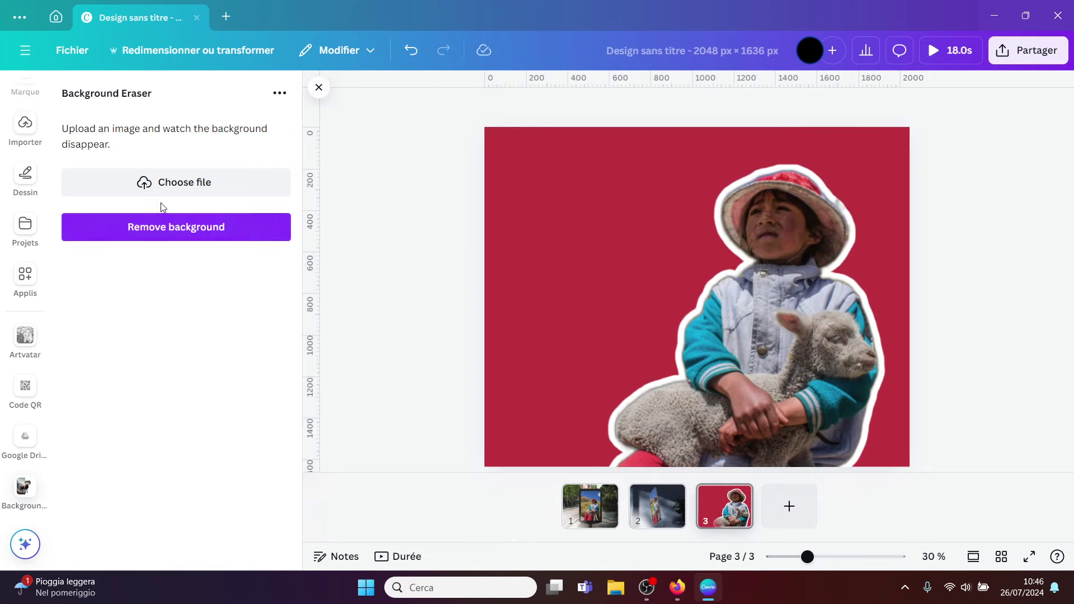
Add page 4 and insert the uploaded portrait photo of the child with the lamb
click(789, 512)
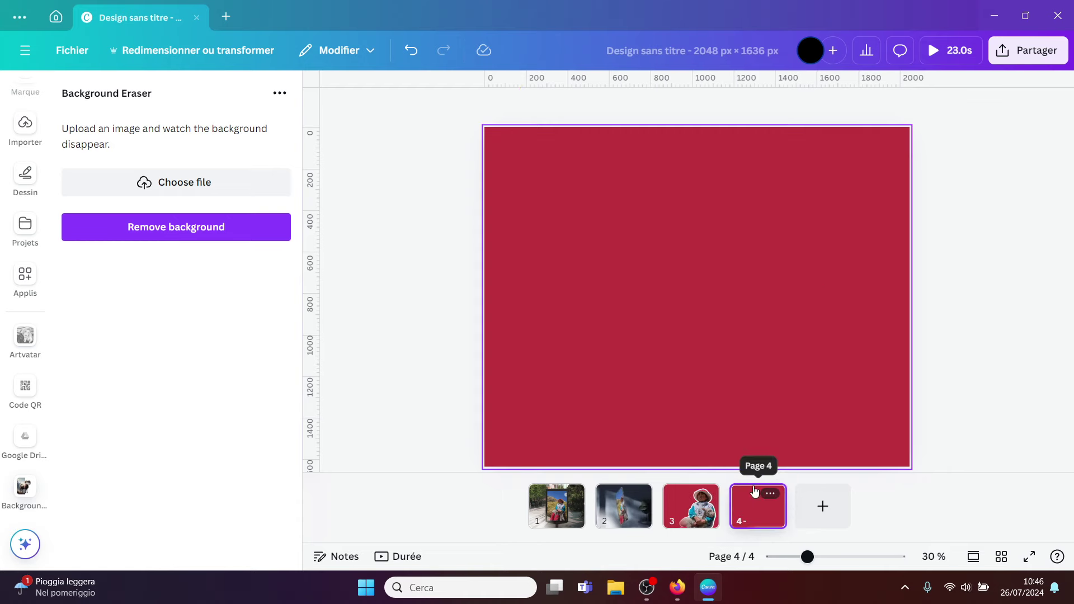
scroll(34, 263, up, 3)
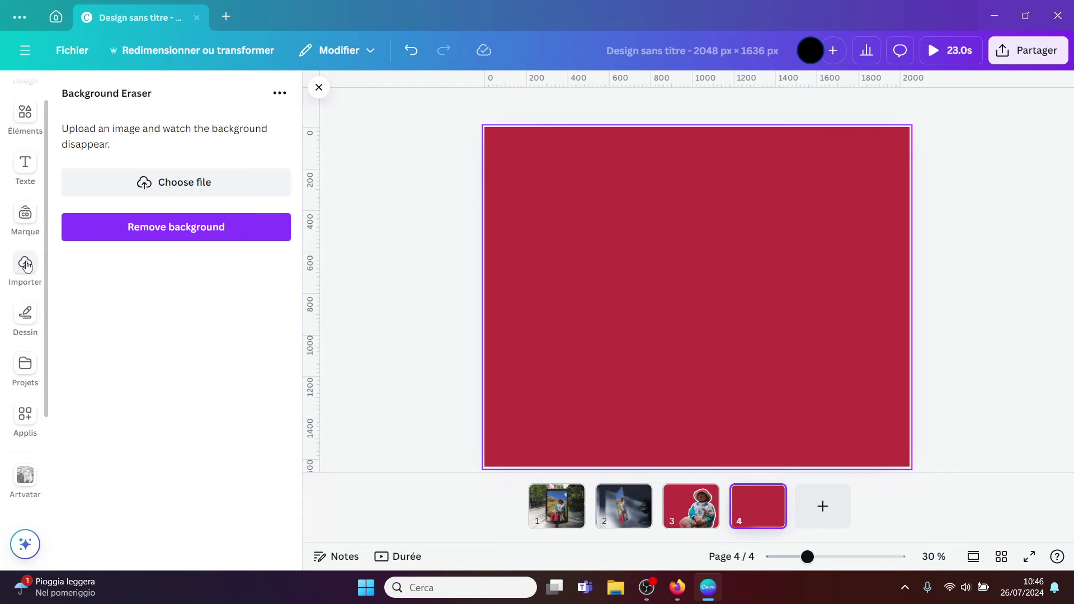
click(25, 263)
click(84, 252)
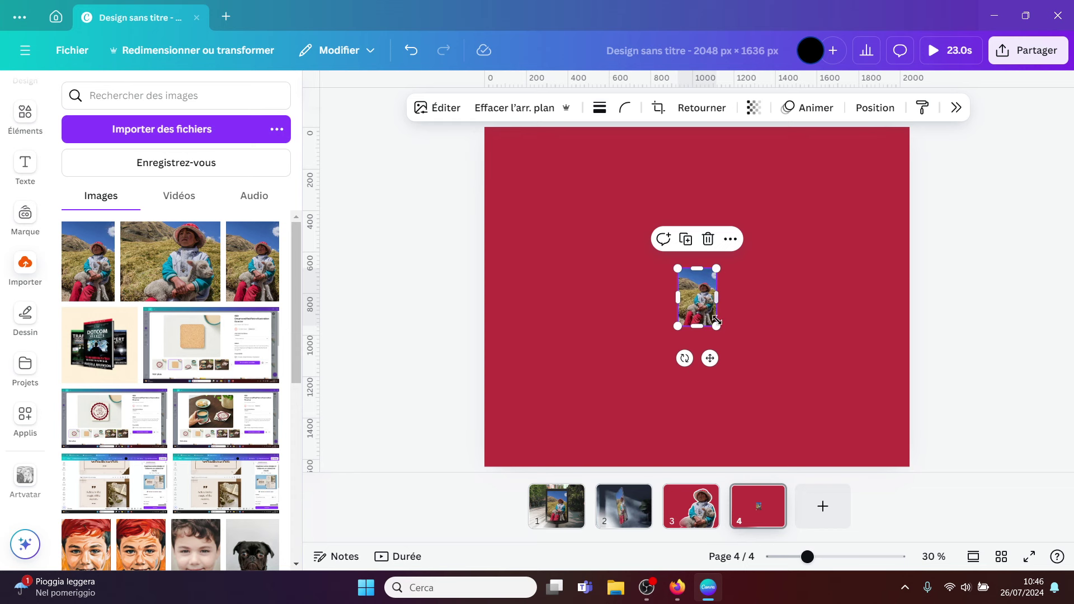
Enlarge the photo on page 4, move it to the right half of the page and remove its background
drag(678, 269, 460, 112)
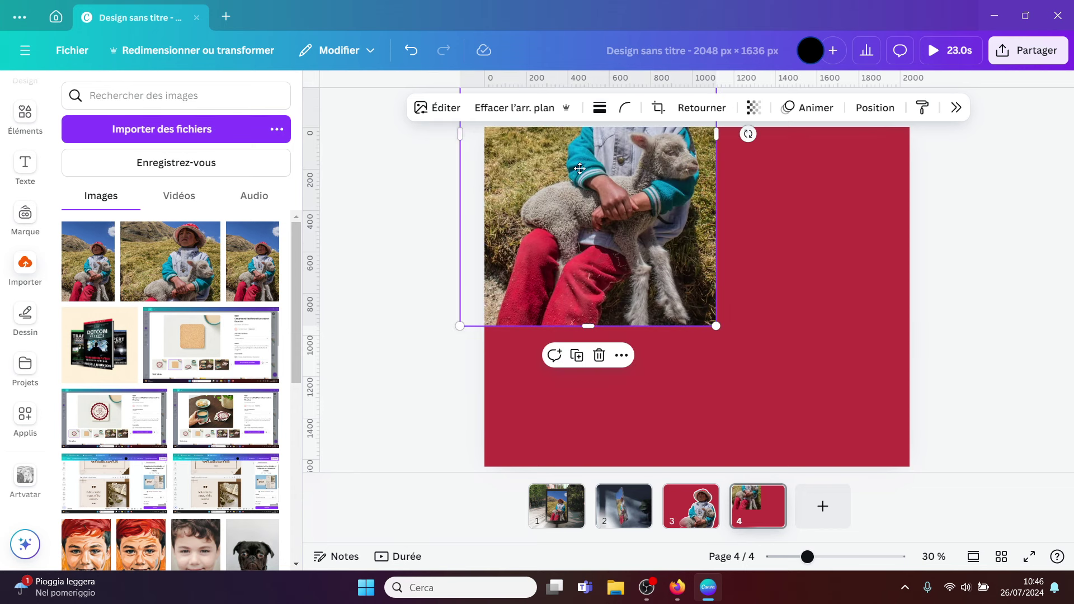
drag(580, 168, 694, 290)
click(510, 109)
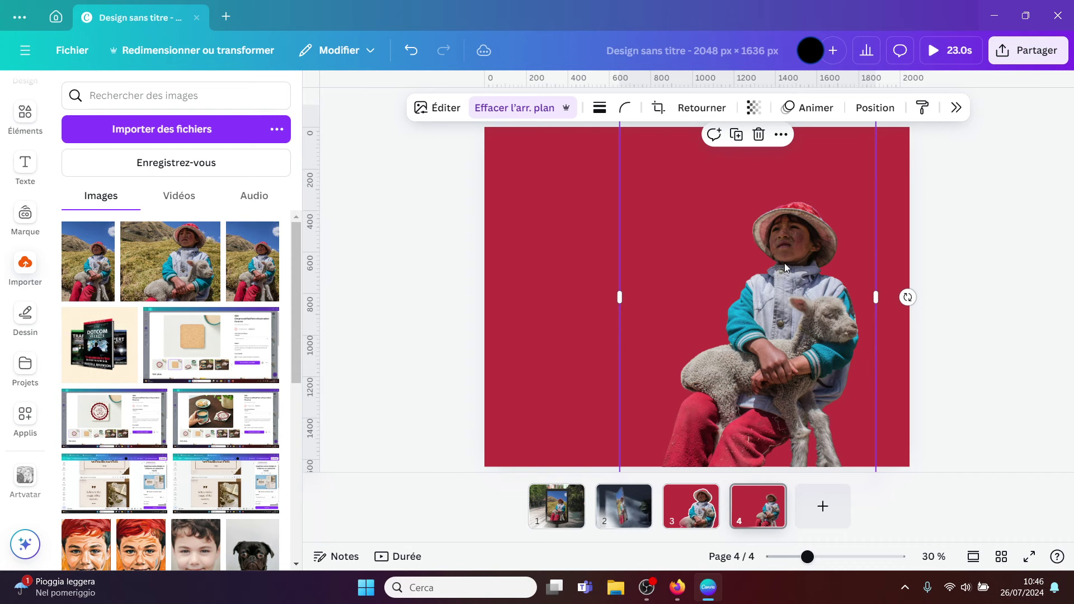
Apply the Bordure shadow effect to the page 4 cutout and colour it white (#FFFFFF)
click(440, 108)
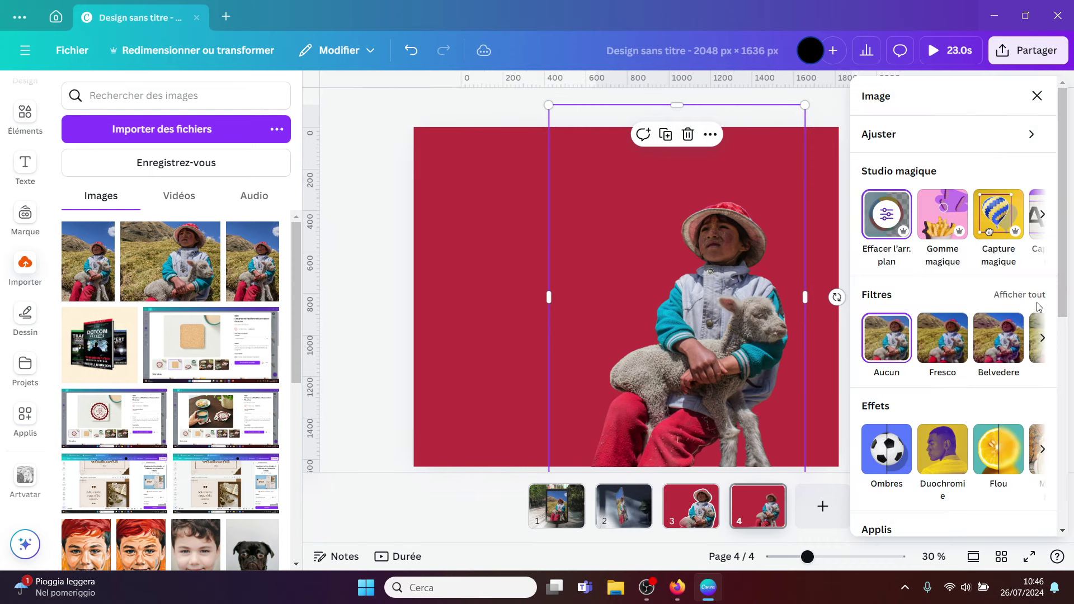
click(889, 455)
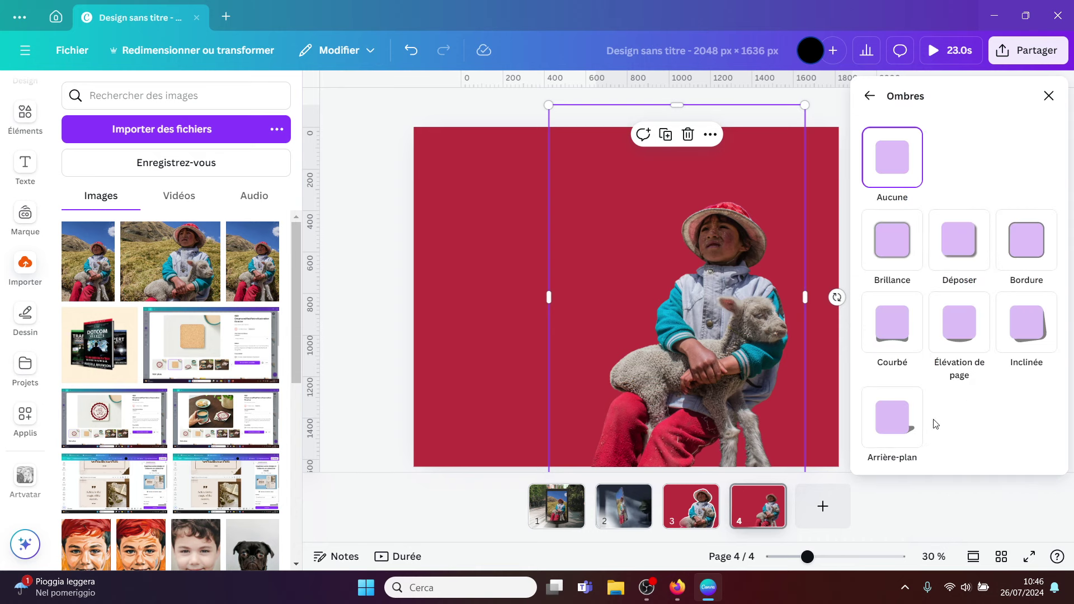
click(1024, 247)
scroll(1018, 442, down, 2)
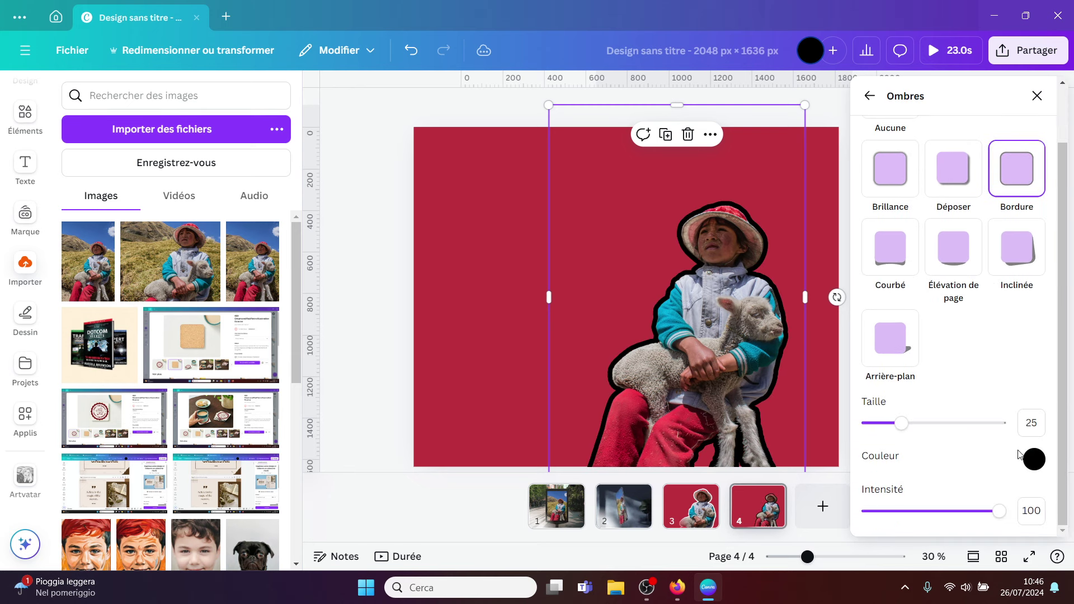
click(1034, 459)
drag(862, 382, 859, 306)
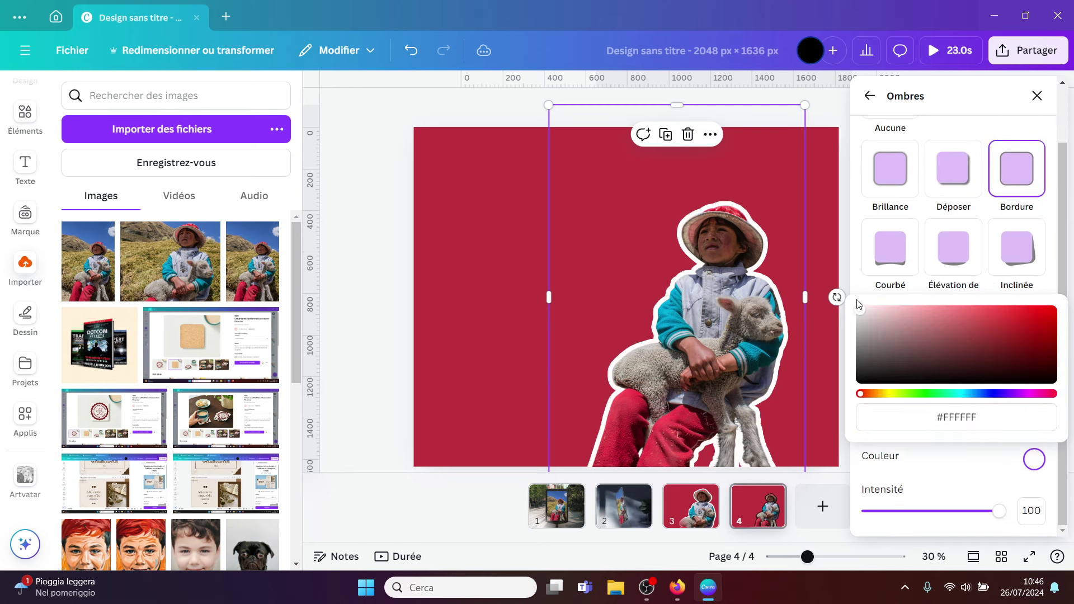
click(944, 472)
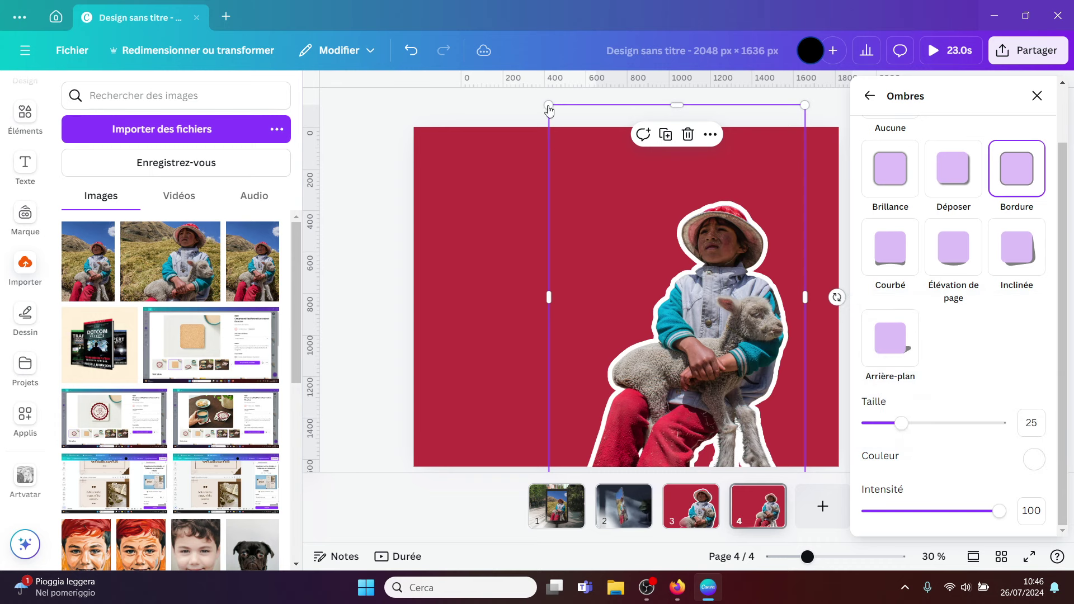
Move the outlined cutout into the lower right corner of page 4 and deselect it
drag(732, 371, 766, 414)
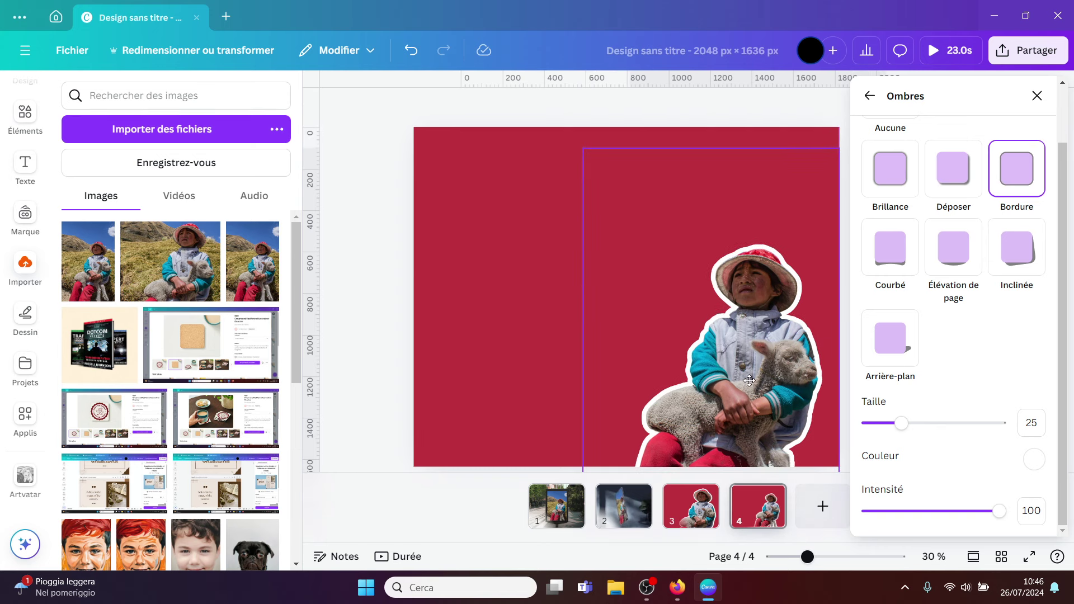
key(Escape)
key(Escape)
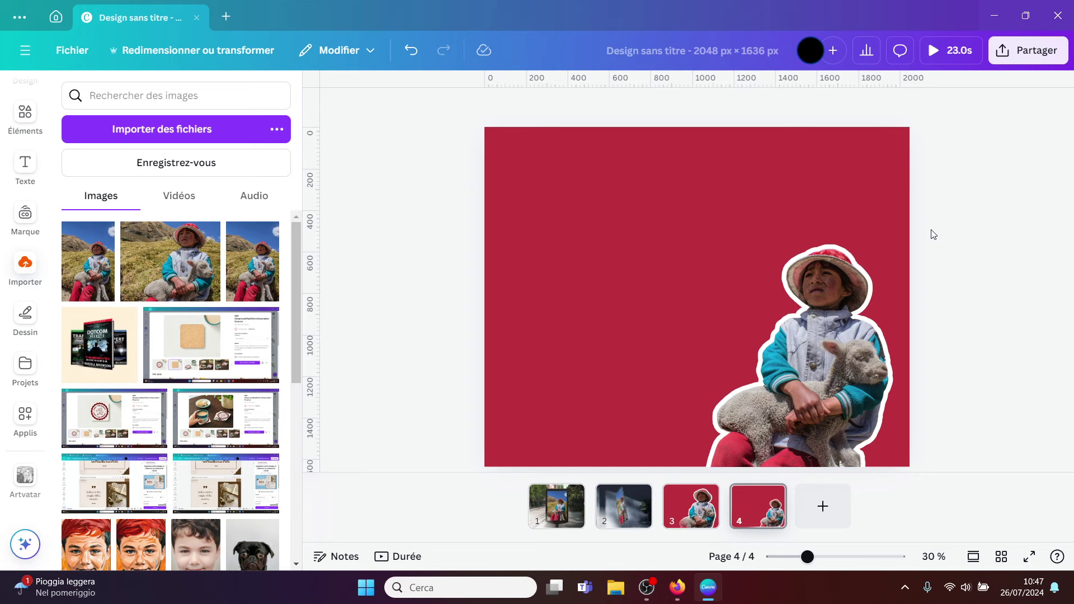
Add page 5 and remove its red background
click(823, 506)
click(696, 283)
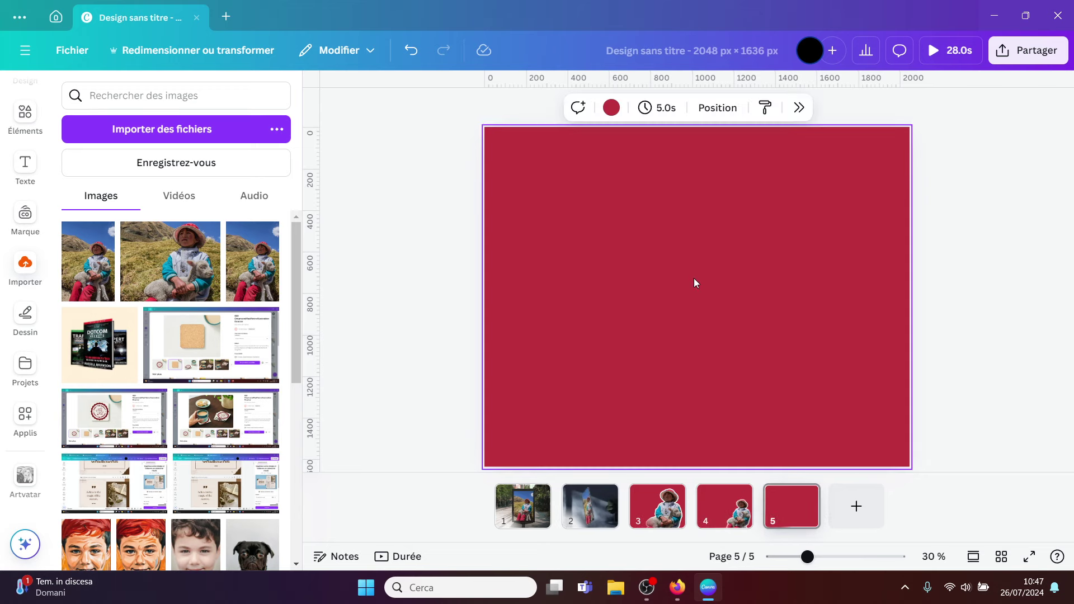
key(Delete)
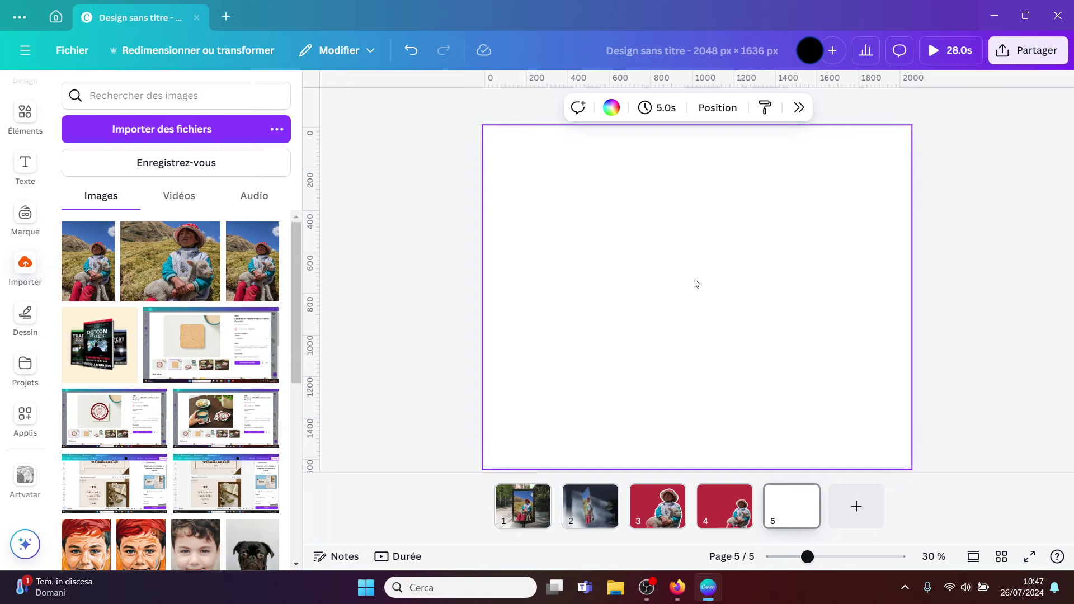
Insert the uploaded portrait photo on page 5, enlarge it and align it to the page's bottom edge, right of centre
click(92, 268)
drag(676, 265, 476, 107)
drag(593, 291, 723, 327)
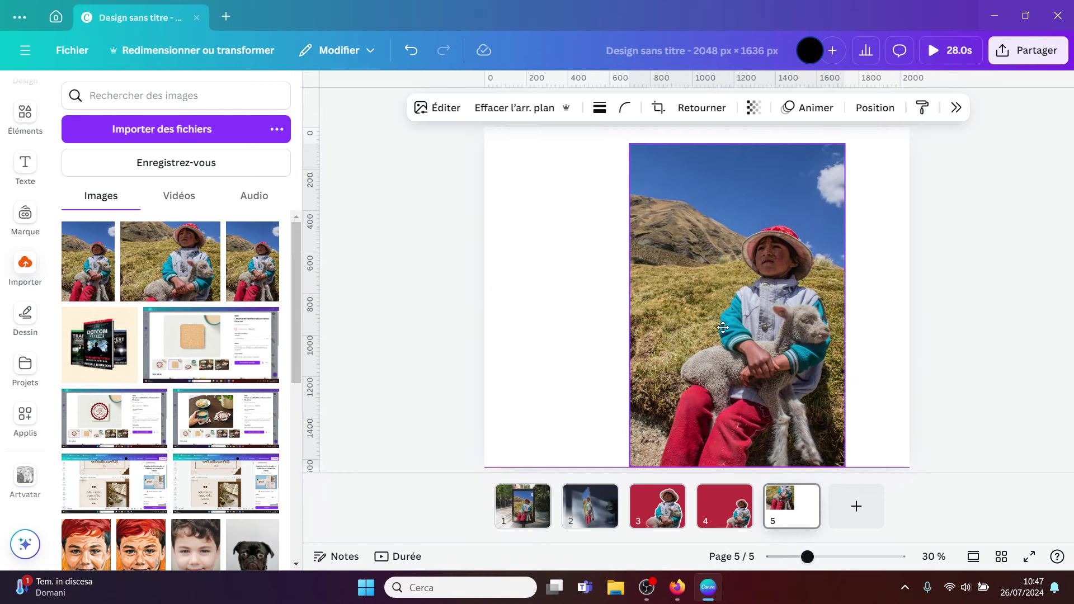
Transform the photo on page 5 into a painting-style avatar with the Artvatar app
click(25, 488)
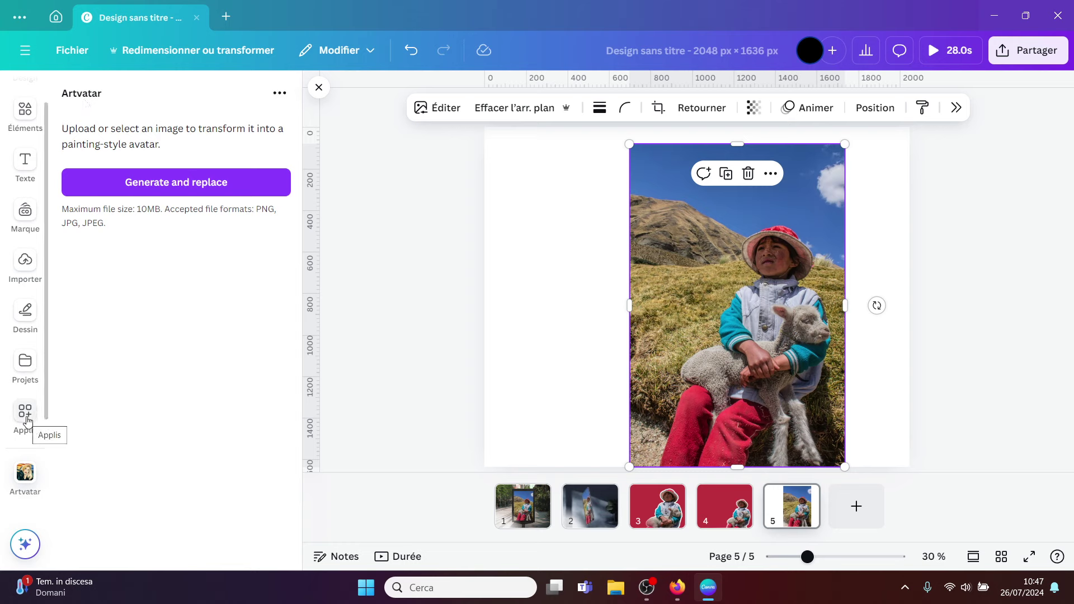
click(159, 188)
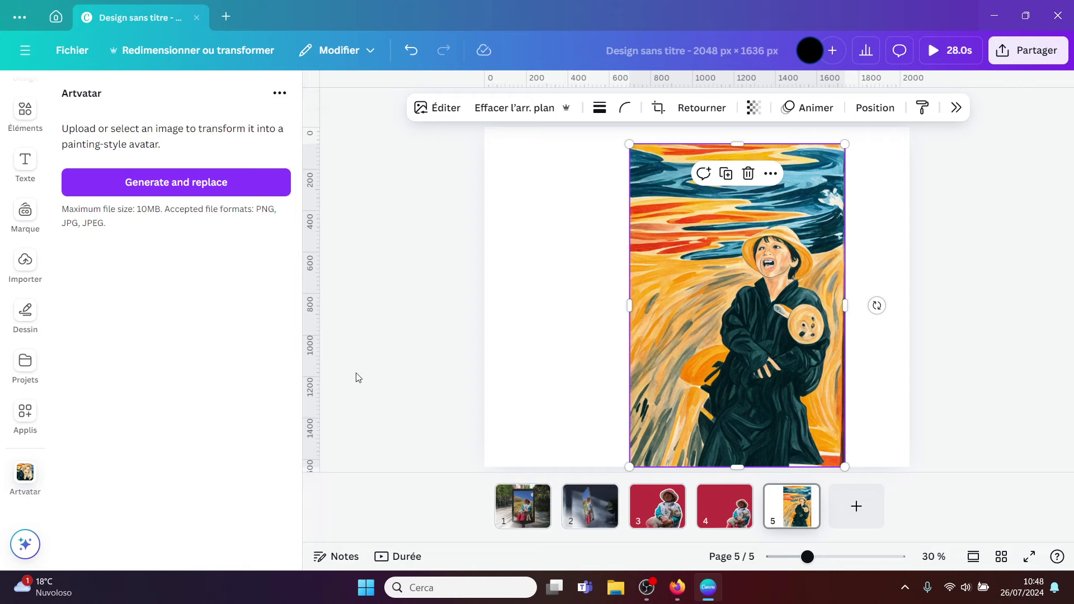
Clear the previous app search and examine the app catalogue's popular and AI-powered apps for further photo editing options
click(24, 420)
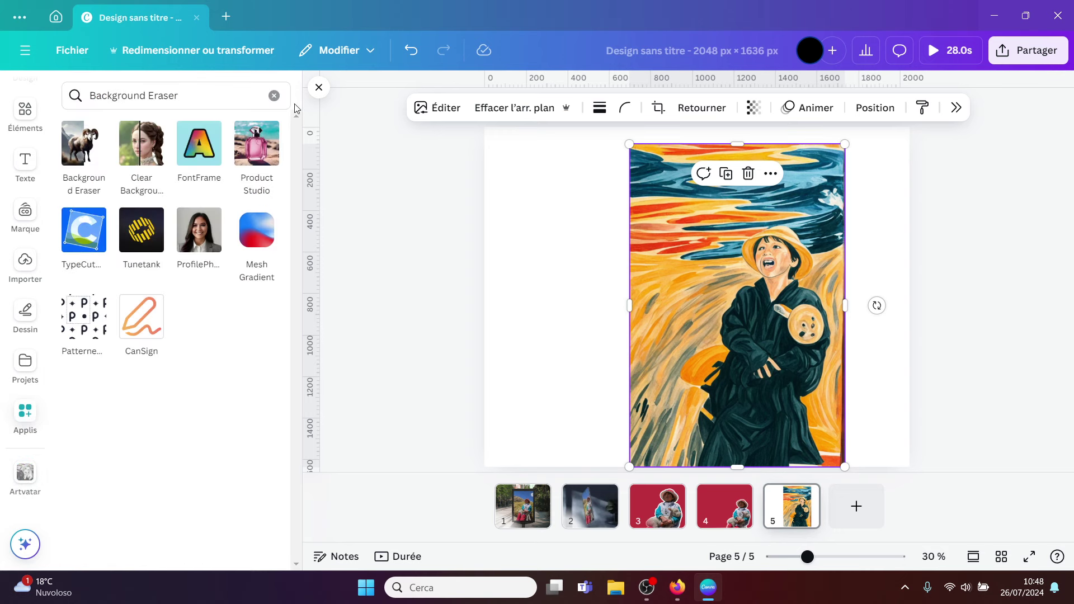
click(275, 96)
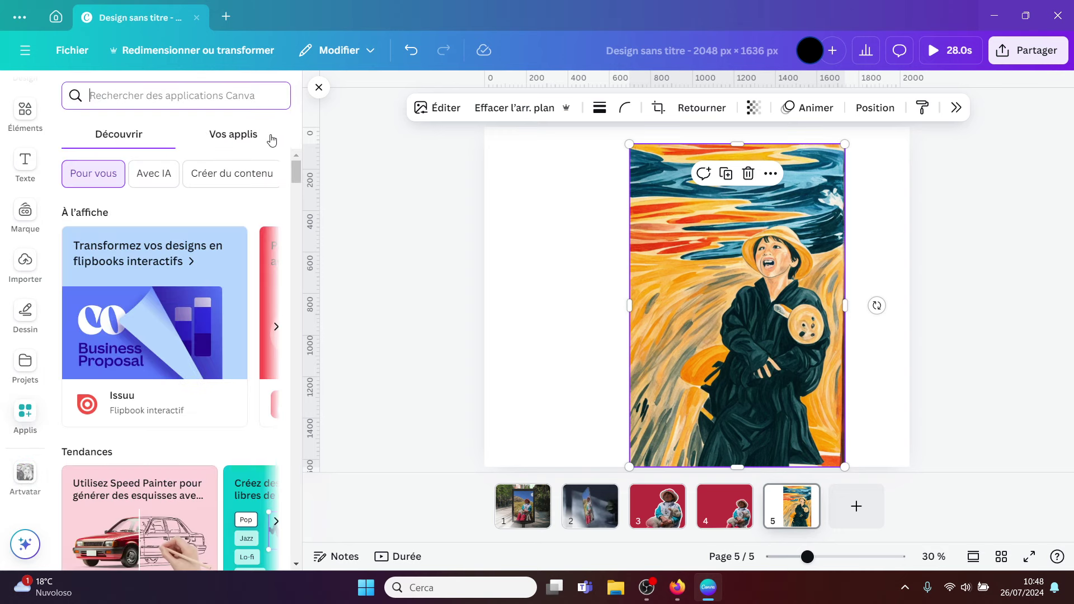
scroll(212, 165, down, 5)
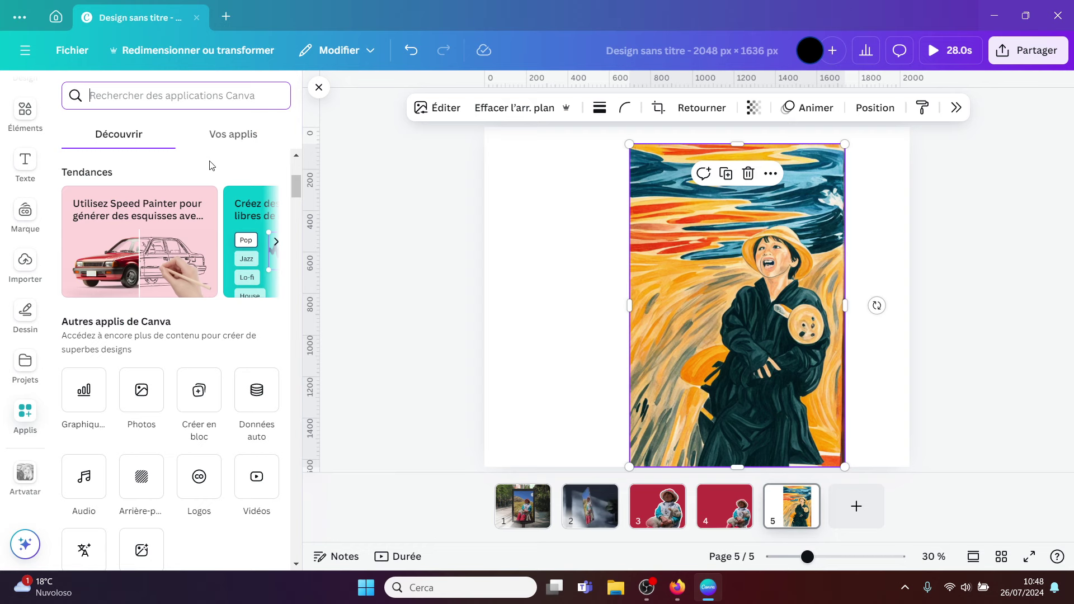
scroll(211, 165, down, 3)
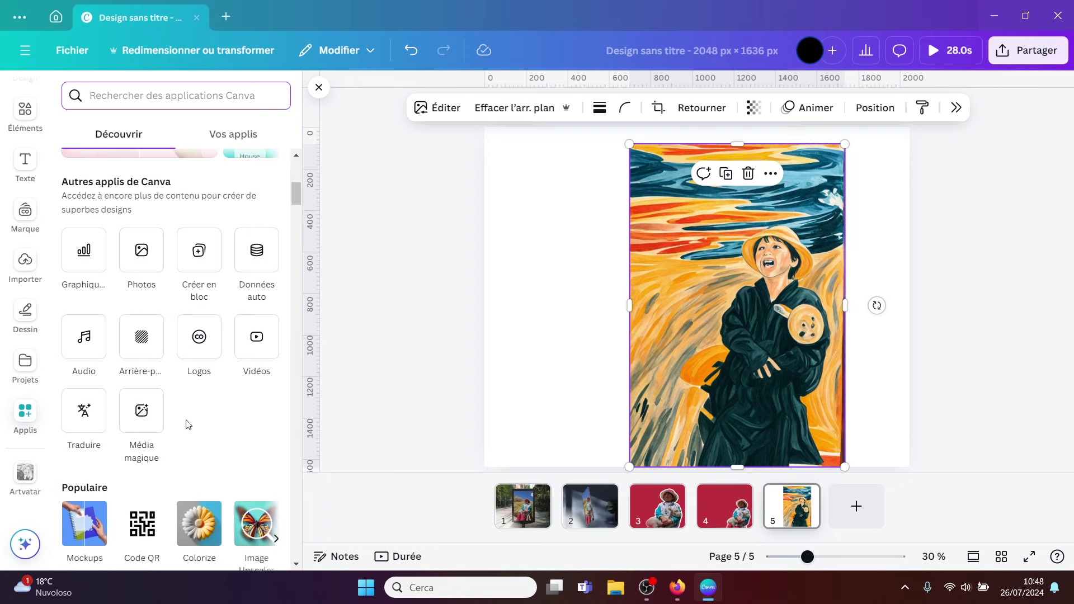
scroll(190, 417, down, 6)
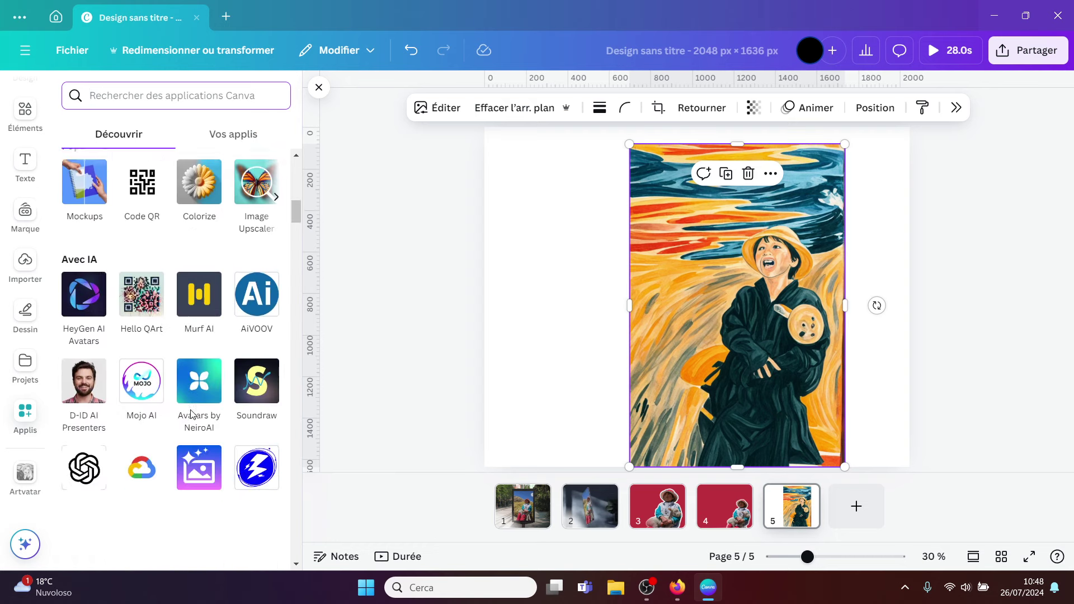
scroll(190, 402, down, 7)
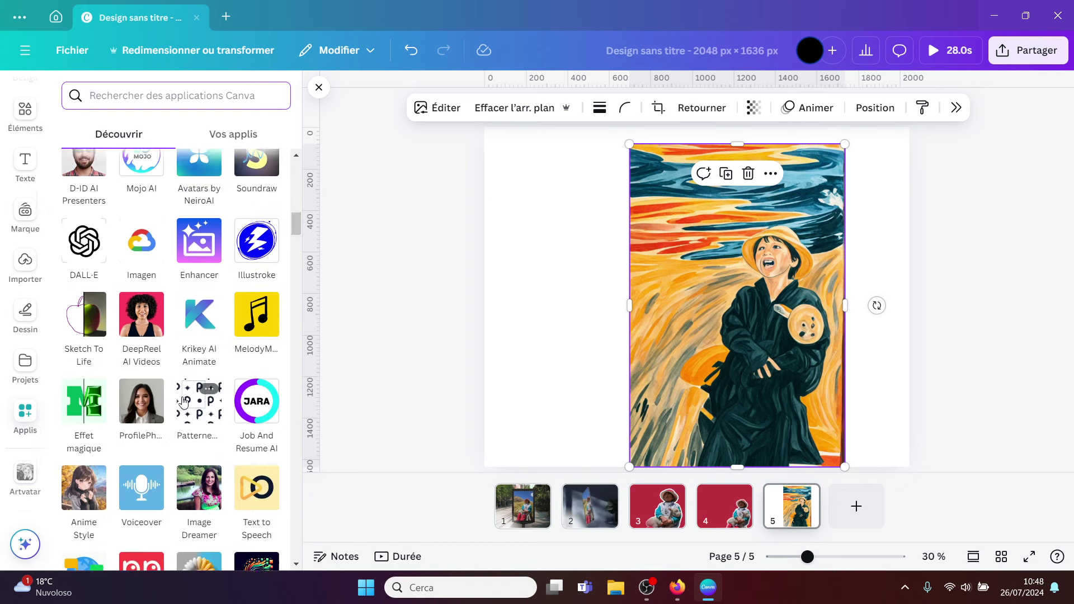
scroll(135, 336, down, 5)
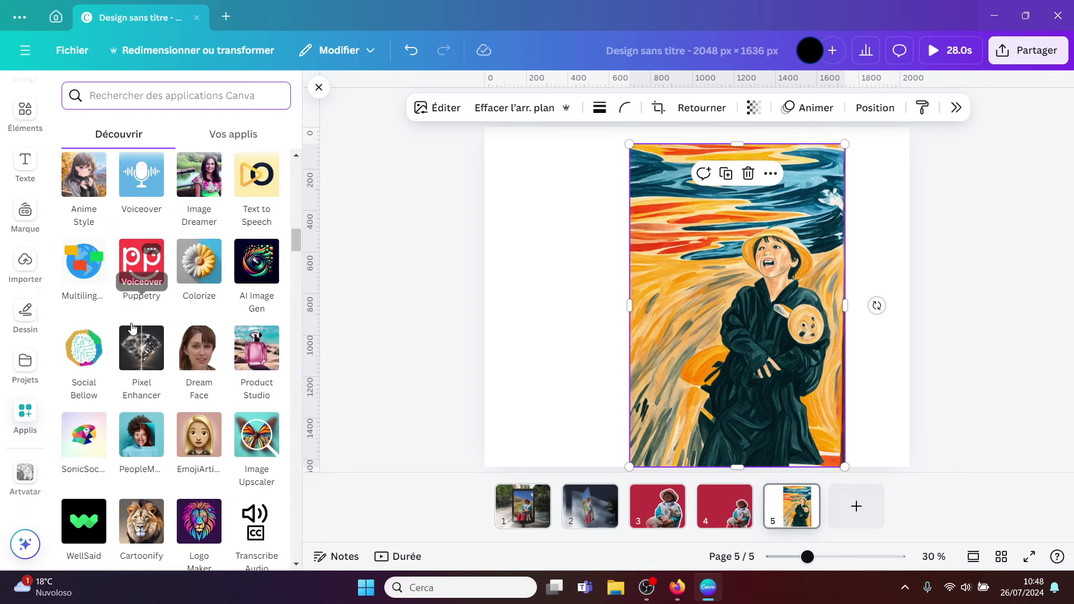
mouse_move(152, 358)
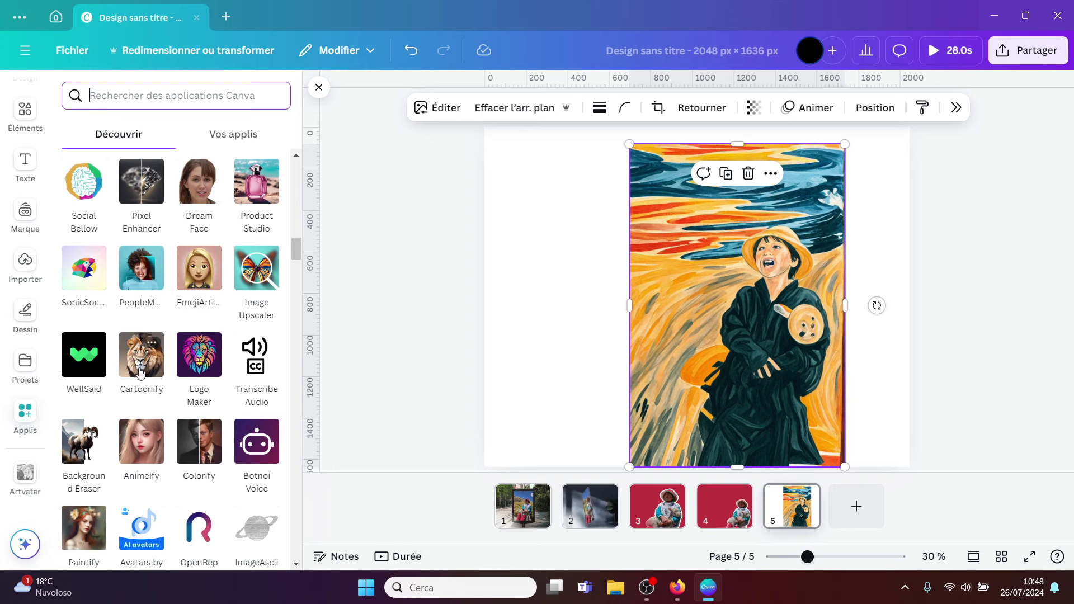
scroll(140, 373, down, 1)
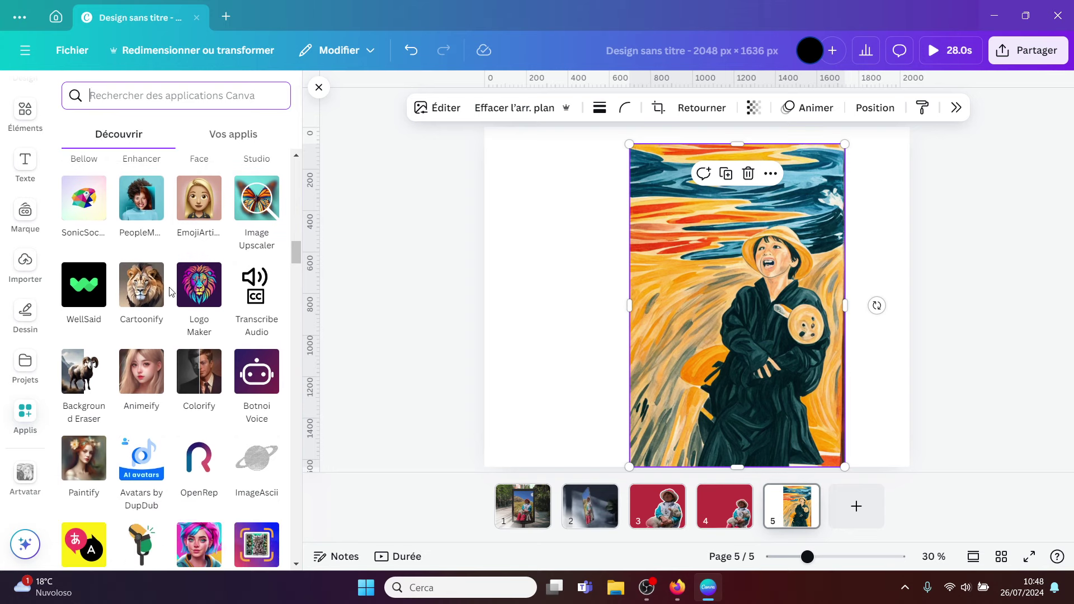
scroll(196, 330, down, 1)
scroll(168, 313, down, 3)
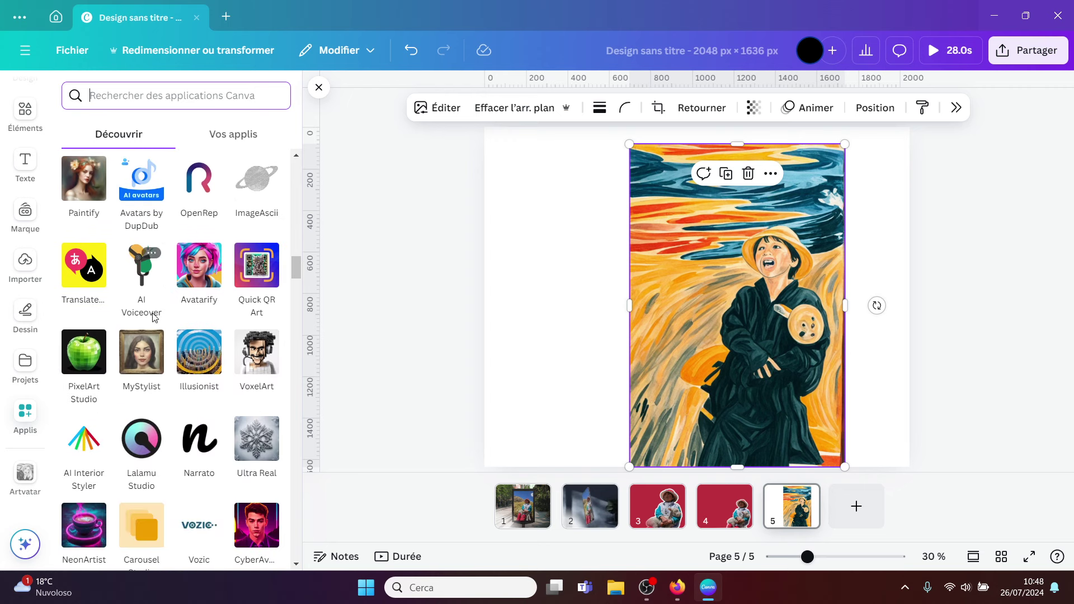
scroll(151, 484, down, 2)
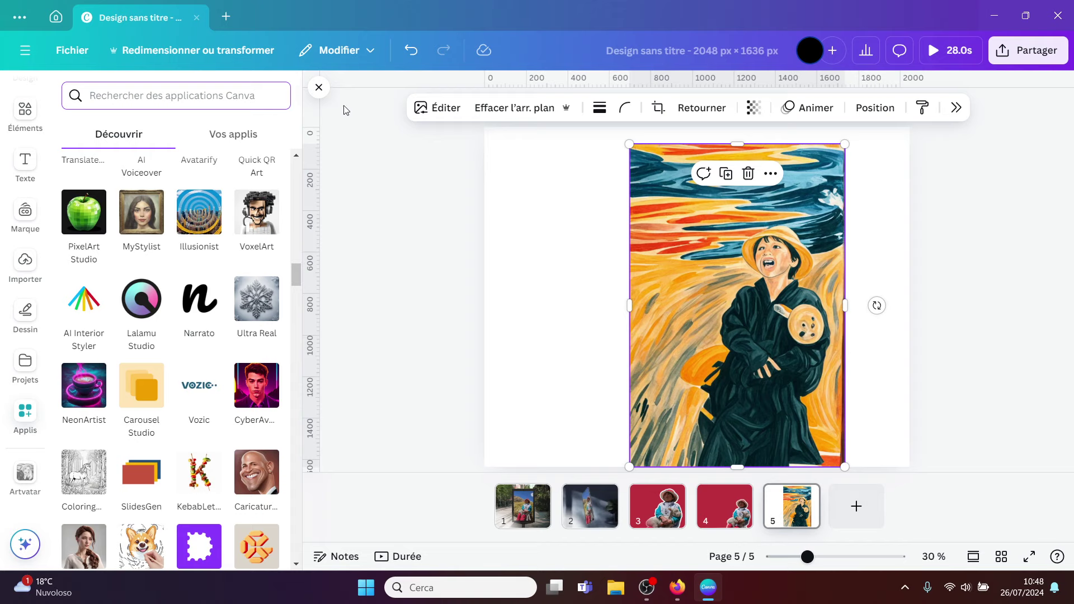
click(319, 88)
Delete the painting-style avatar image from page 5
click(334, 201)
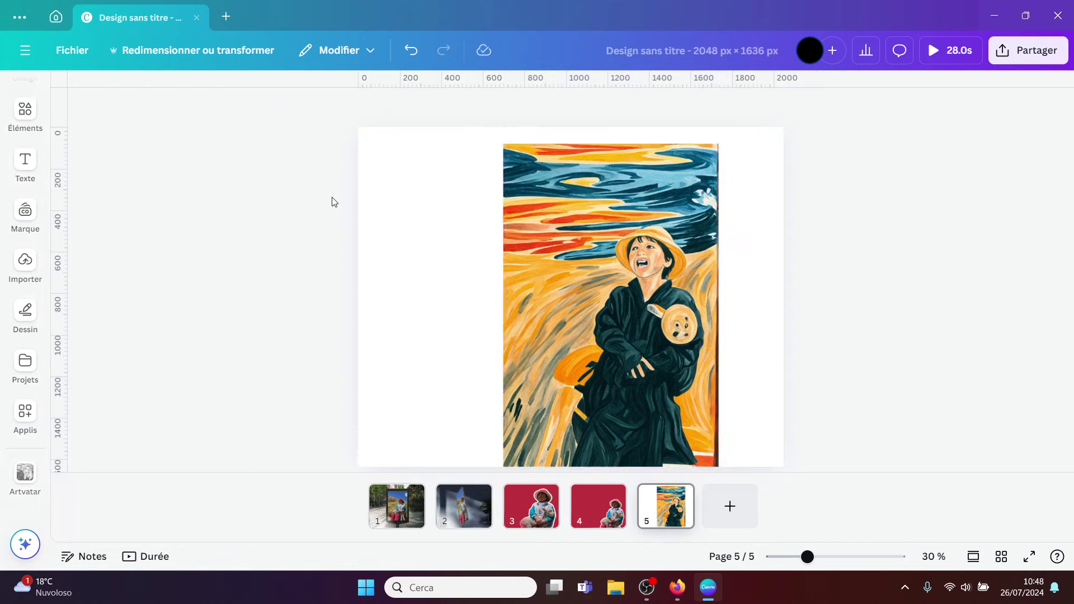
click(565, 256)
key(Delete)
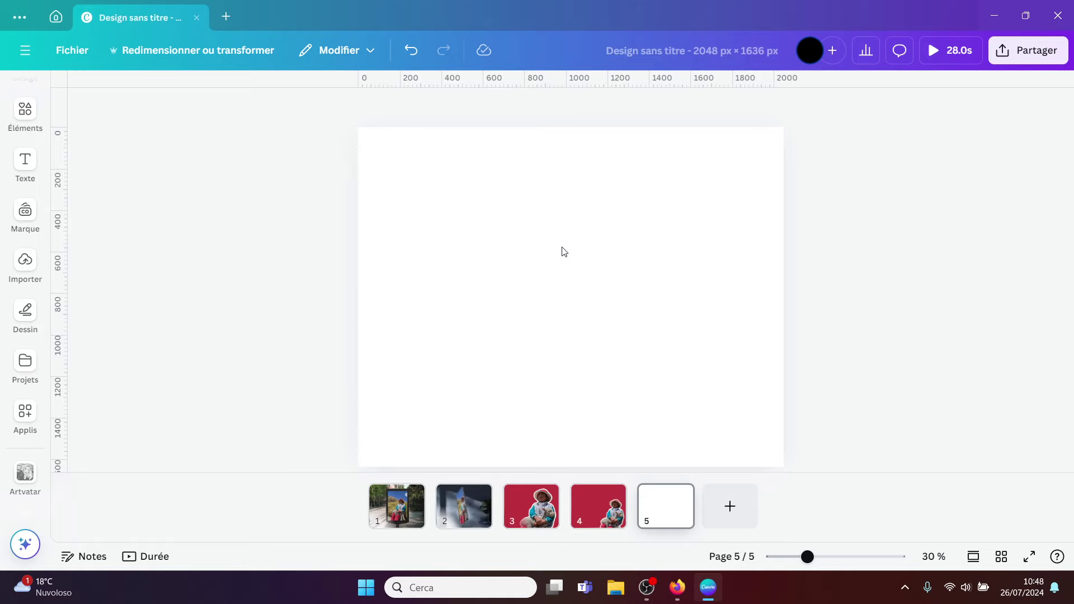
click(39, 271)
click(425, 157)
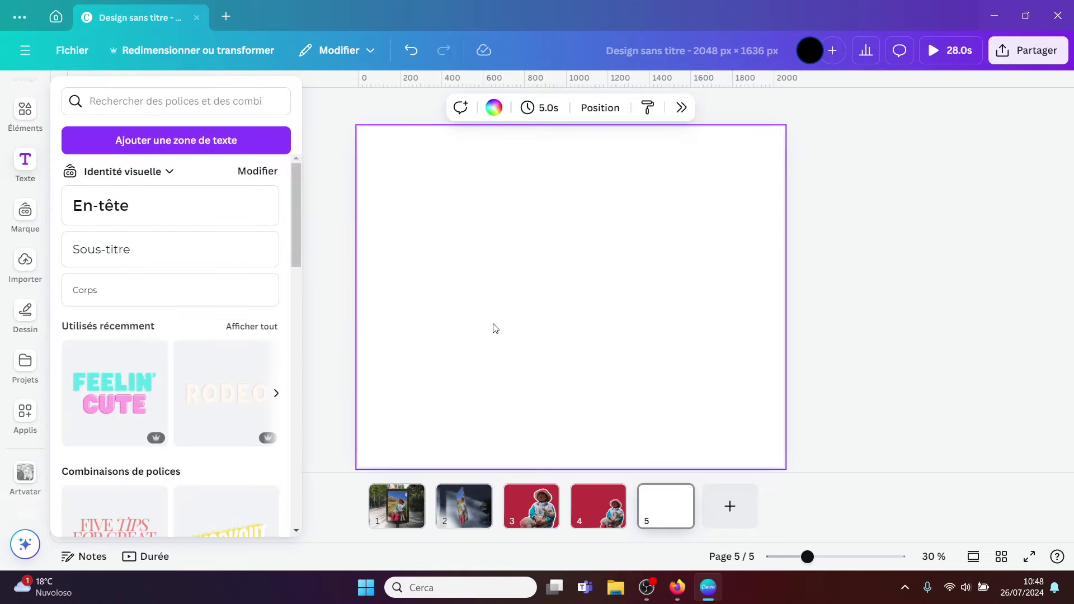
click(894, 223)
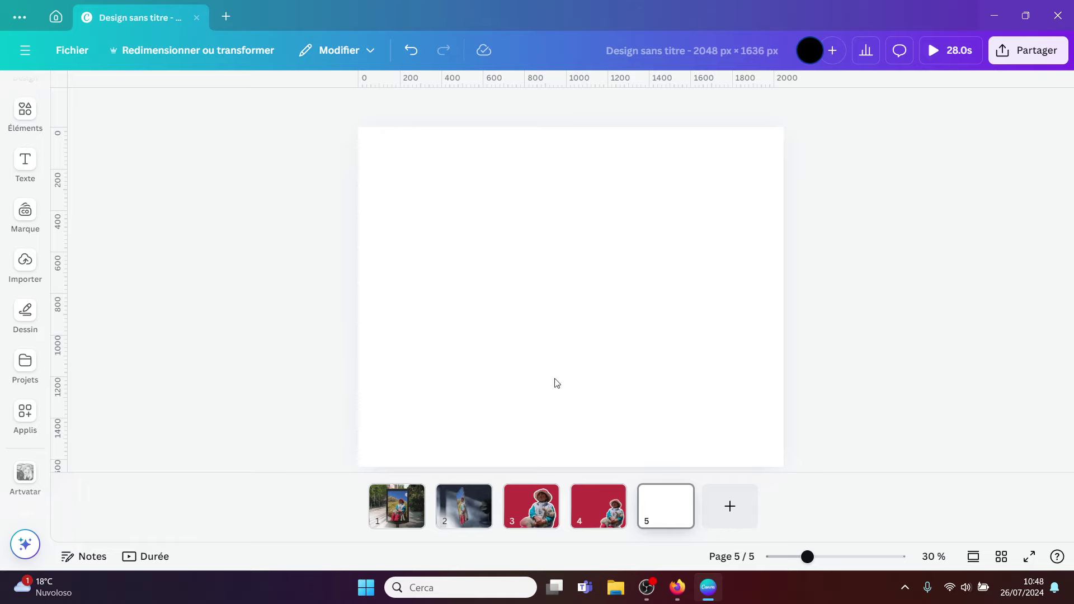
Review the billboard mockup on page 1 and the outlined cutout on page 3, and look through the popular and AI apps again
click(403, 494)
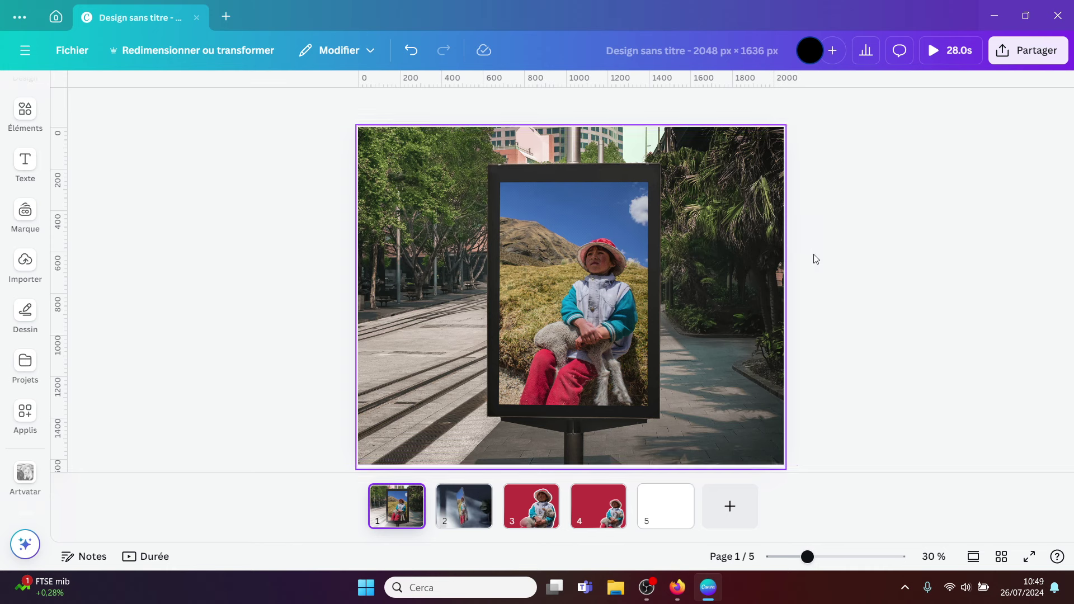
click(537, 507)
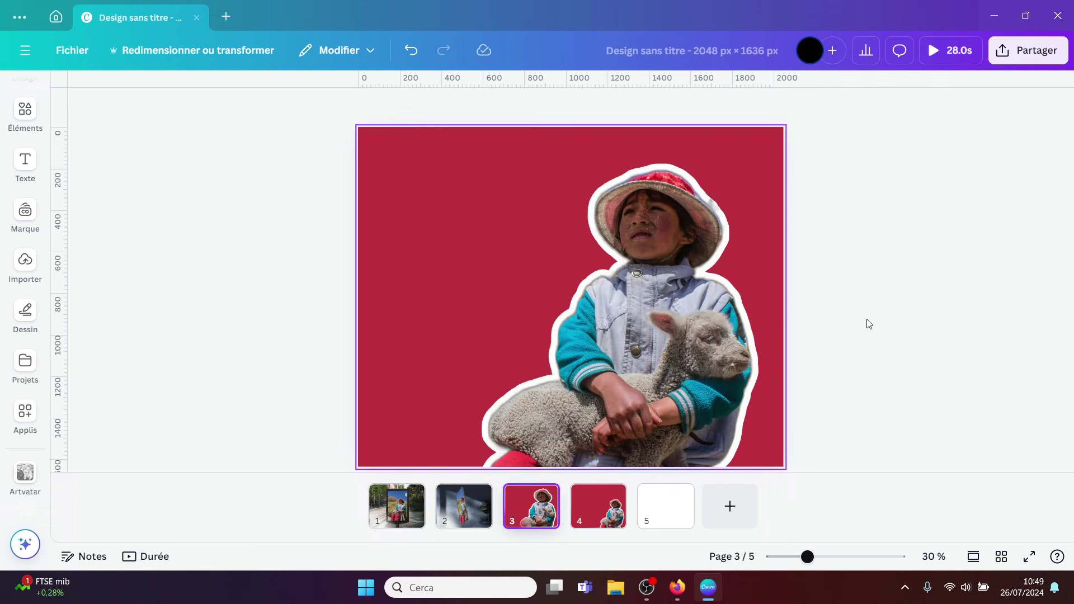
click(27, 421)
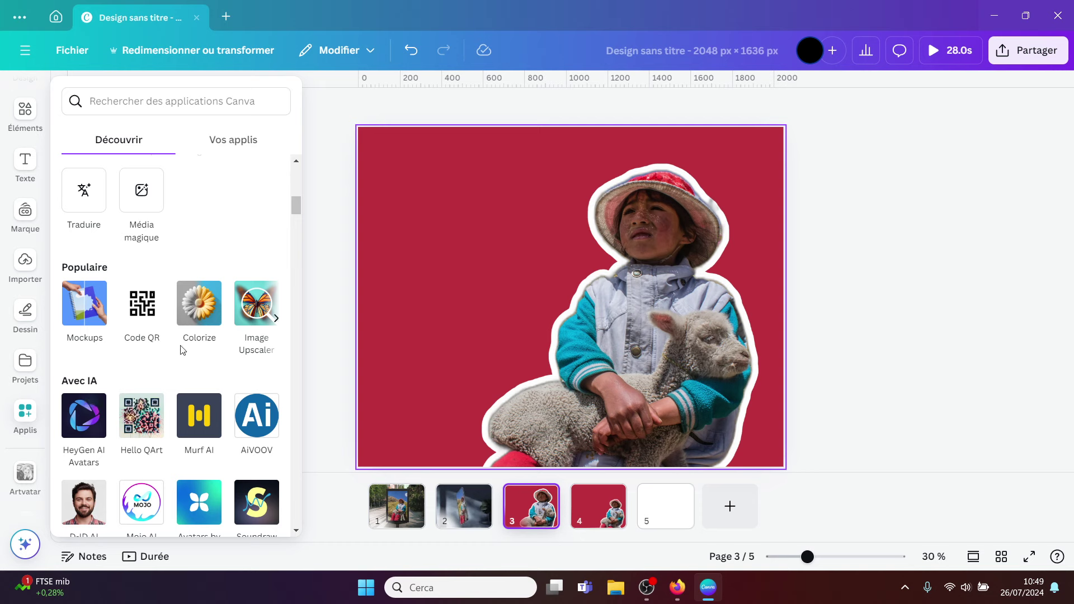
scroll(184, 344, down, 4)
scroll(144, 526, down, 3)
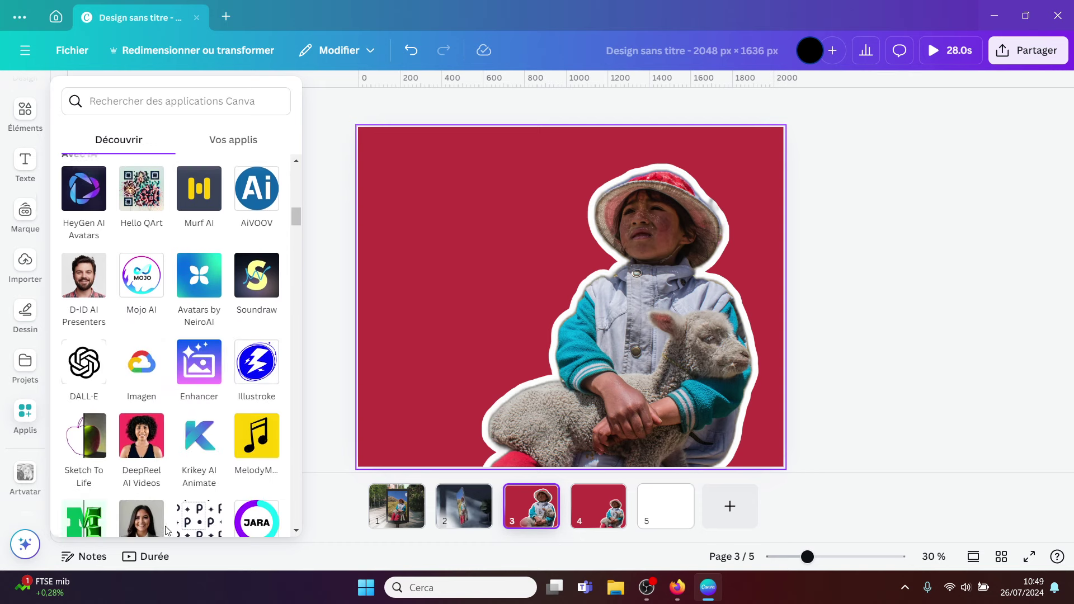
click(861, 267)
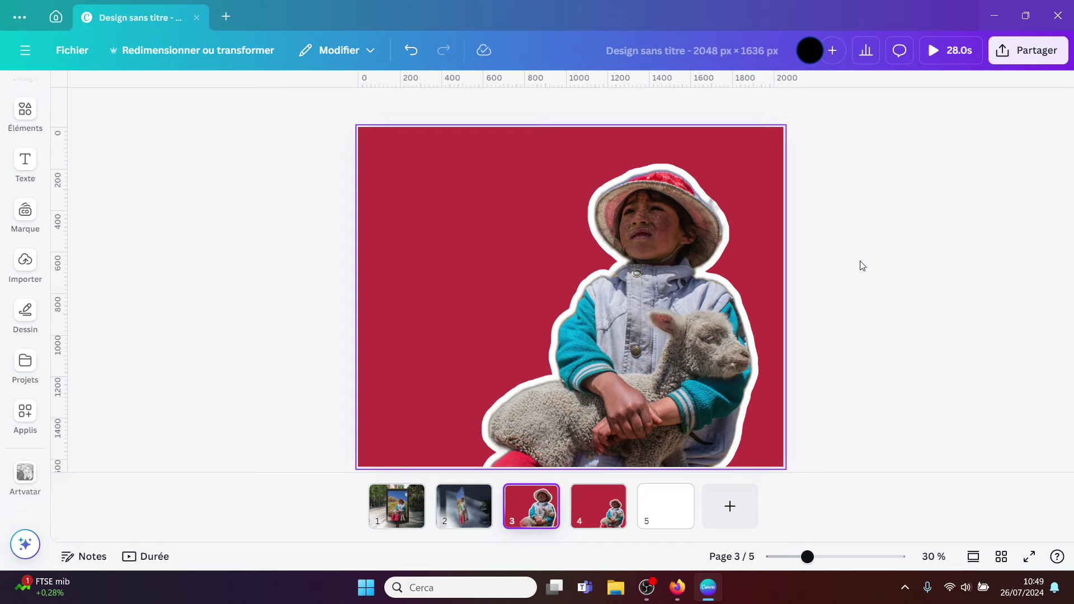